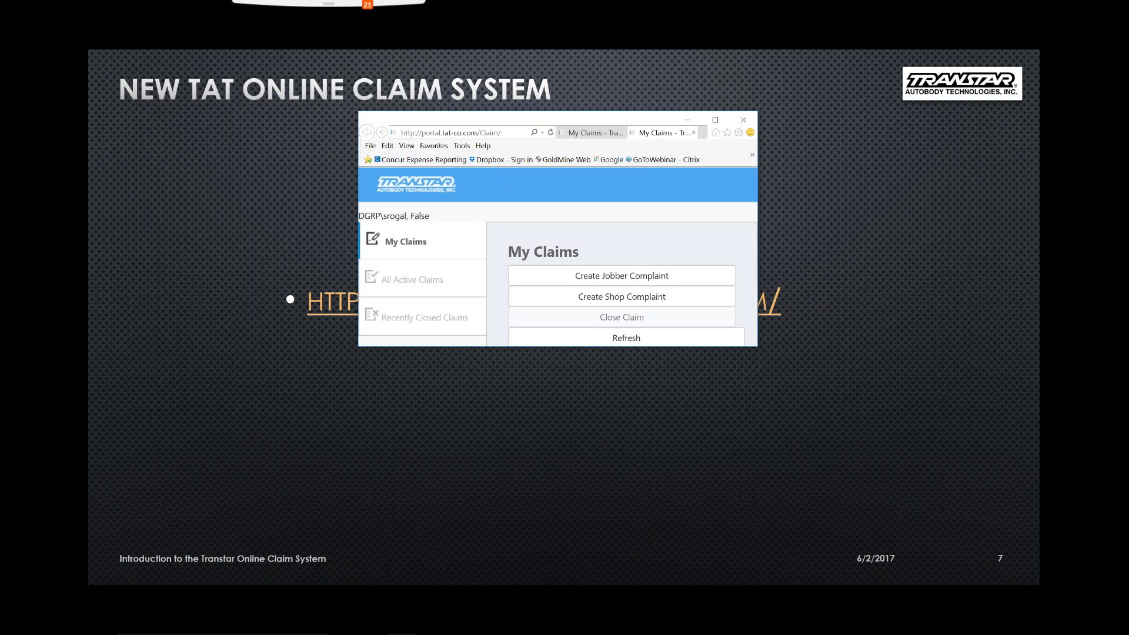
Maximize the browser window showing the My Claims page
click(715, 120)
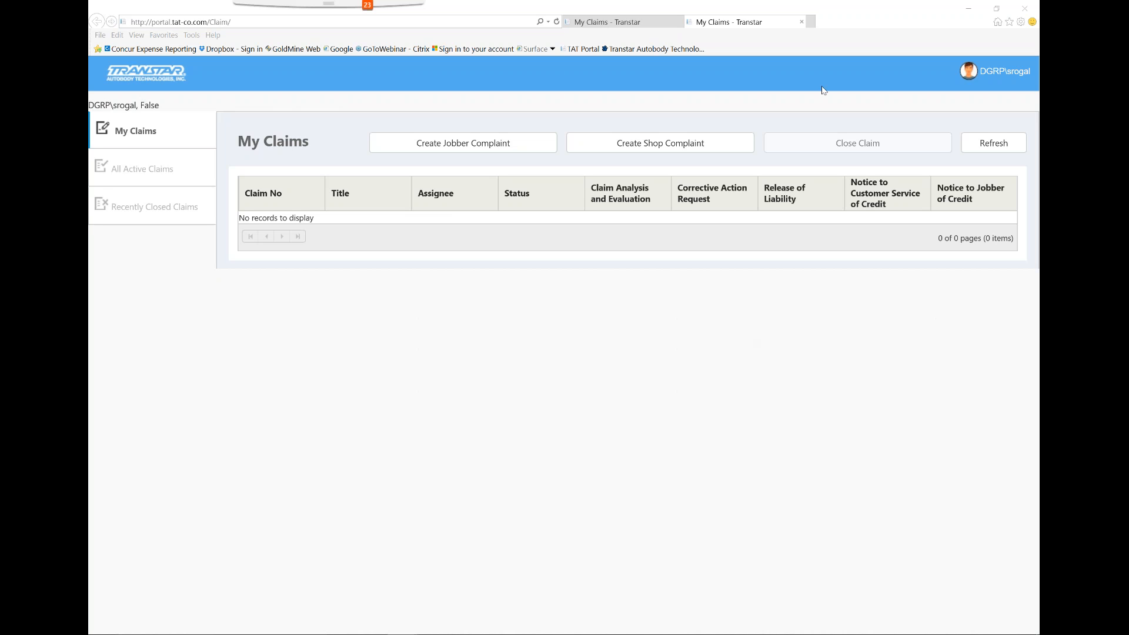
click(859, 29)
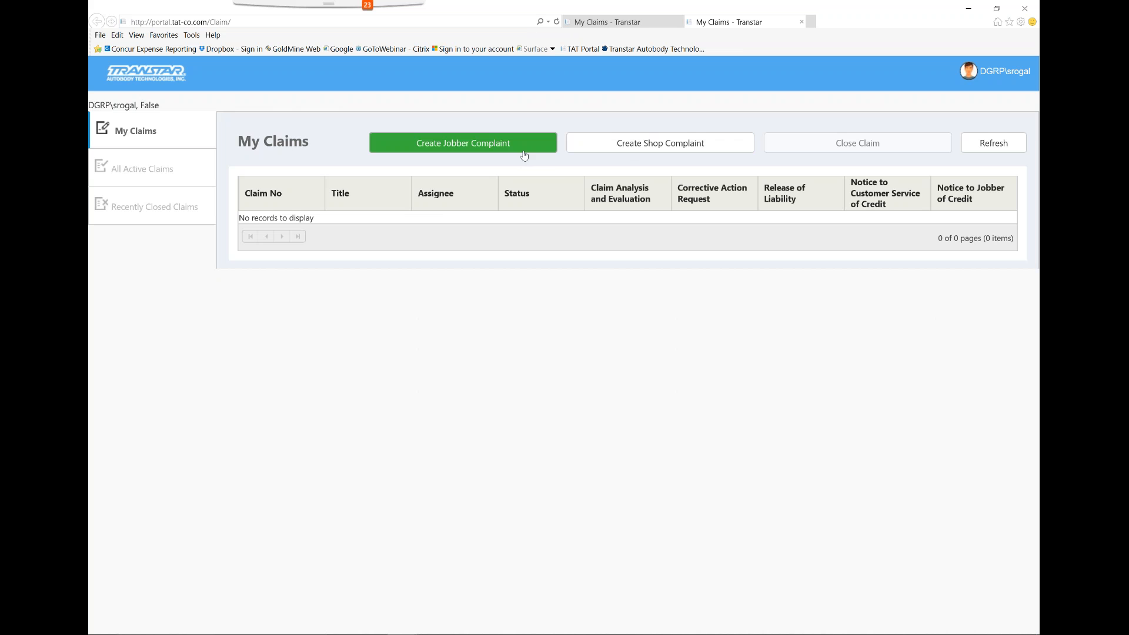
click(653, 150)
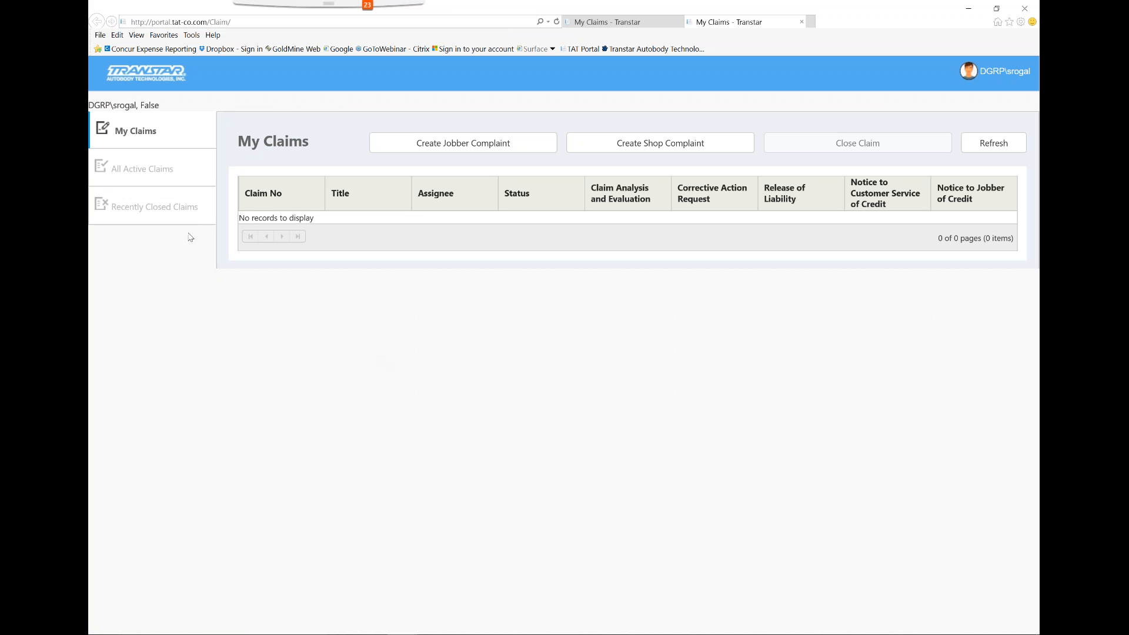
Browse the All Active Claims list through to its second page, checking claim statuses and linked forms
click(165, 178)
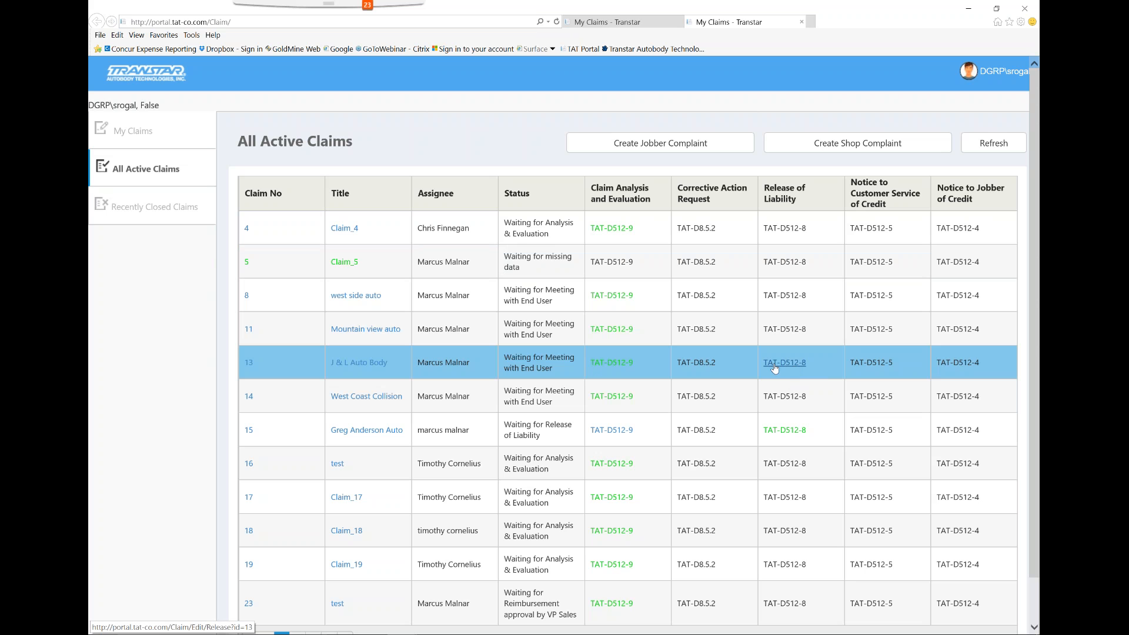
scroll(676, 494, down, 2)
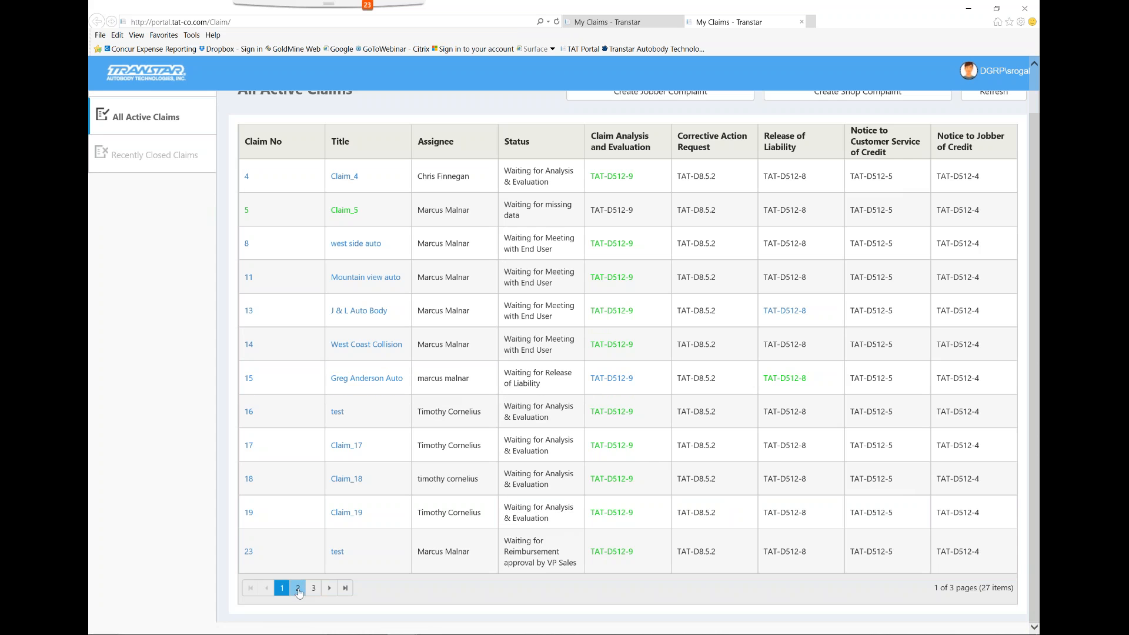
click(300, 591)
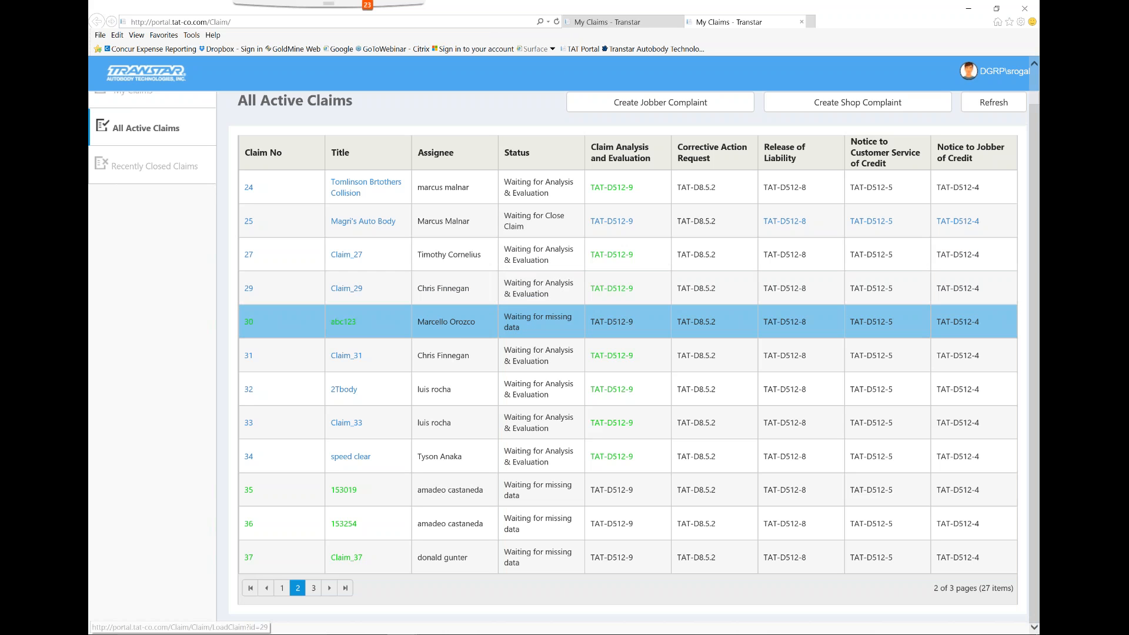
scroll(712, 293, up, 1)
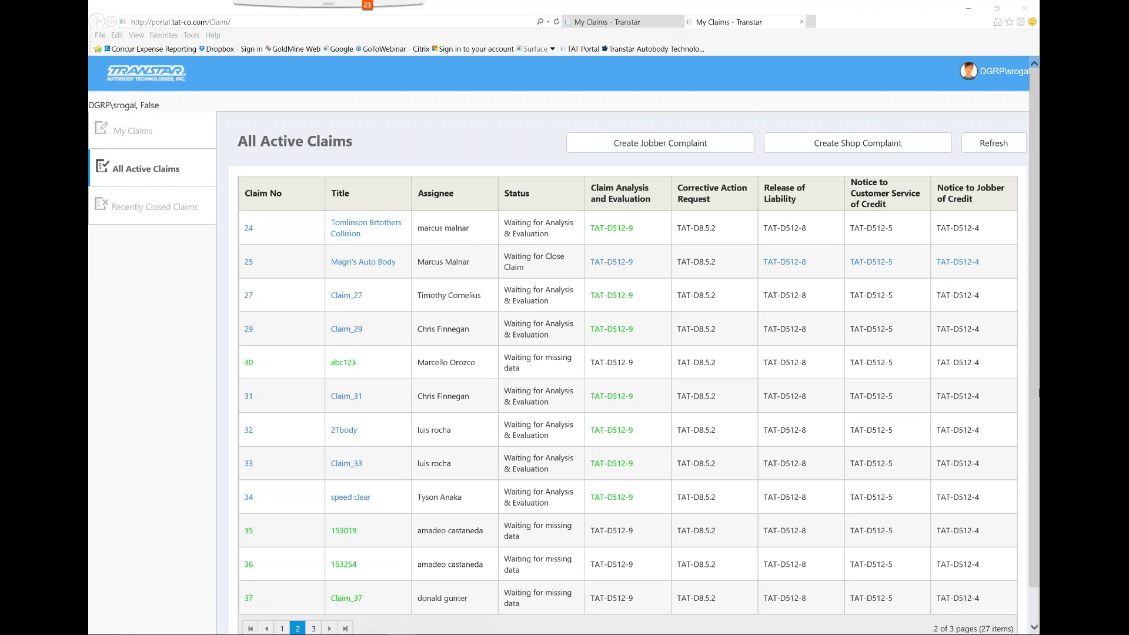
click(1039, 392)
click(1039, 374)
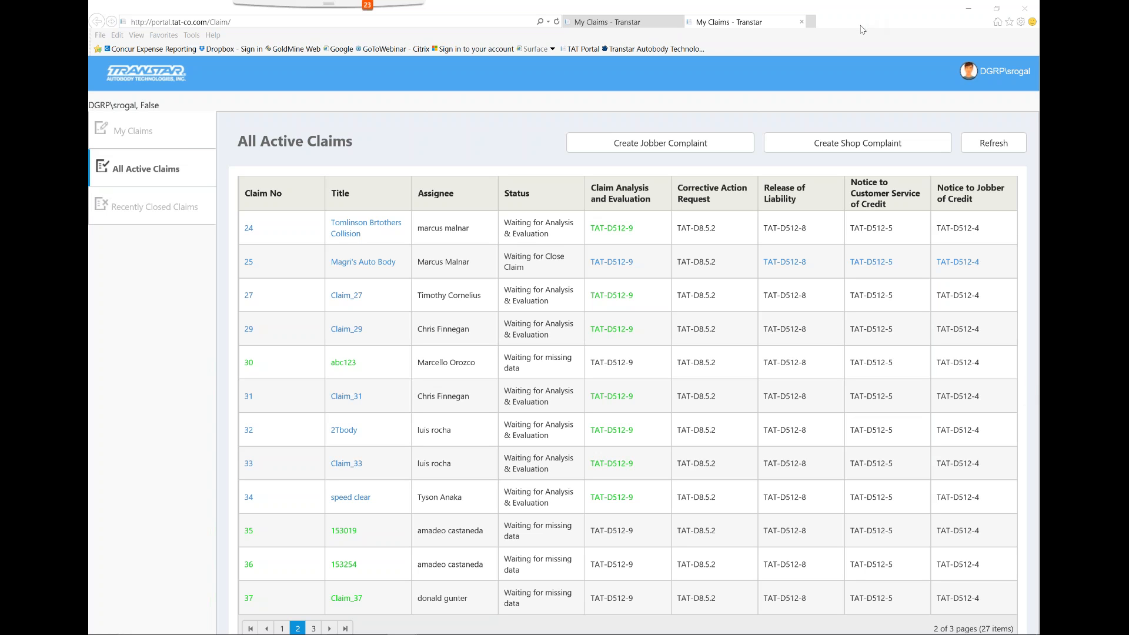
Create a new shop complaint and enter "Crystal Clean" as the claim title
click(811, 148)
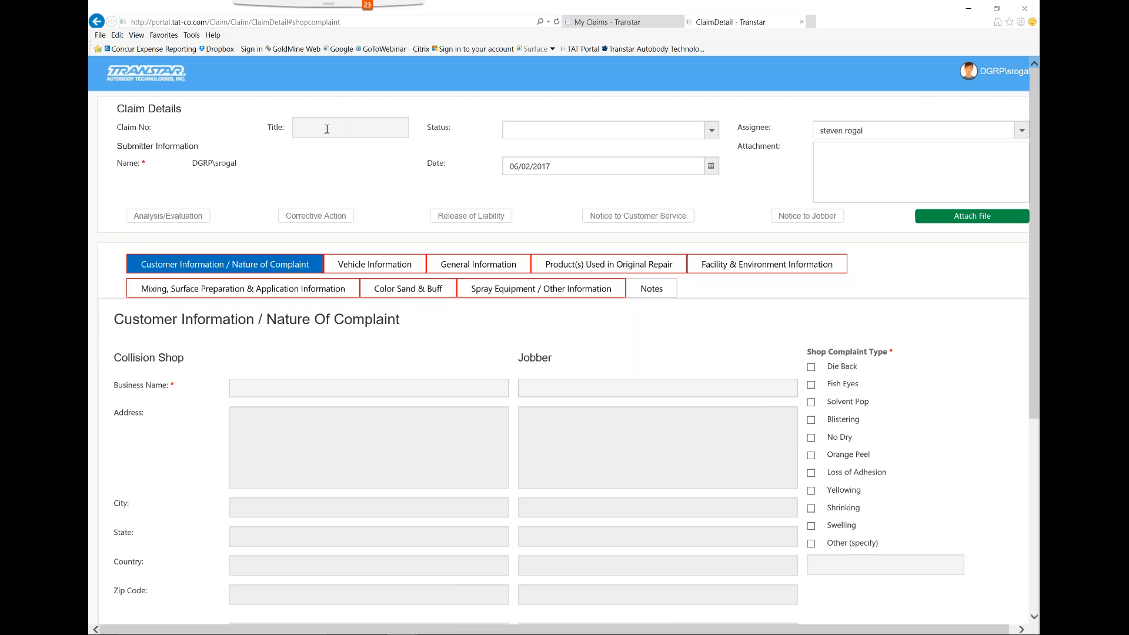
click(325, 131)
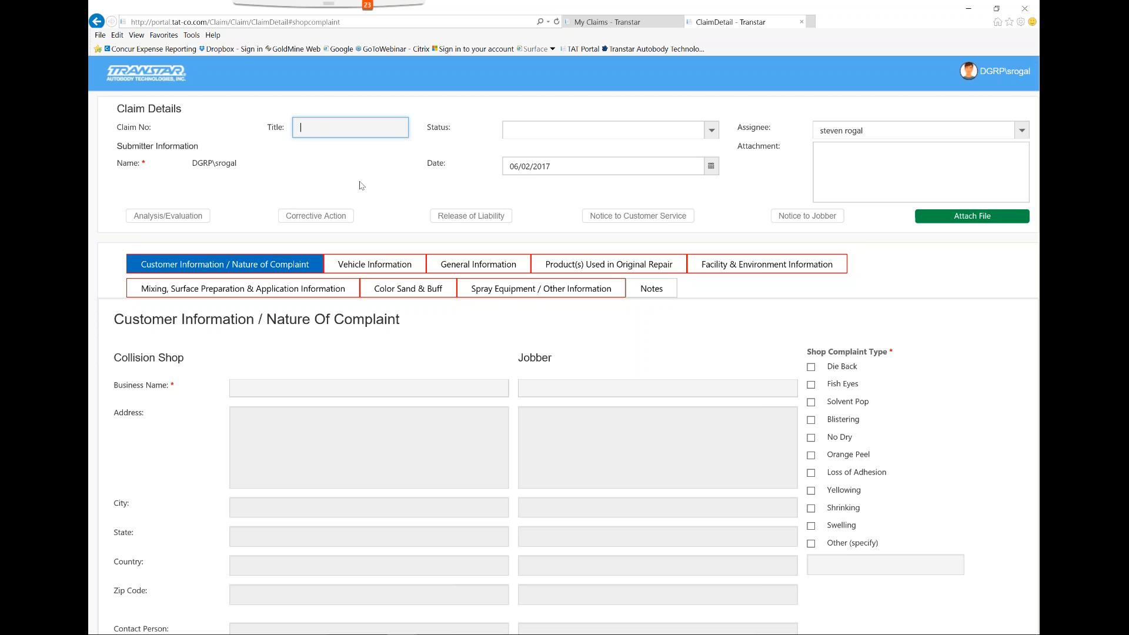
text(Crystal Clean)
click(318, 156)
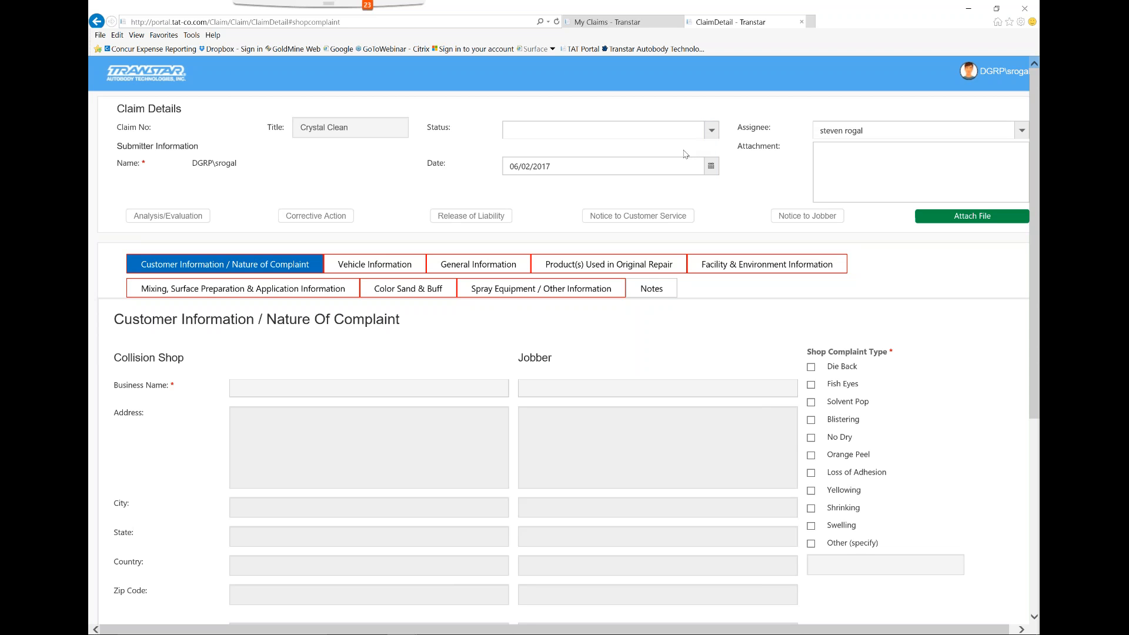
click(643, 272)
triple_click(351, 127)
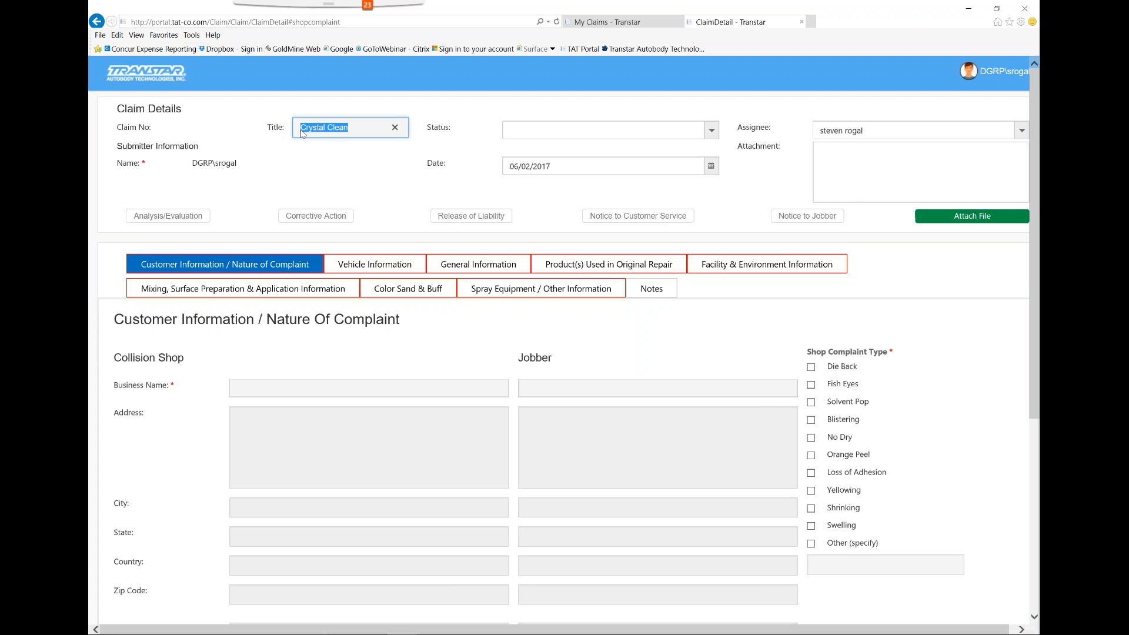
click(350, 157)
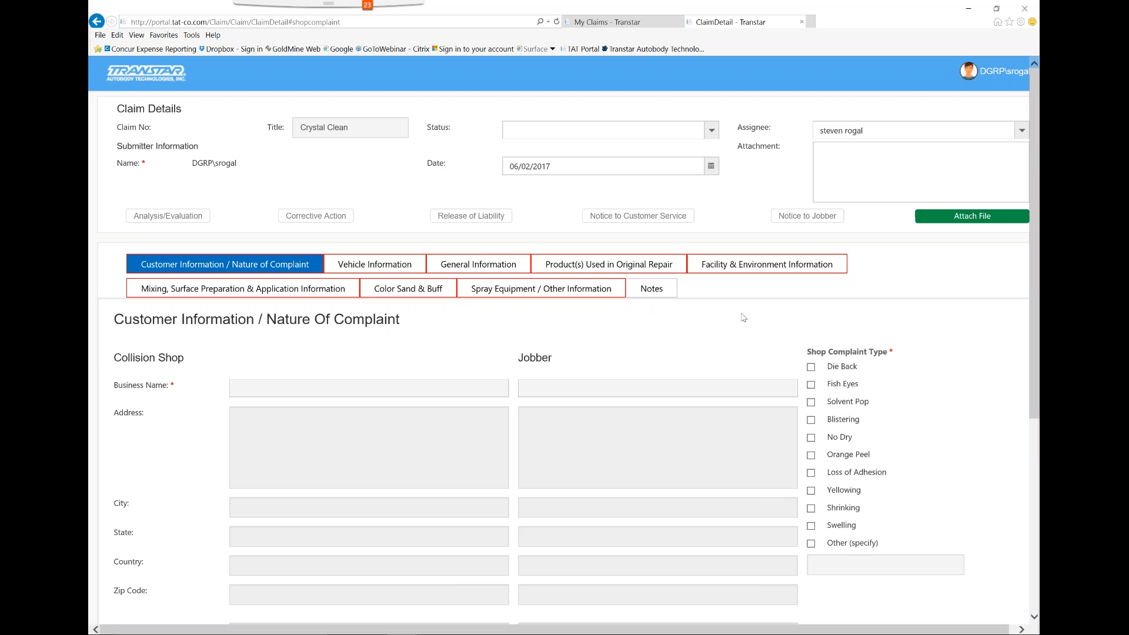
Examine the Customer Information / Nature of Complaint form, including its section headings, required fields, problem description and saving options
scroll(744, 312, down, 3)
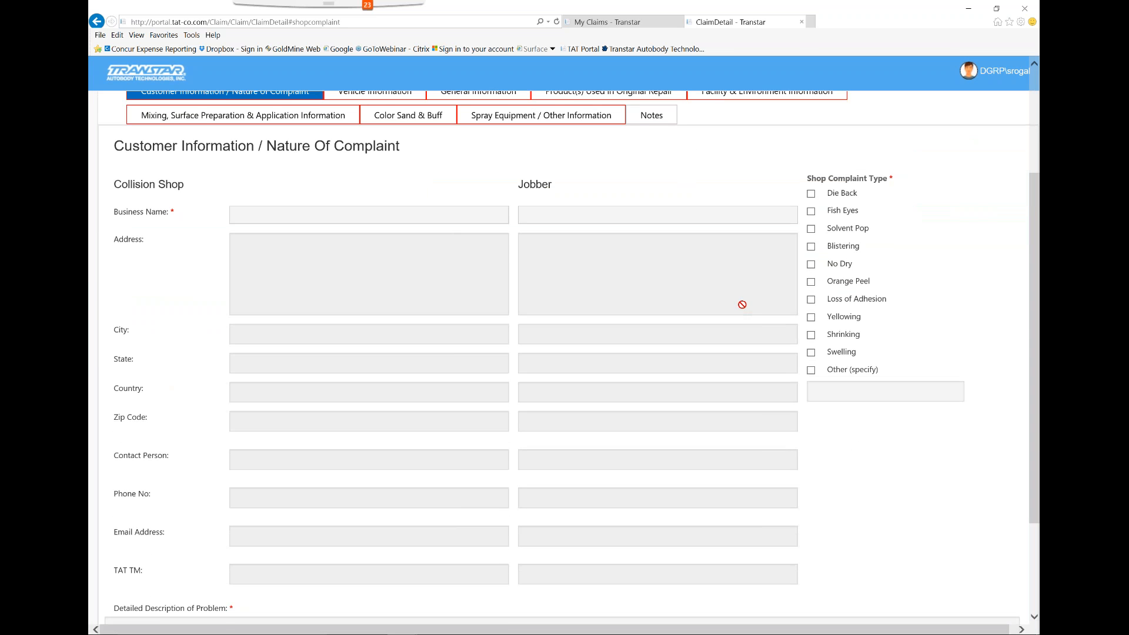
scroll(687, 296, up, 3)
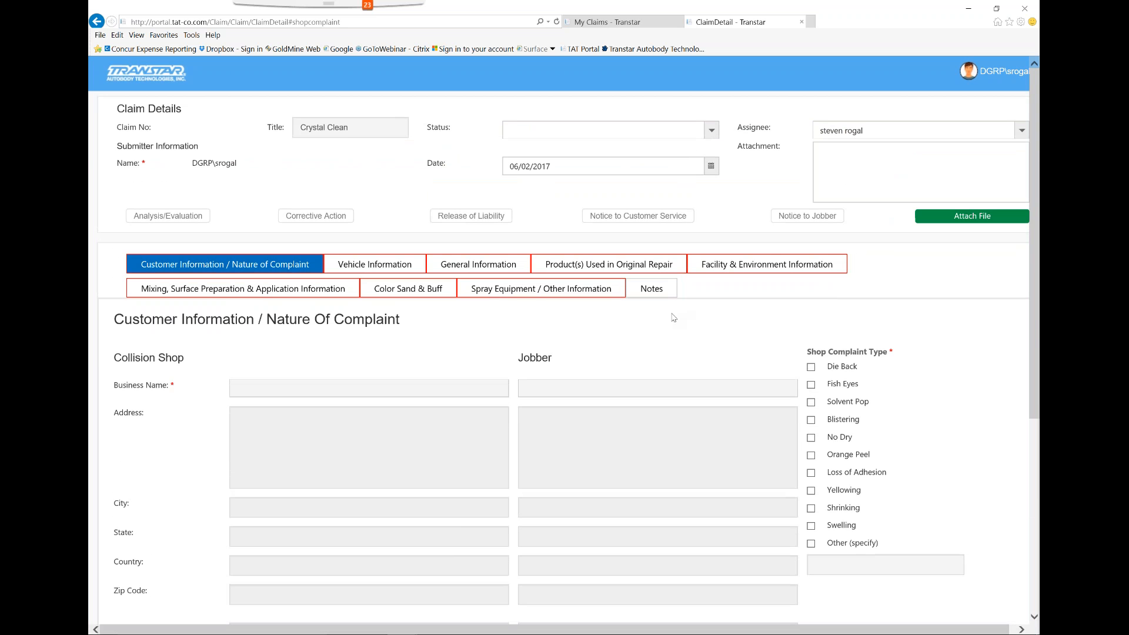
scroll(578, 322, down, 2)
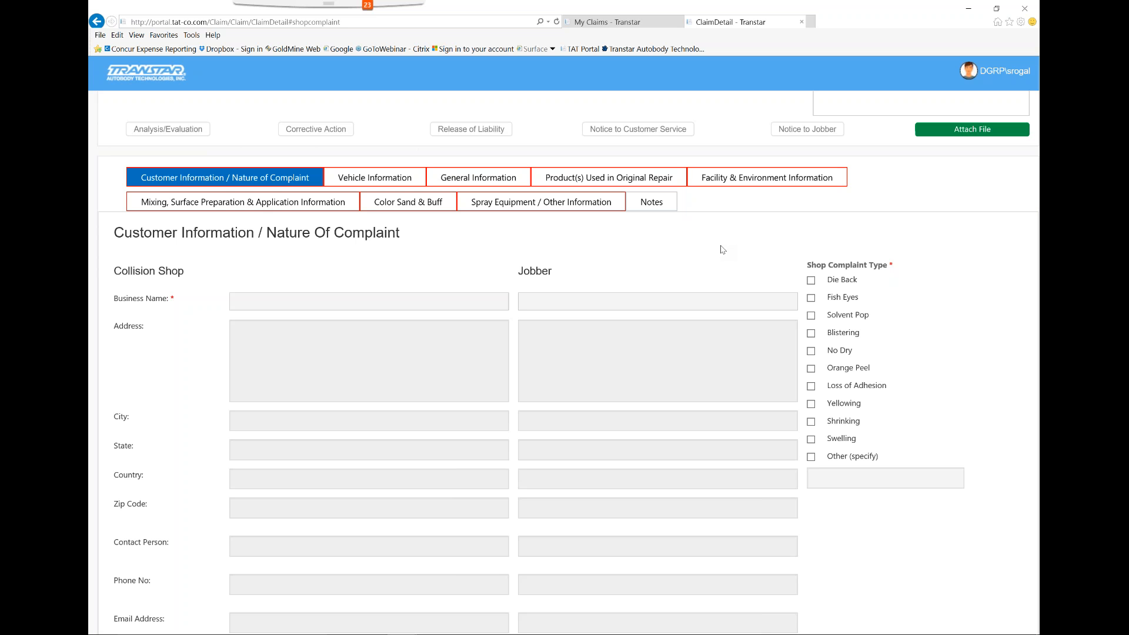
scroll(527, 255, up, 1)
scroll(527, 255, down, 3)
scroll(551, 595, down, 1)
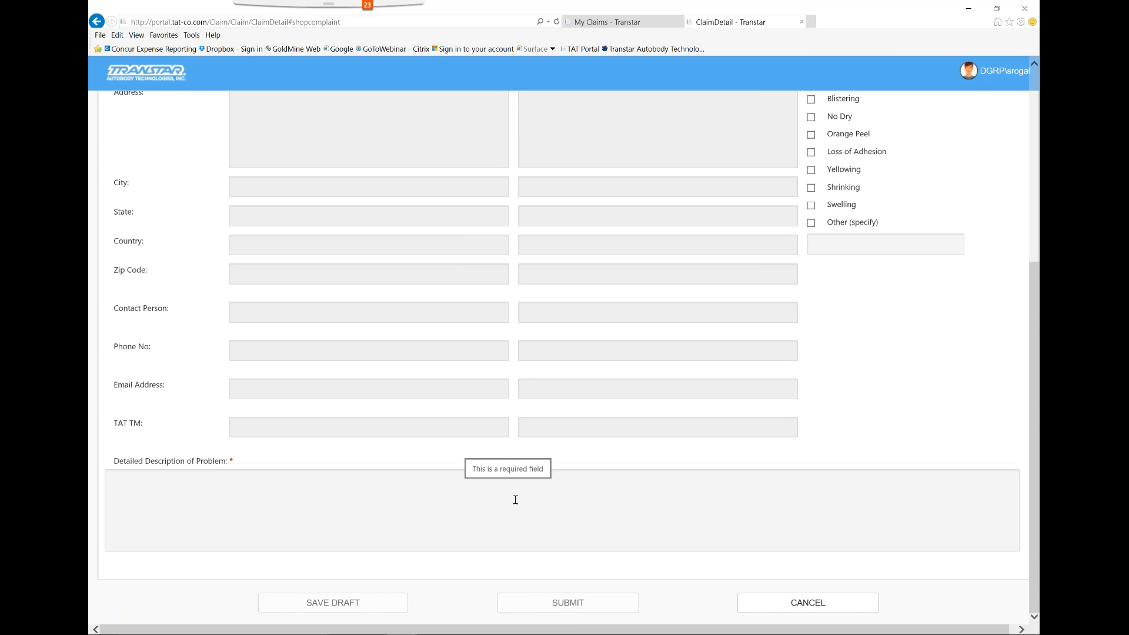
scroll(515, 498, up, 1)
scroll(520, 504, up, 2)
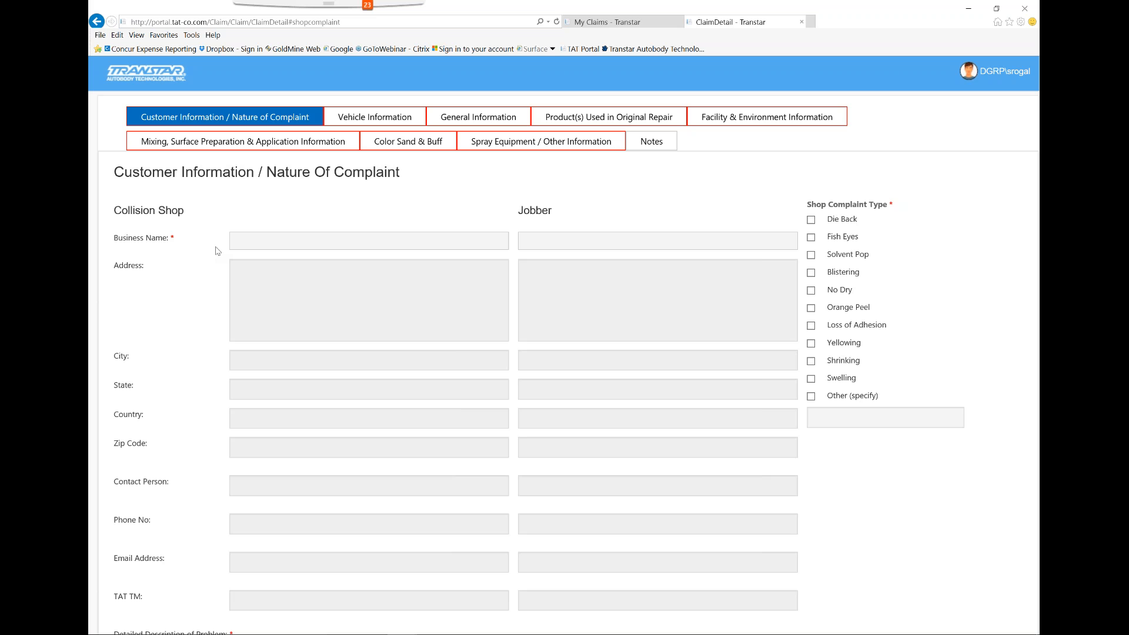
scroll(213, 312, down, 3)
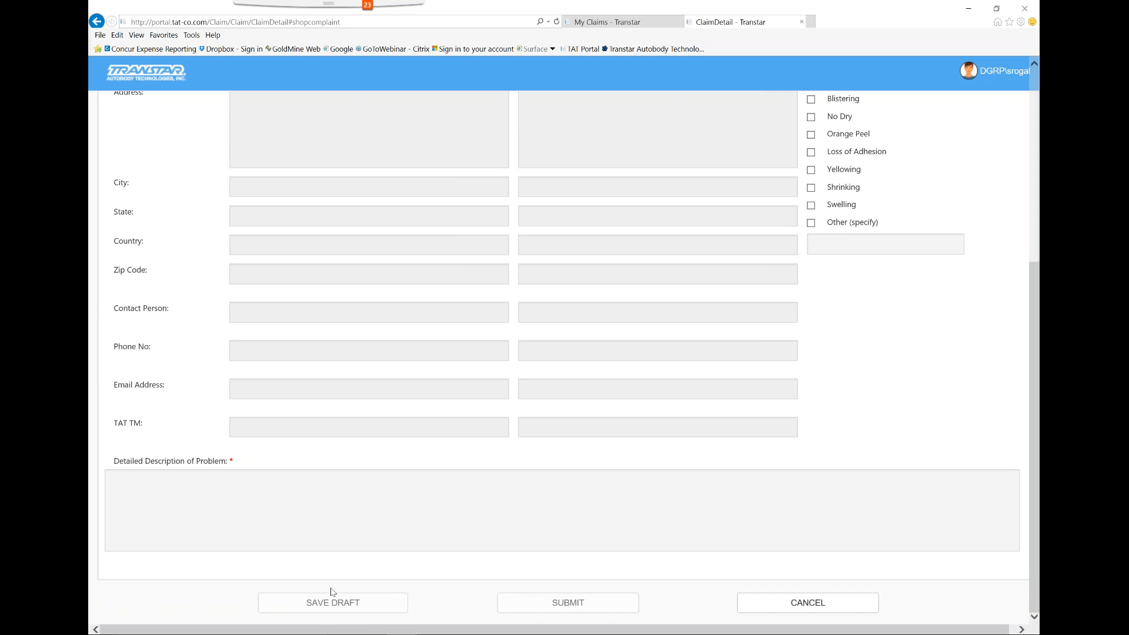
scroll(331, 591, up, 5)
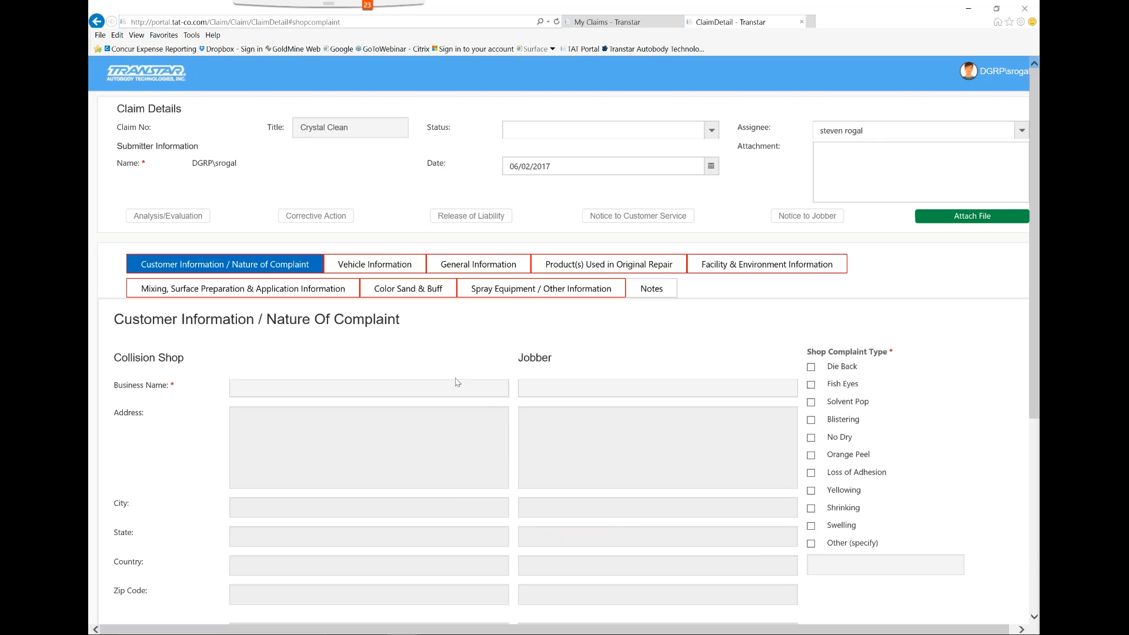
scroll(564, 453, down, 2)
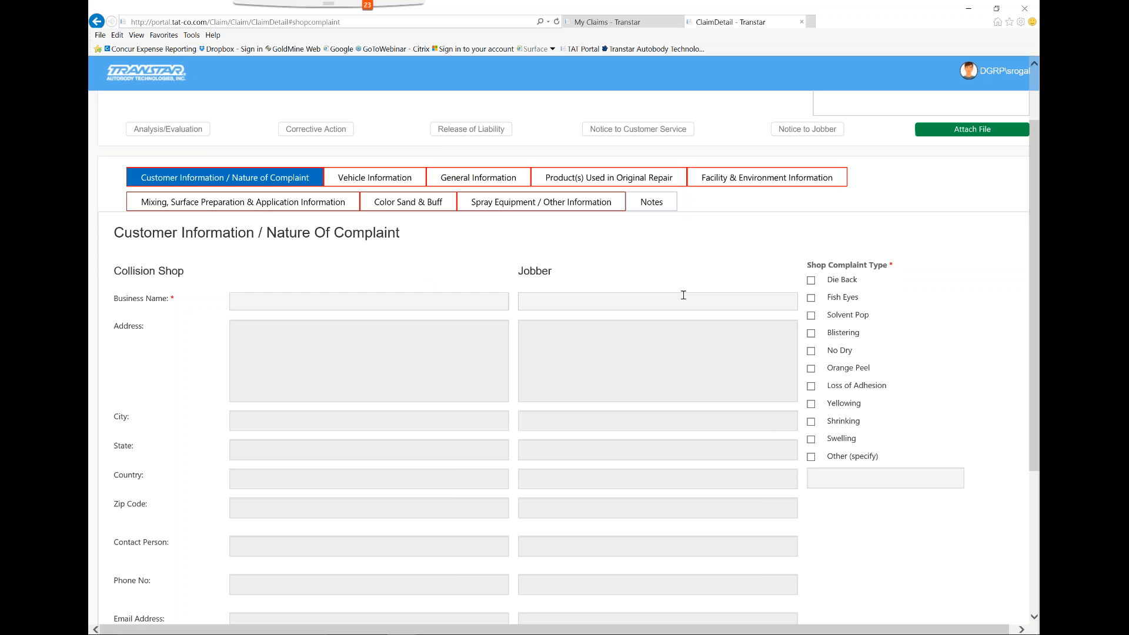
scroll(531, 302, down, 1)
scroll(532, 303, down, 4)
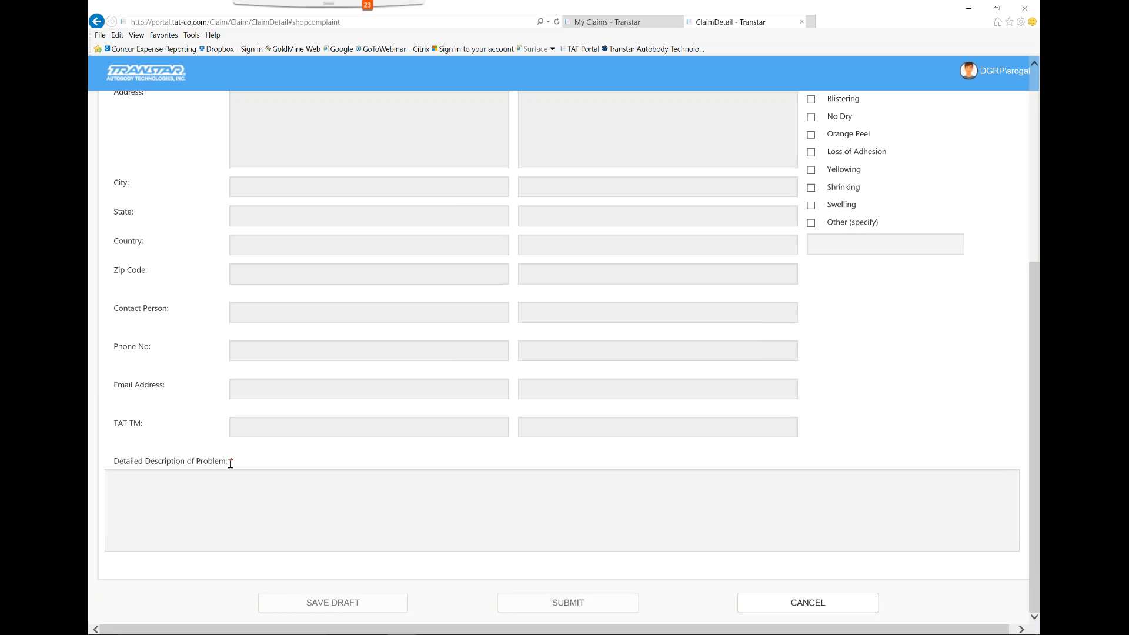
scroll(519, 461, up, 3)
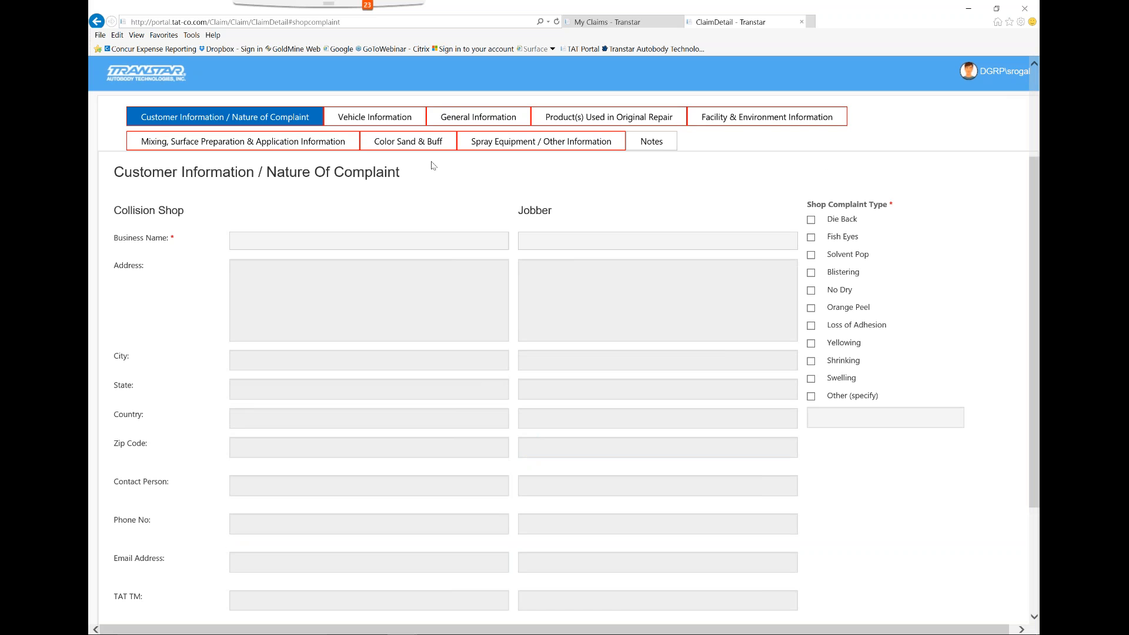
scroll(468, 276, down, 3)
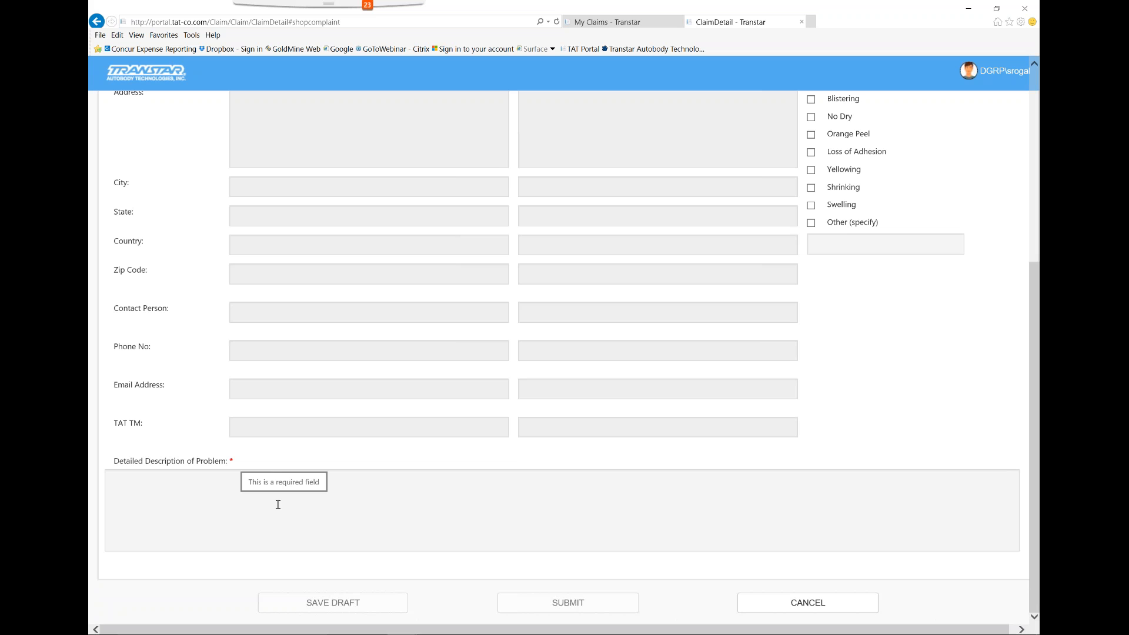
scroll(373, 416, up, 3)
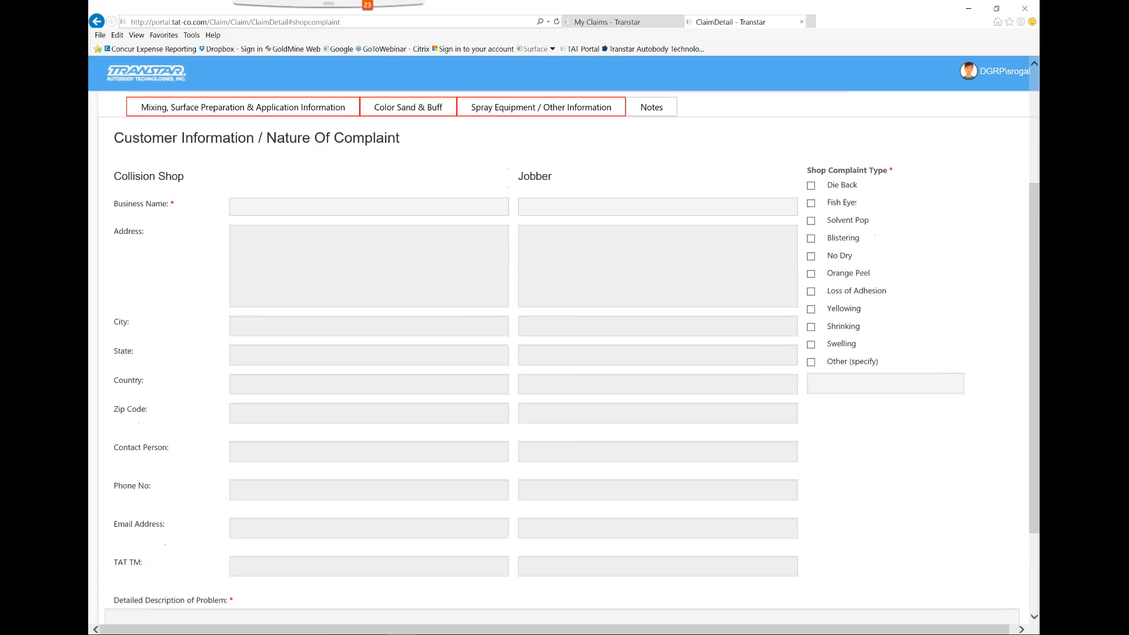
scroll(372, 406, up, 2)
Look up "crystal" as the collision shop's business name and choose Crystal Clean Automotive Detailing (Grand Rapids, MI)
click(312, 330)
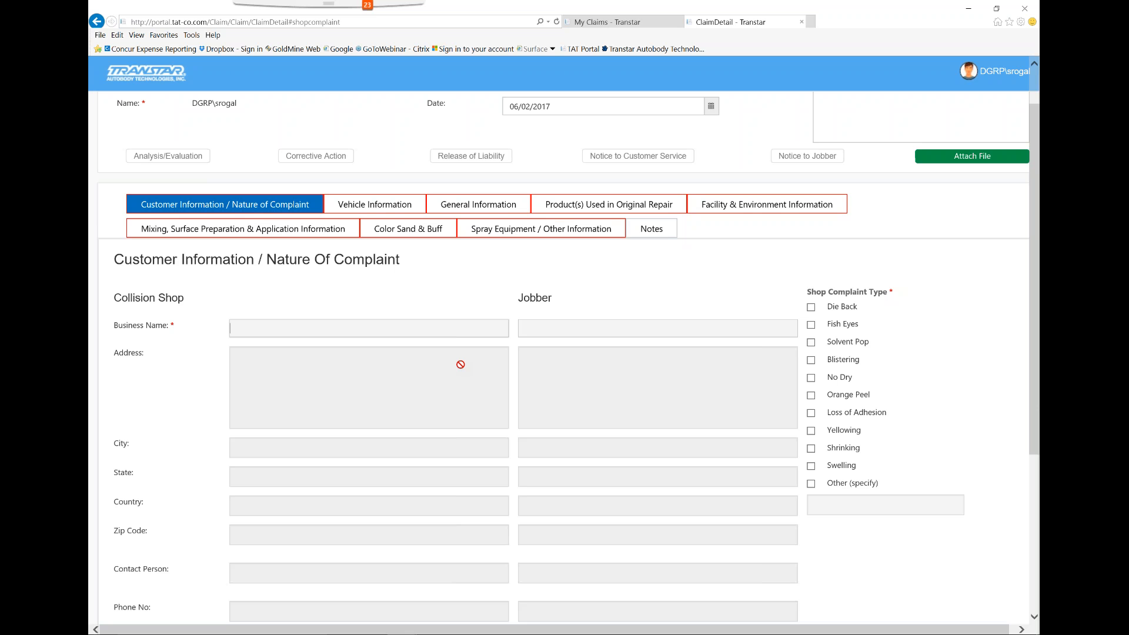
text(crystal)
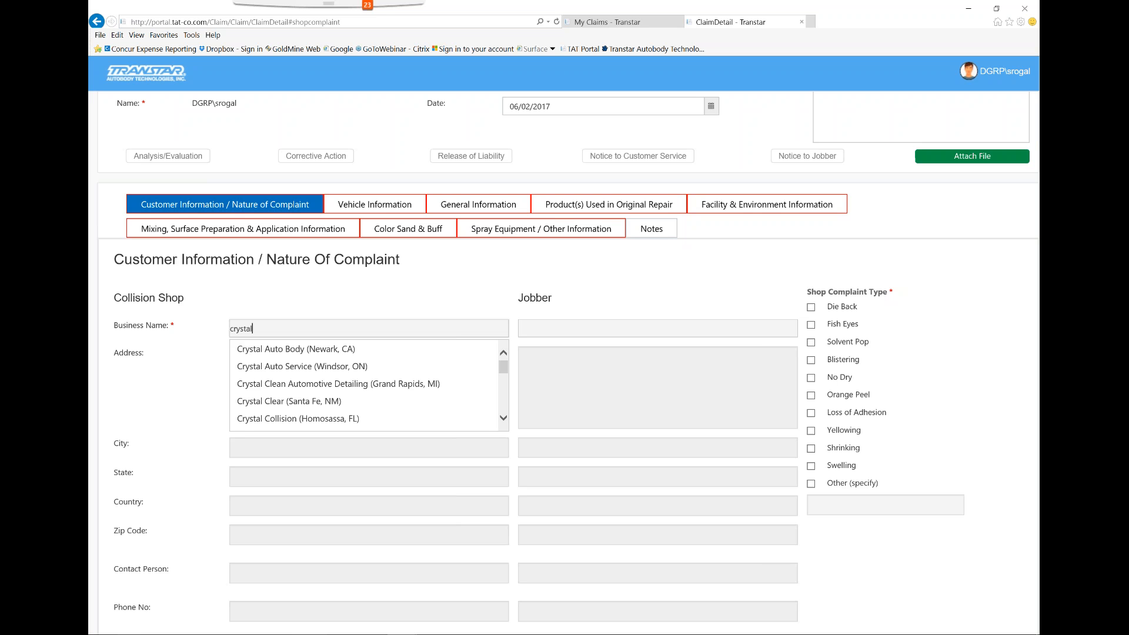
click(361, 384)
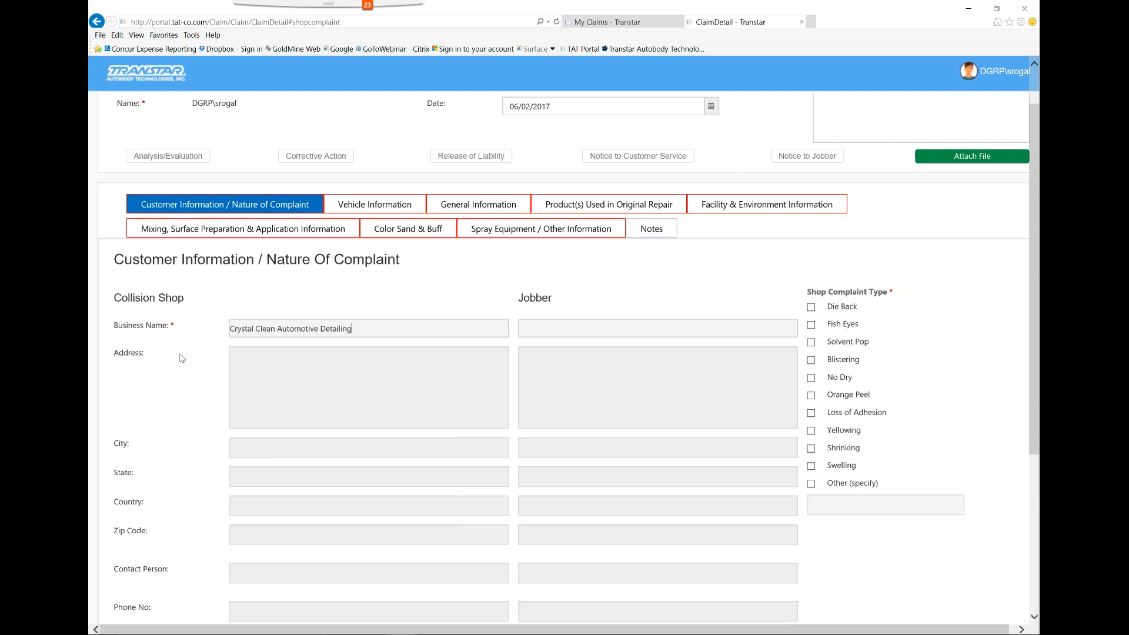
Look up "wyrick" as the jobber, choose WYRICK CO. (ZEELAND, MI), and mark Loss of Adhesion as the shop complaint type
scroll(209, 371, down, 1)
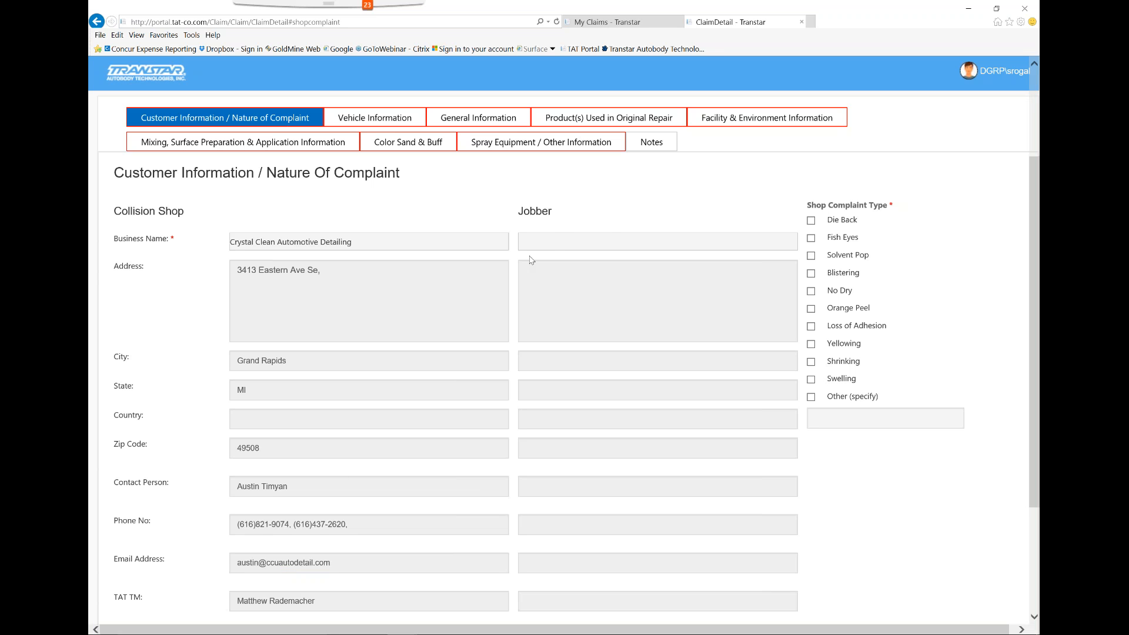
click(569, 244)
text(wyrick)
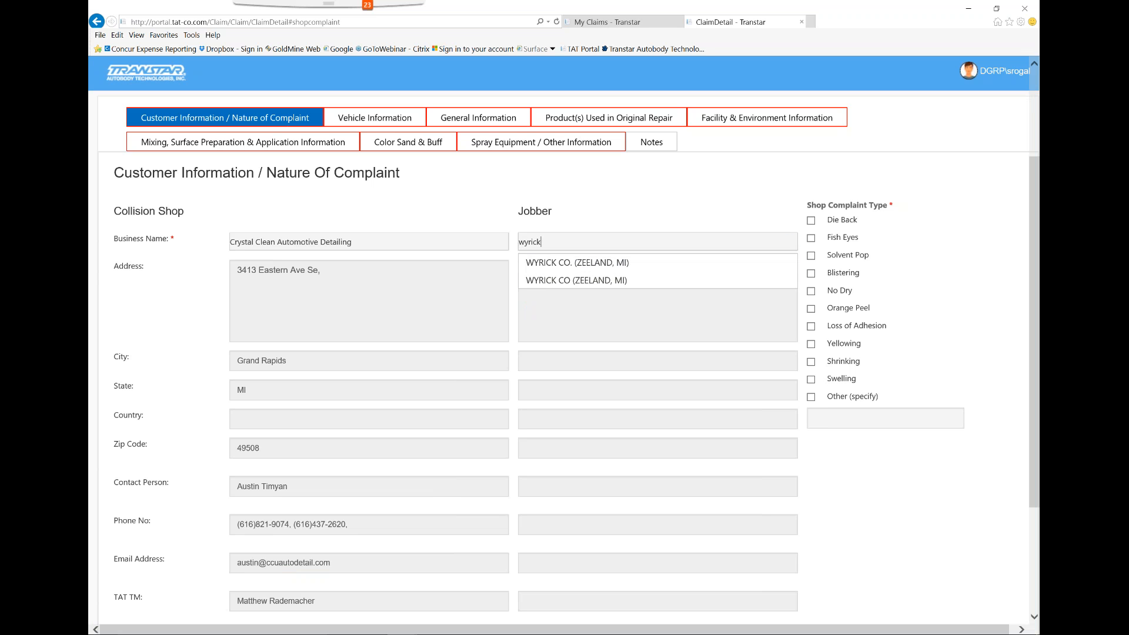
click(551, 263)
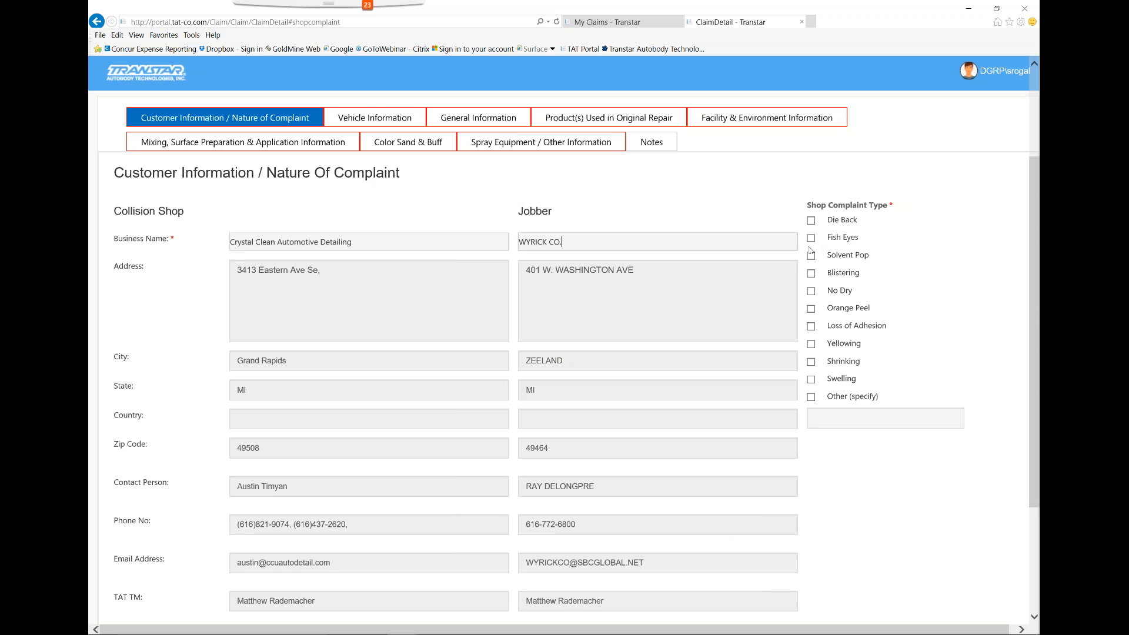
click(812, 326)
Begin the detailed problem description with "vehicle was painted 3 months ago and was brought back after customer power washed the vehicle."
scroll(837, 481, down, 3)
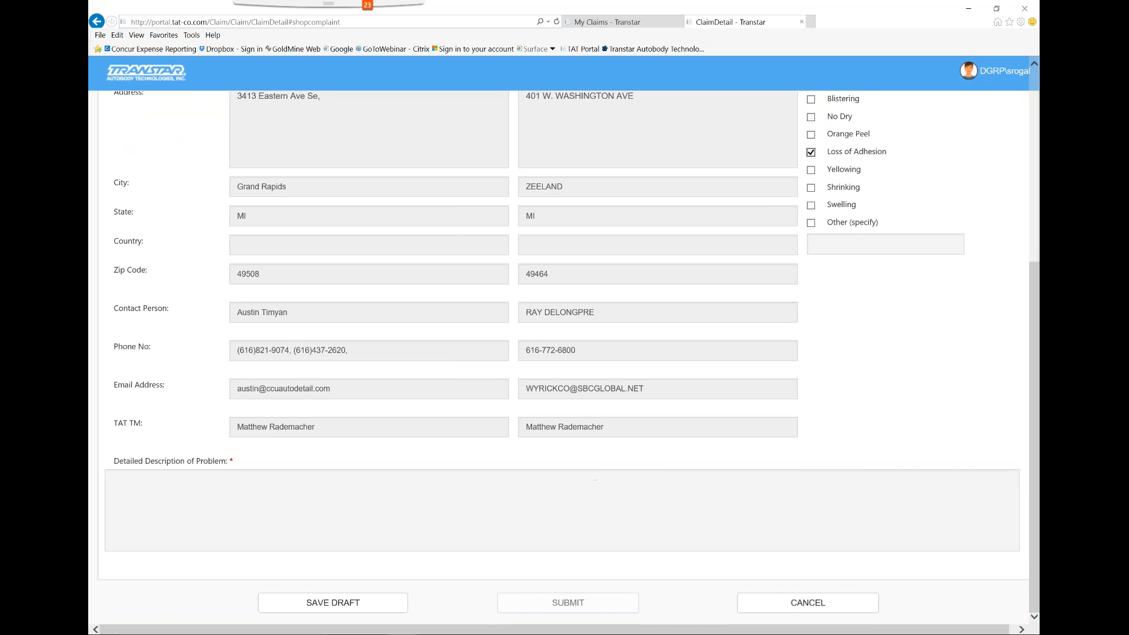
click(339, 488)
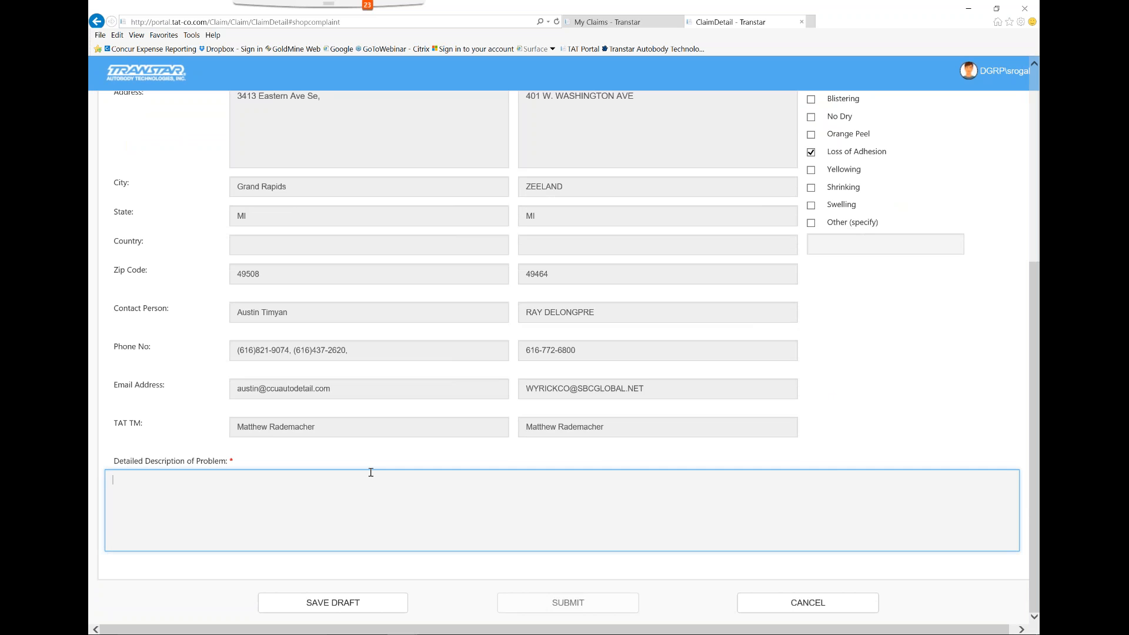
text(veh)
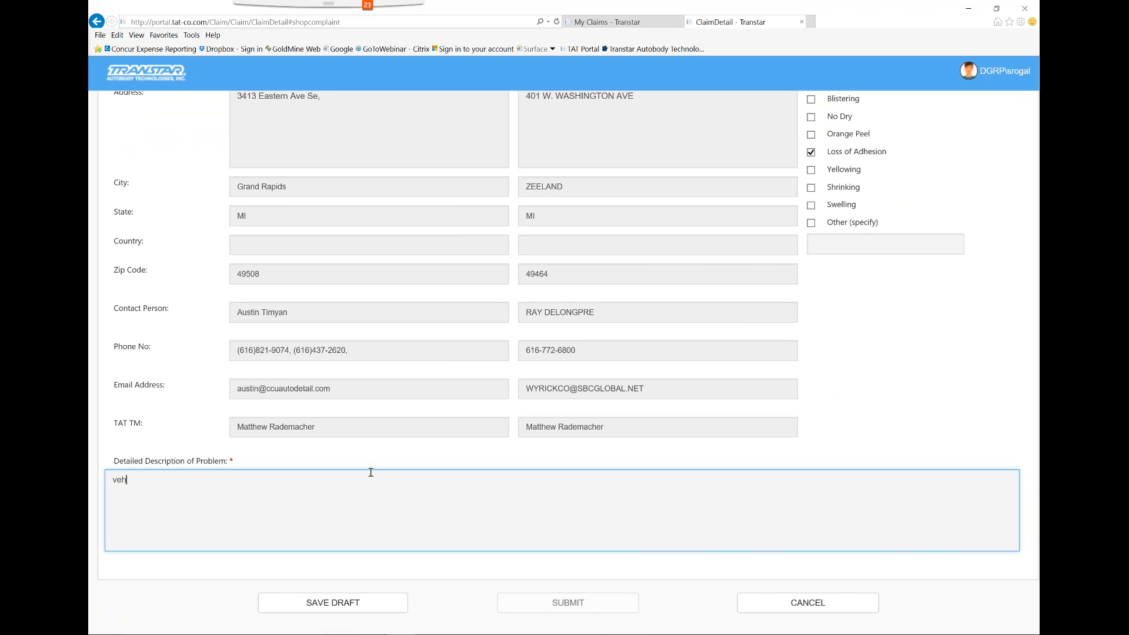
text(cile was painted 3 months ago and was p)
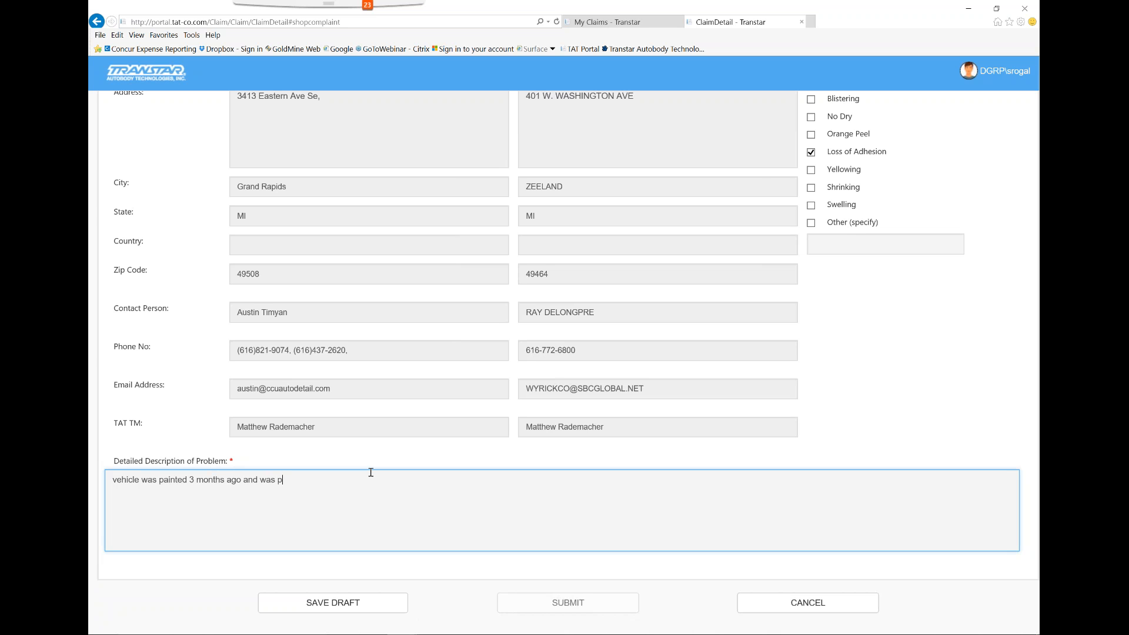
key(BackSpace)
text(brought back b)
key(BackSpace)
text(after customer power washed the vehic)
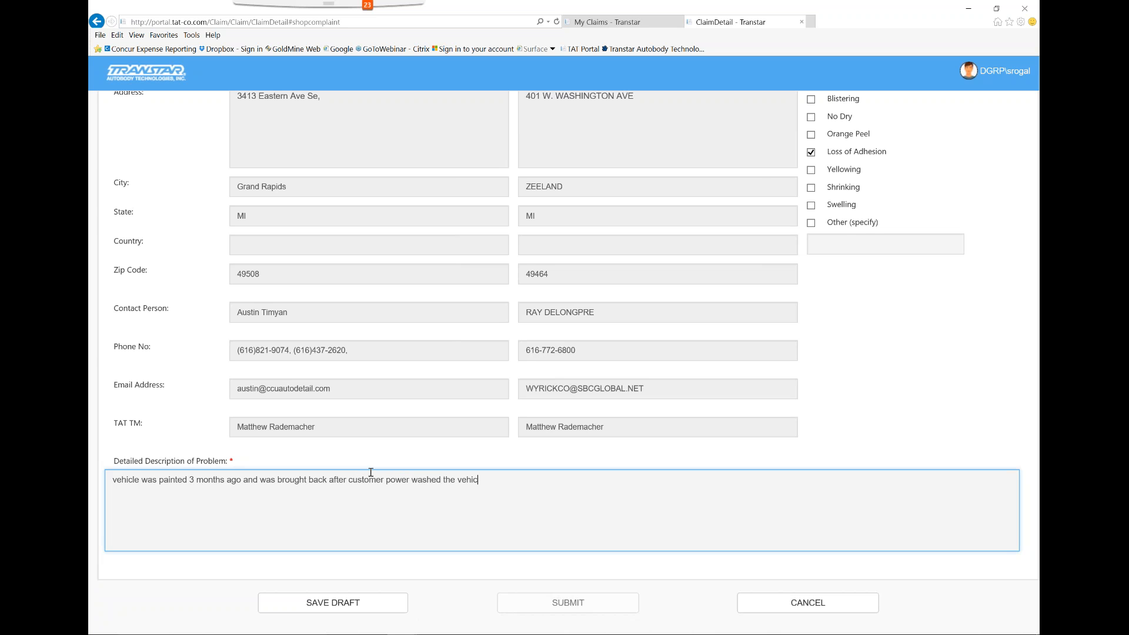
text(le.  the basecoat and clearcaot peeled off once h)
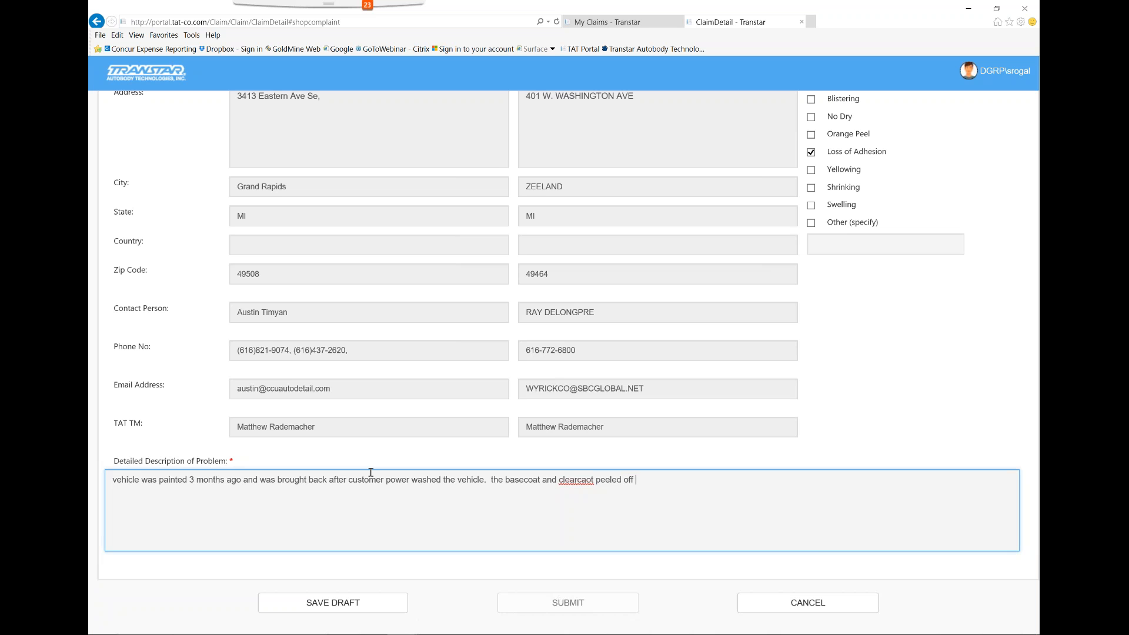
text(it wi)
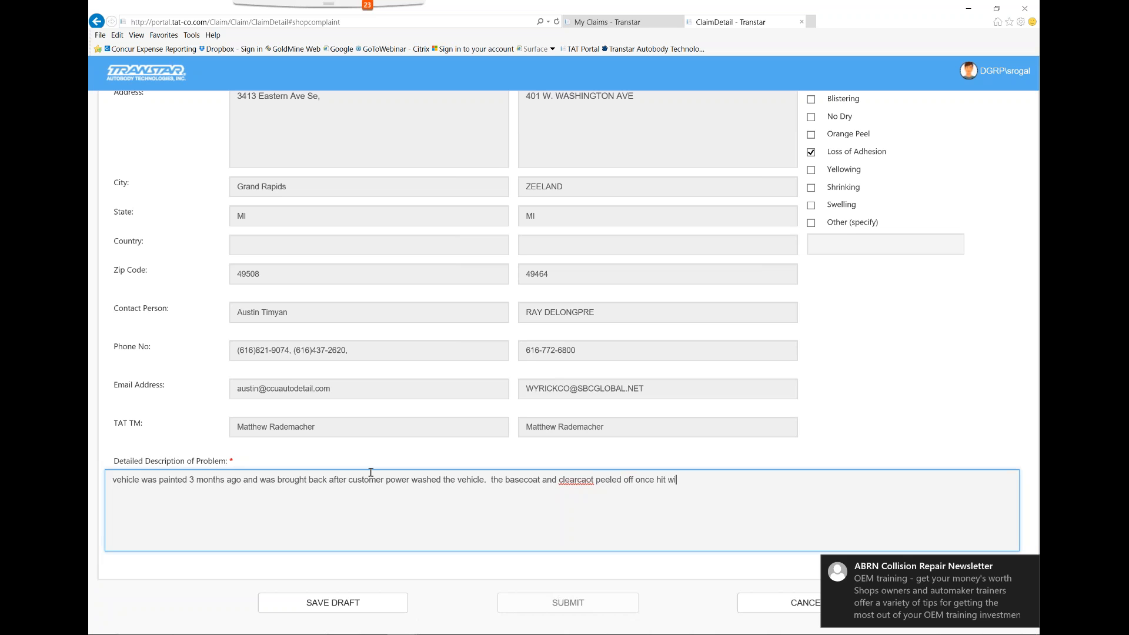
text(th the pressurized water)
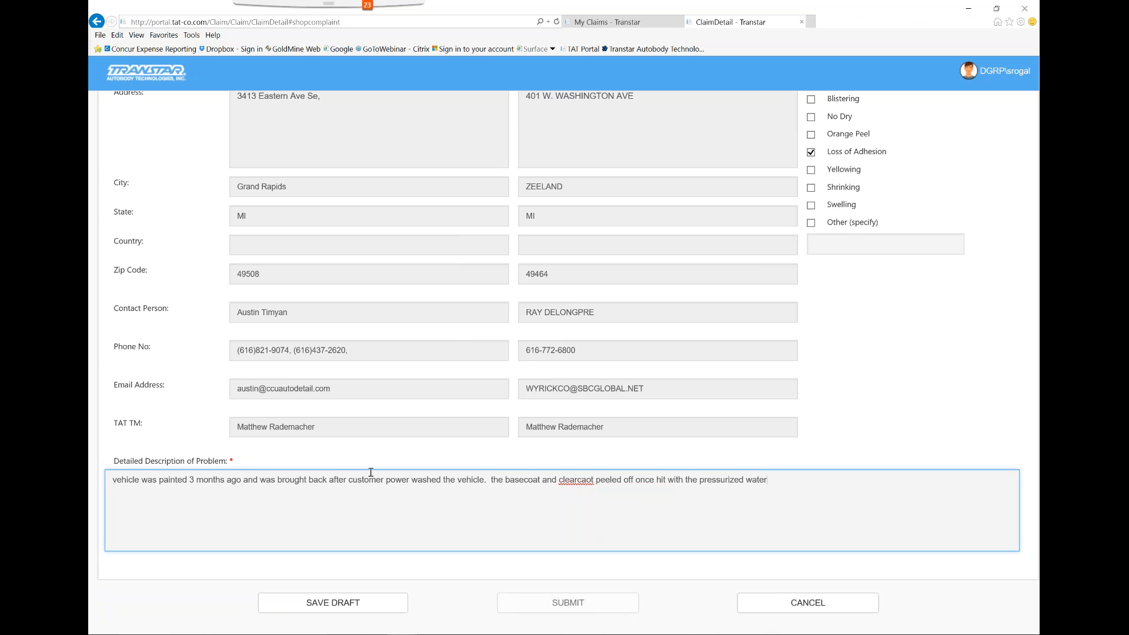
Check the Vehicle Information section, save the complaint as a draft, and reopen the Crystal Clean claim
scroll(397, 427, up, 5)
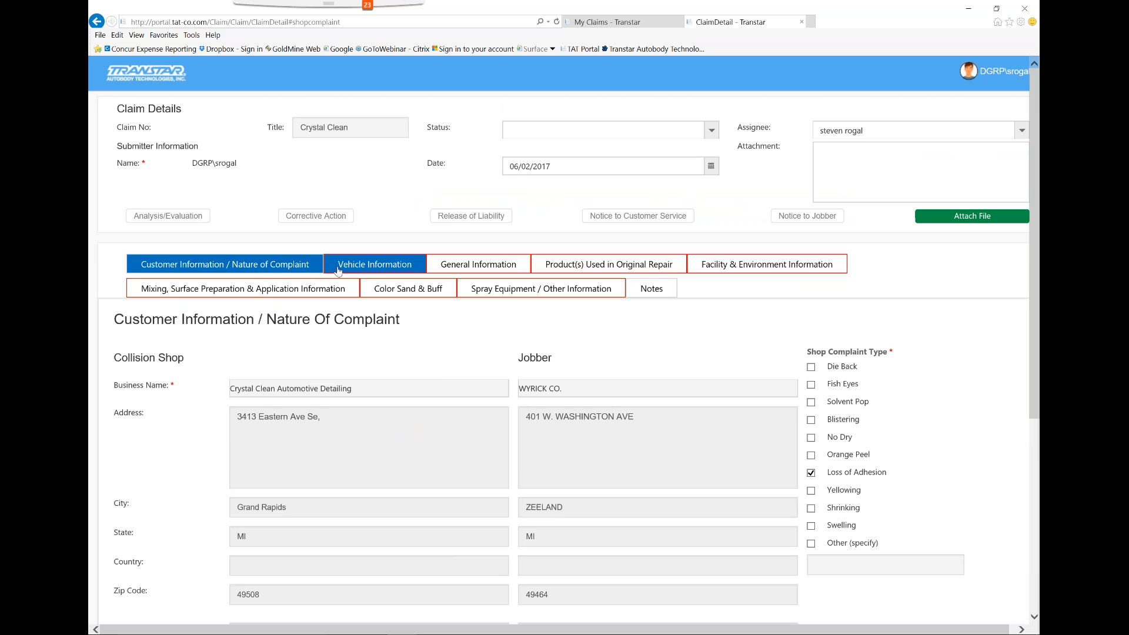
click(361, 270)
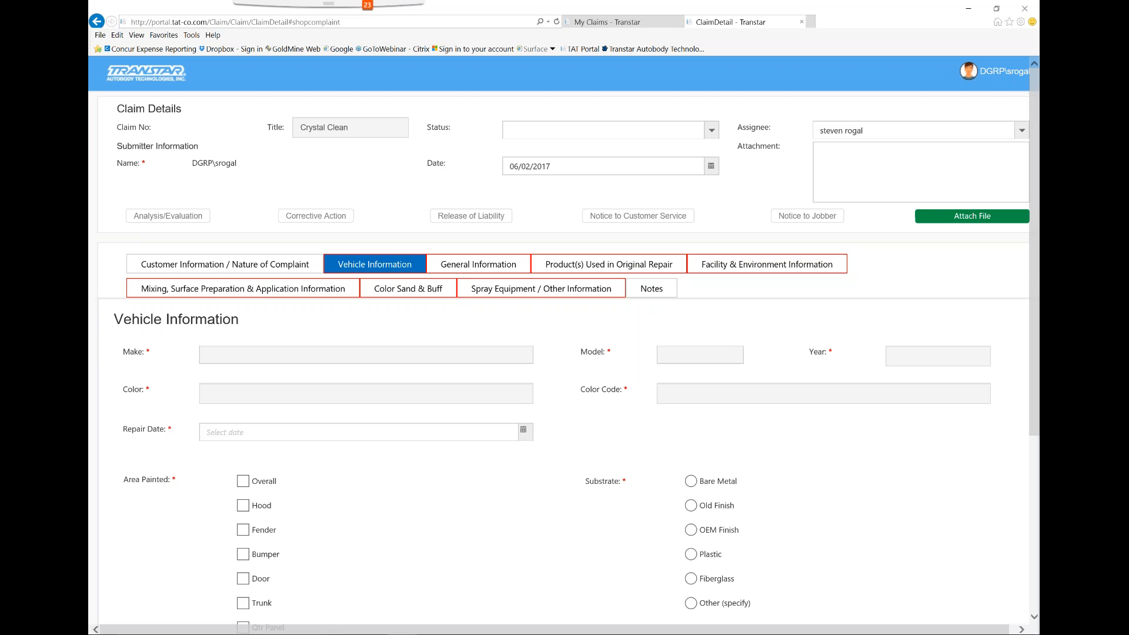
scroll(346, 394, down, 3)
scroll(345, 394, down, 2)
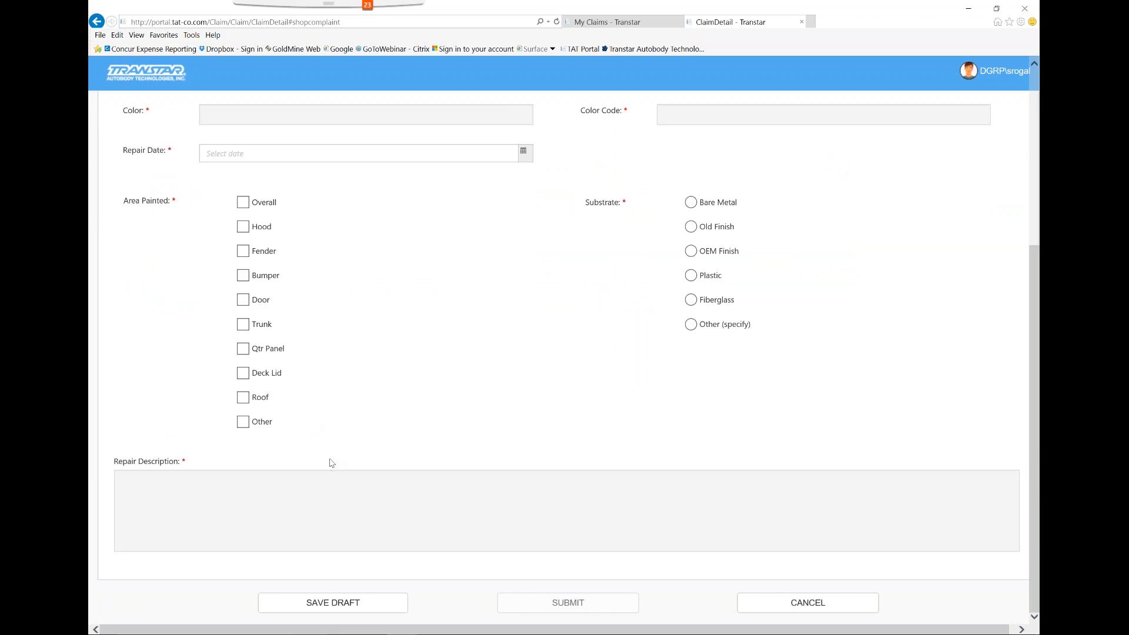
click(353, 603)
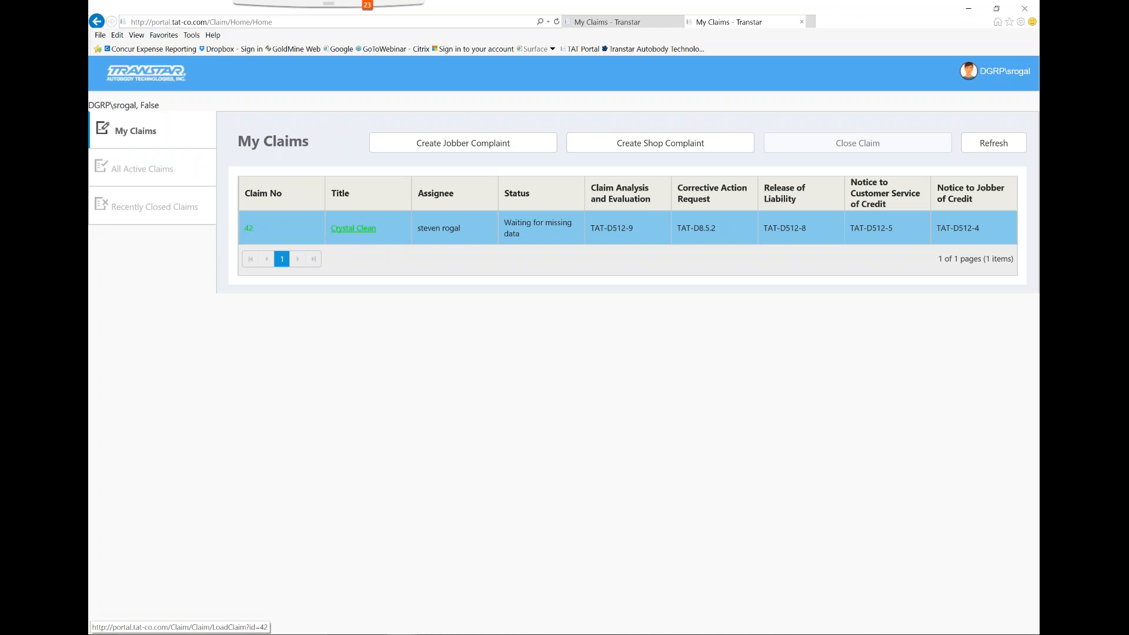
click(367, 229)
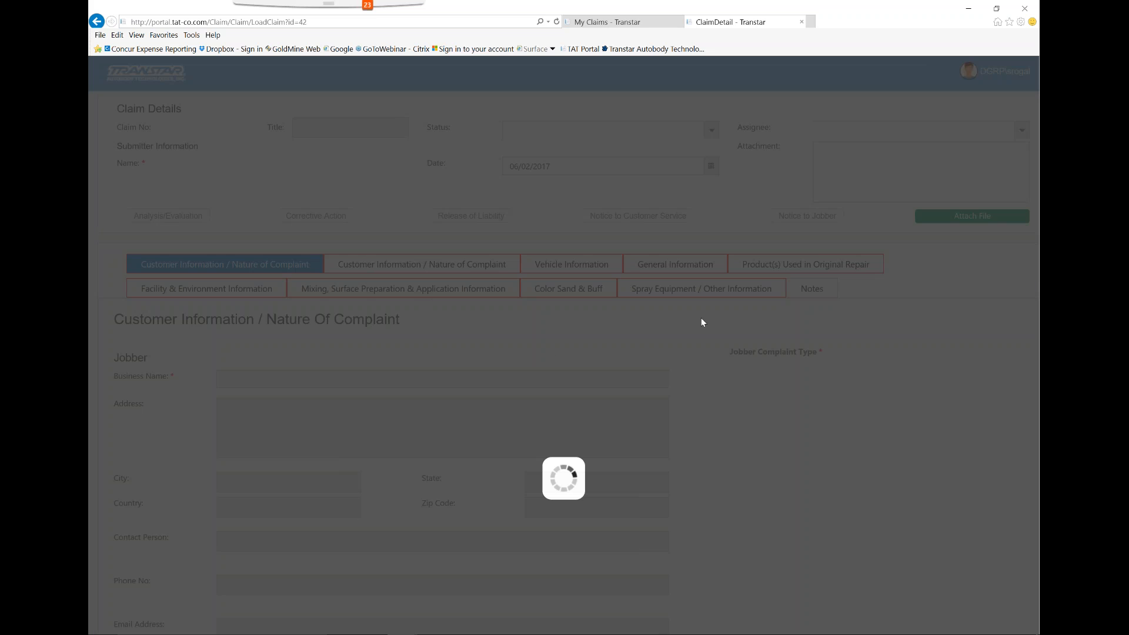
click(1024, 15)
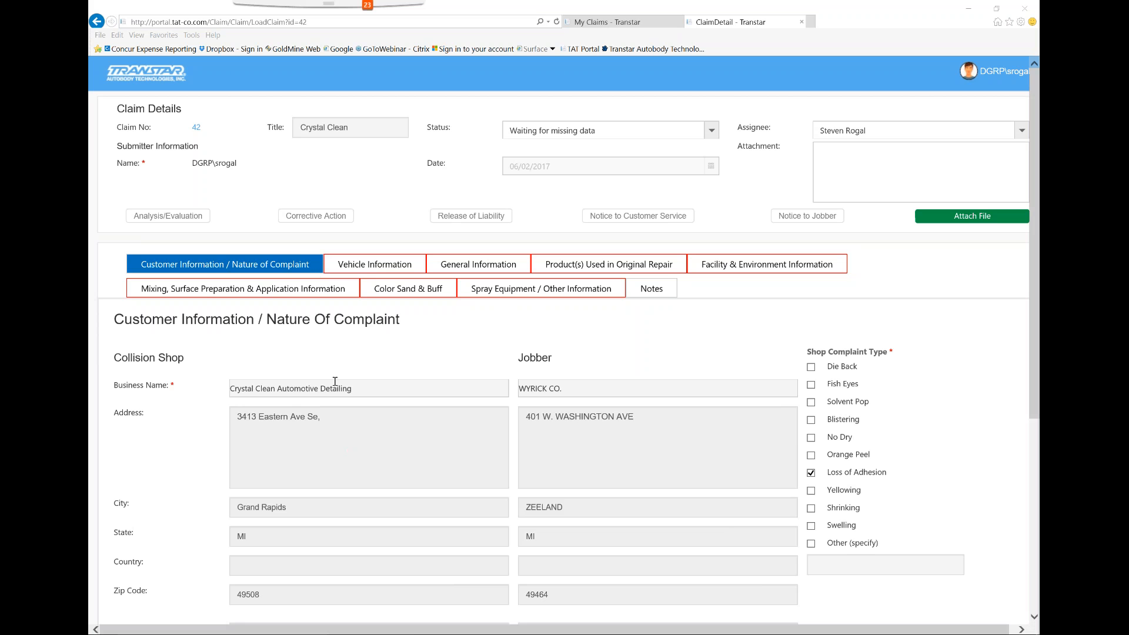
In the claim's Vehicle Information section, look up "che" as the make and choose Chevrolet
click(374, 264)
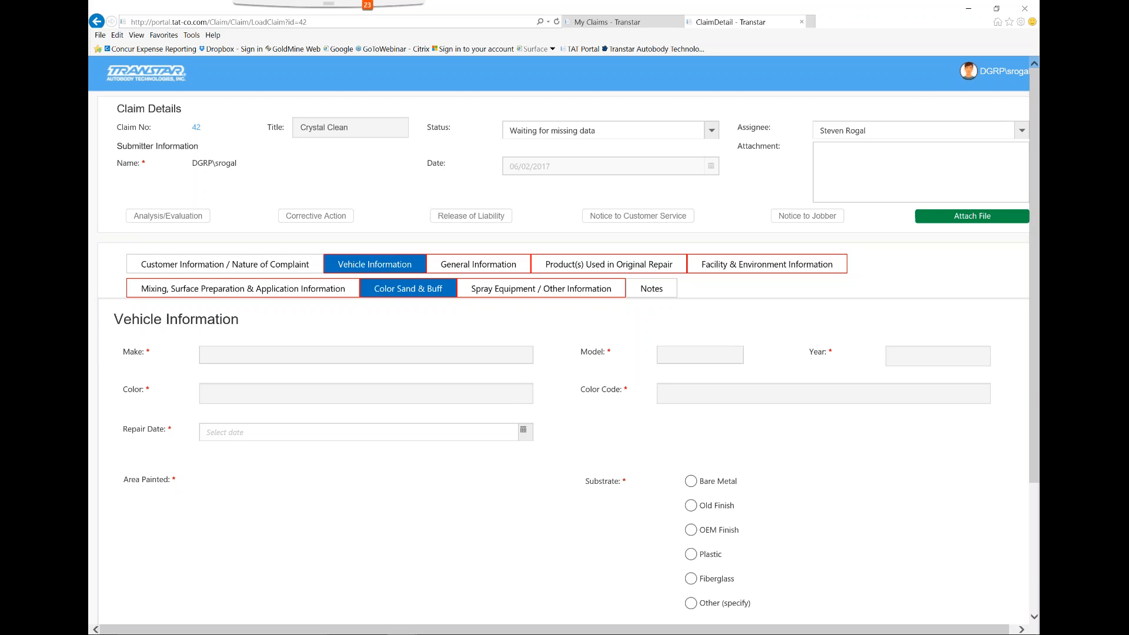
click(330, 356)
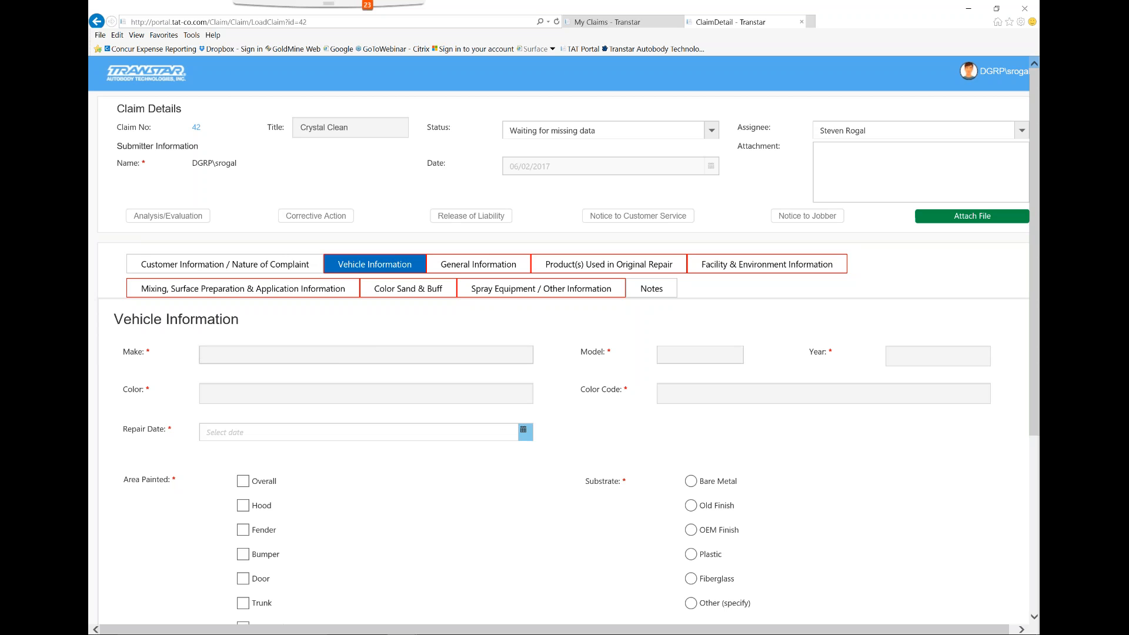
text(c)
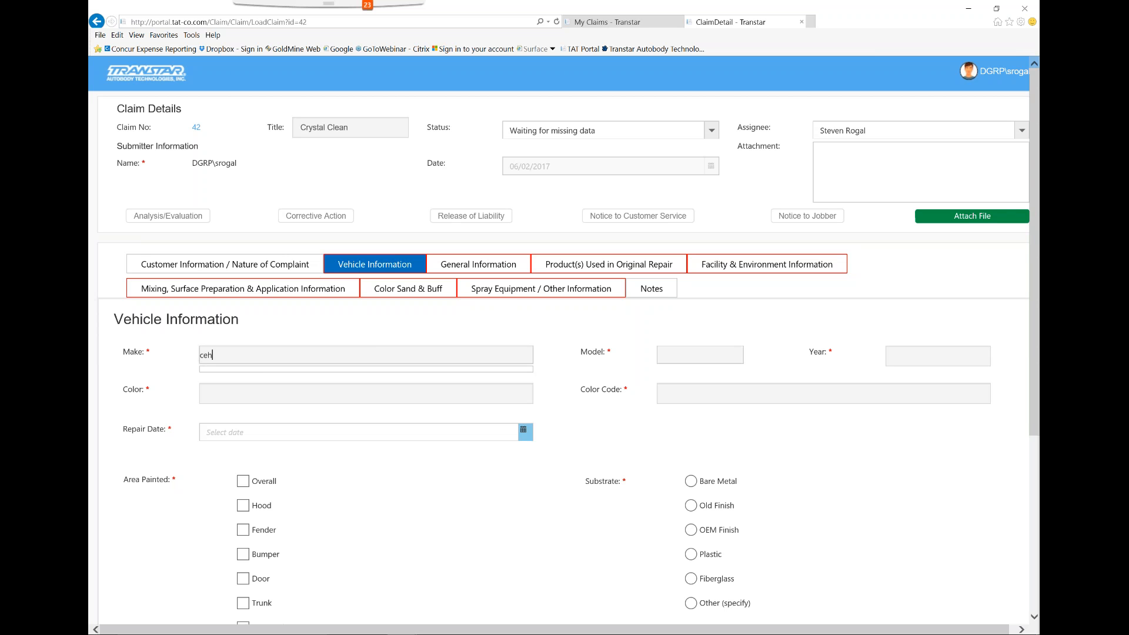
text(he)
key(Down)
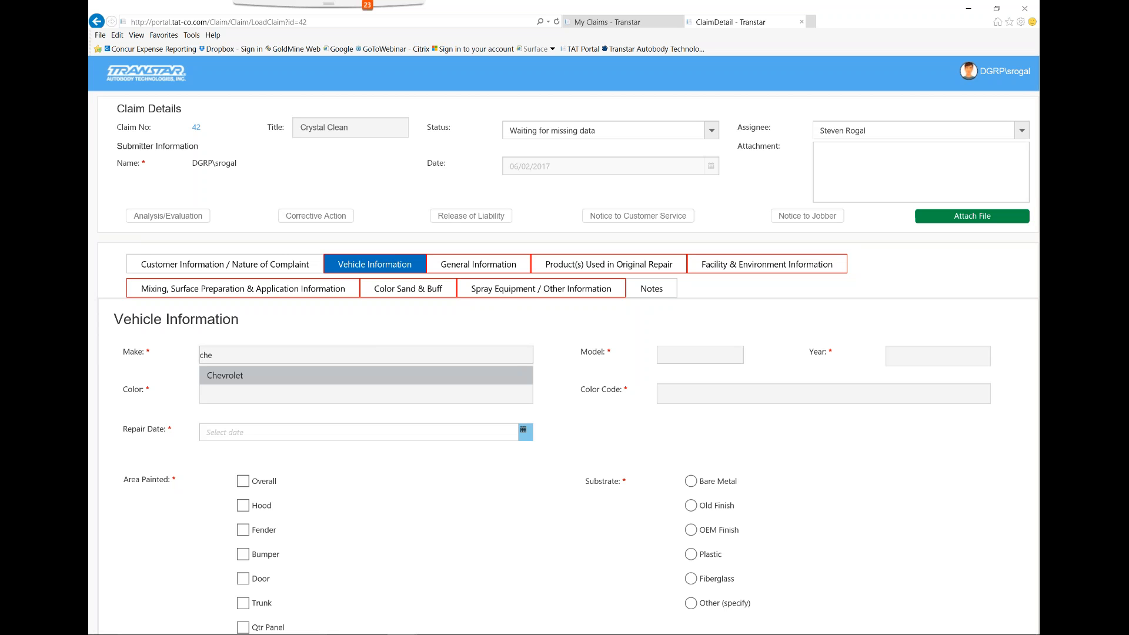
key(Return)
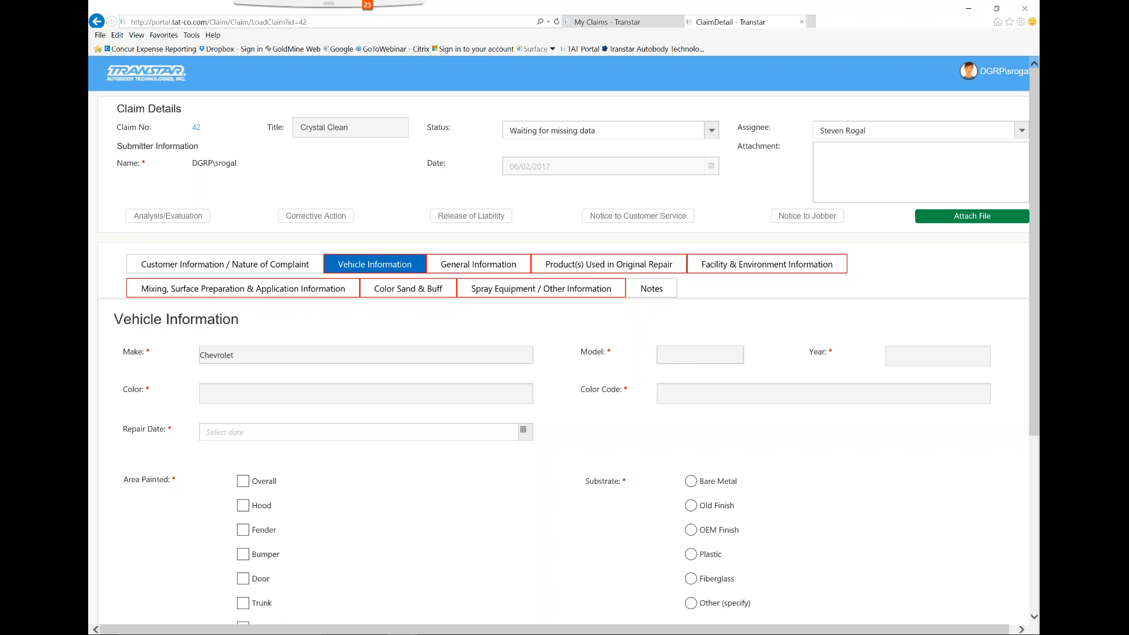
Try to enter "mustang" as the vehicle model
text(mustga)
text(n)
key(BackSpace)
key(BackSpace)
text(ag)
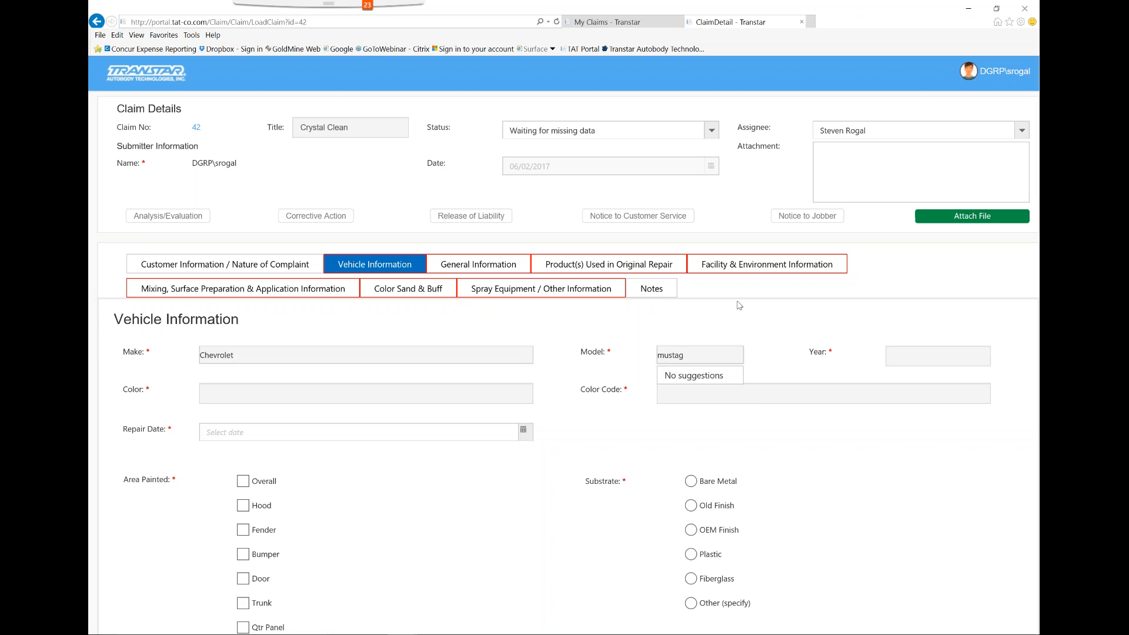
key(BackSpace)
text(ng)
click(922, 348)
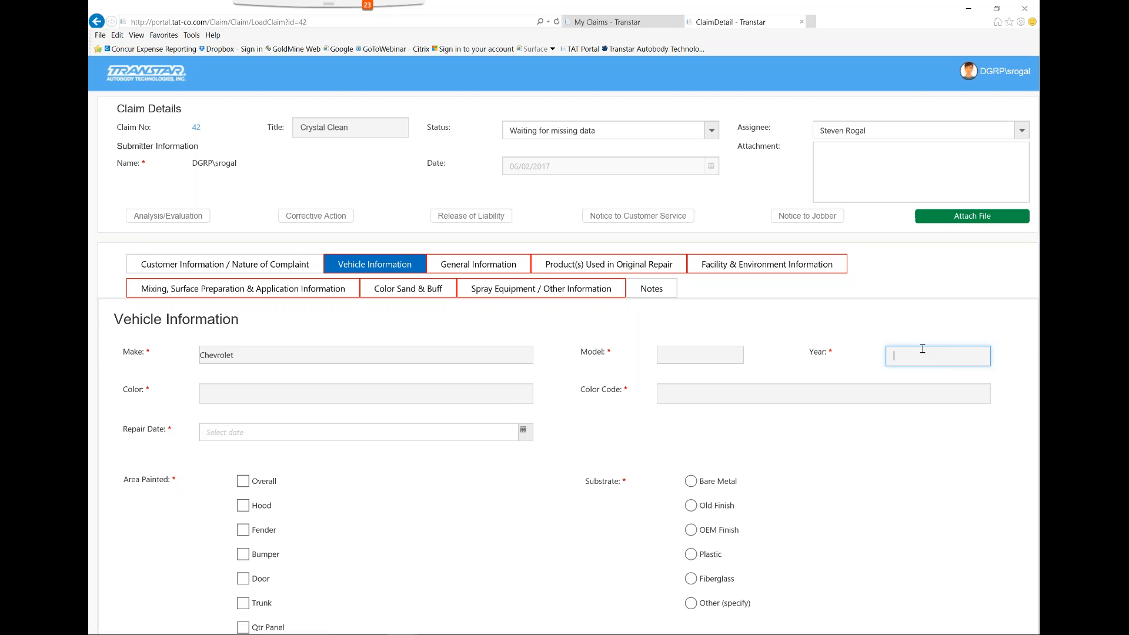
Look up "cru" as the vehicle model, choose Cruze, and set the year to 2017
click(703, 357)
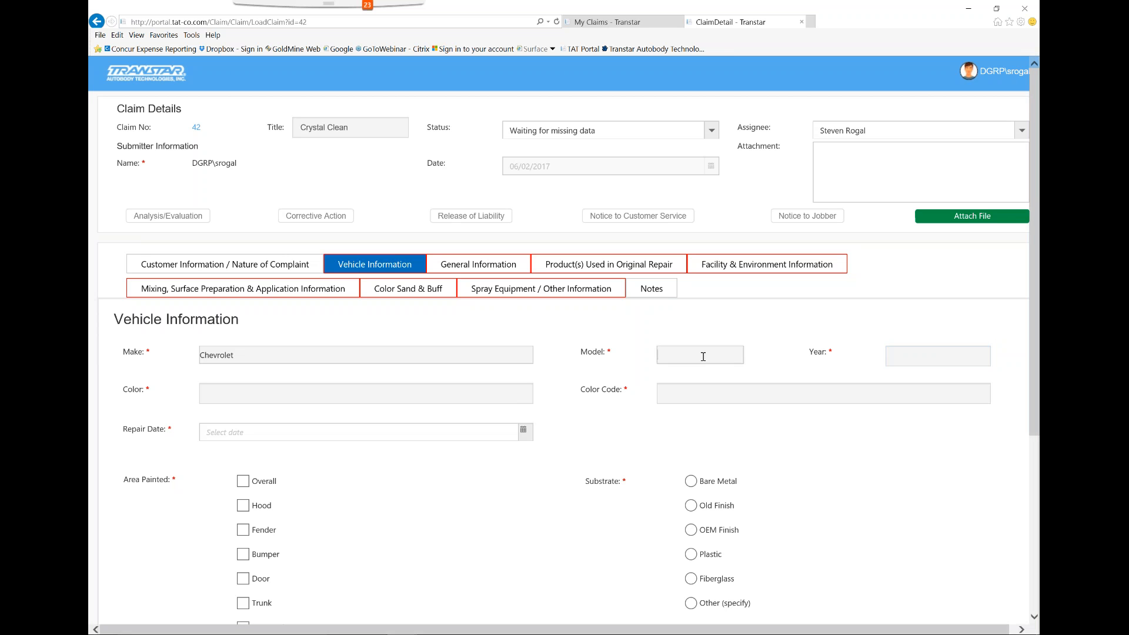
text(cru)
click(668, 377)
click(937, 354)
text(2017)
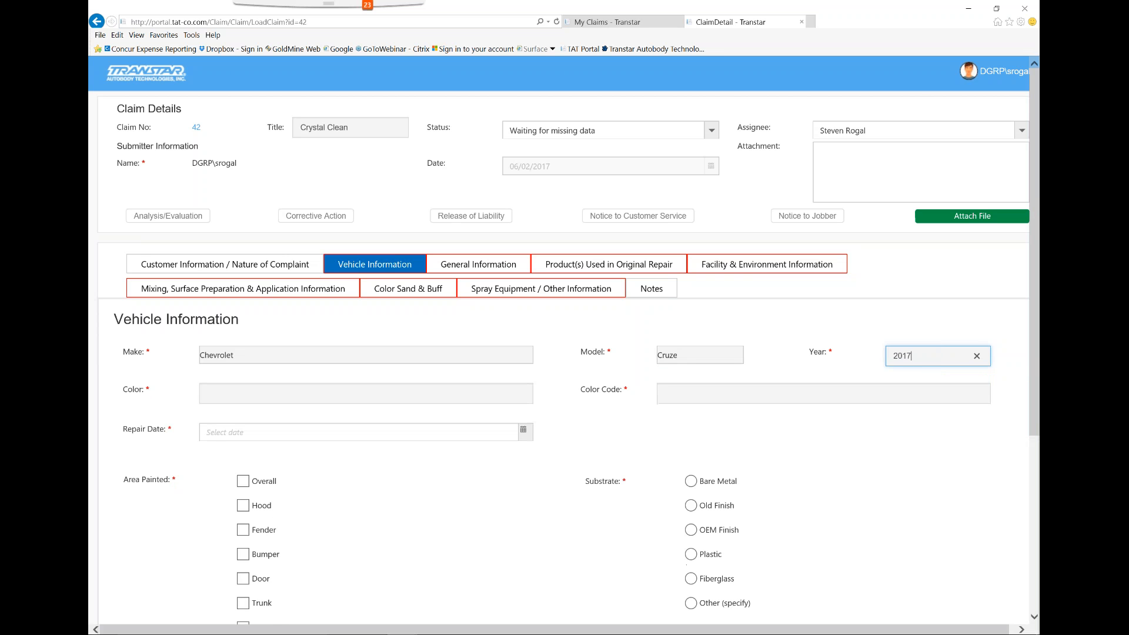
Enter "black" as the vehicle color and 8555 as the color code
click(366, 393)
text(black)
key(Tab)
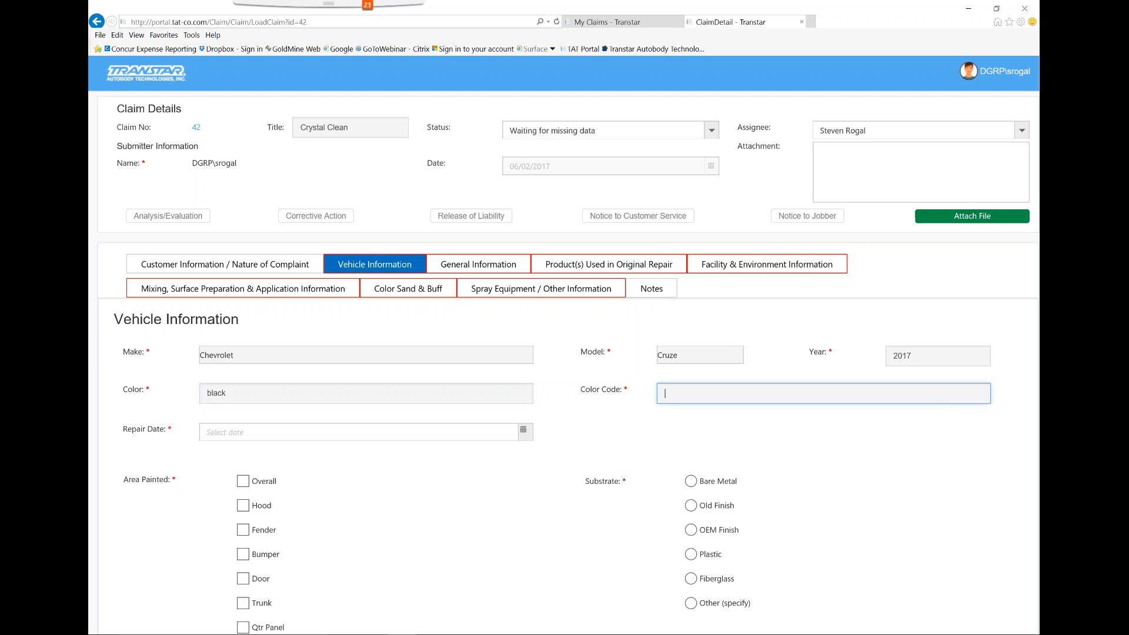
text(8555)
key(Tab)
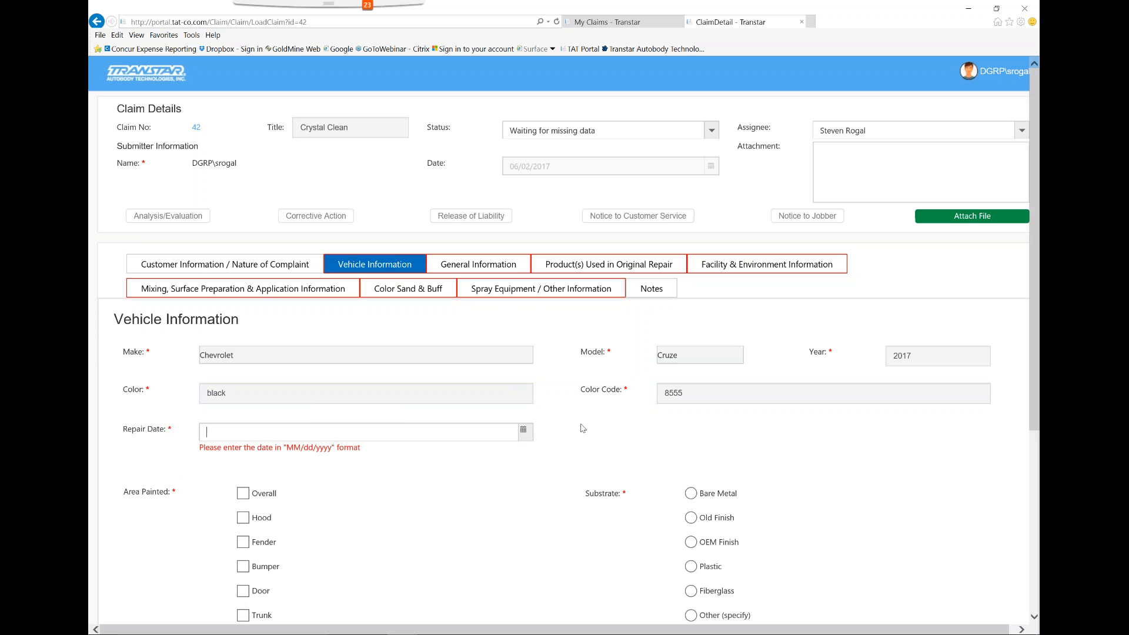
Set the vehicle's repair date to 01/31/2017 from the calendar
click(523, 431)
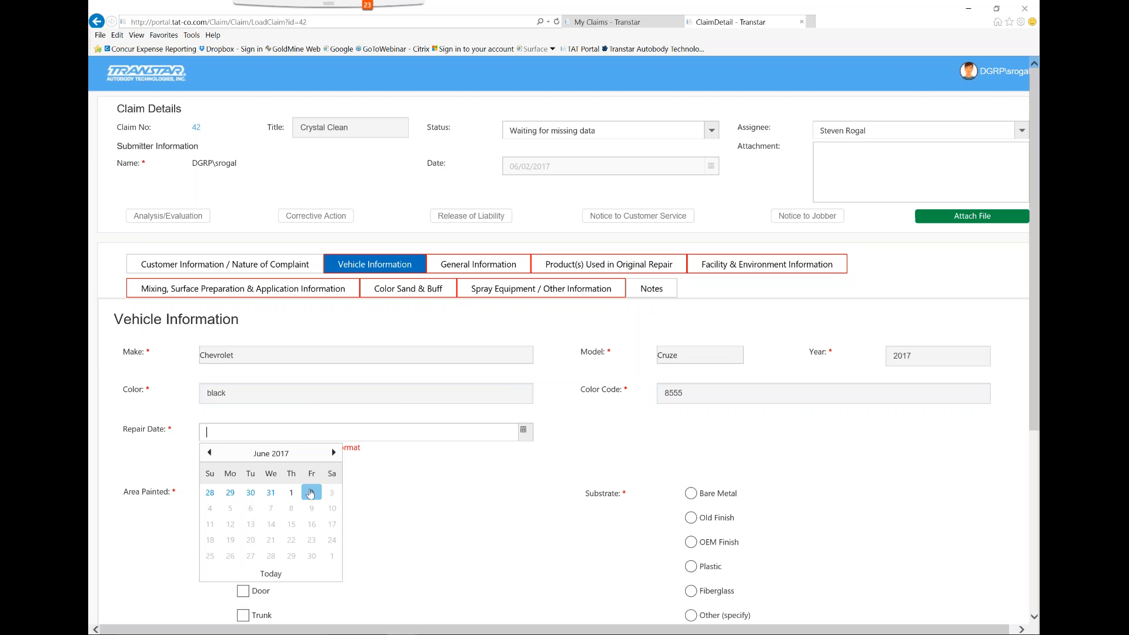
click(210, 453)
click(209, 453)
click(209, 453)
click(209, 452)
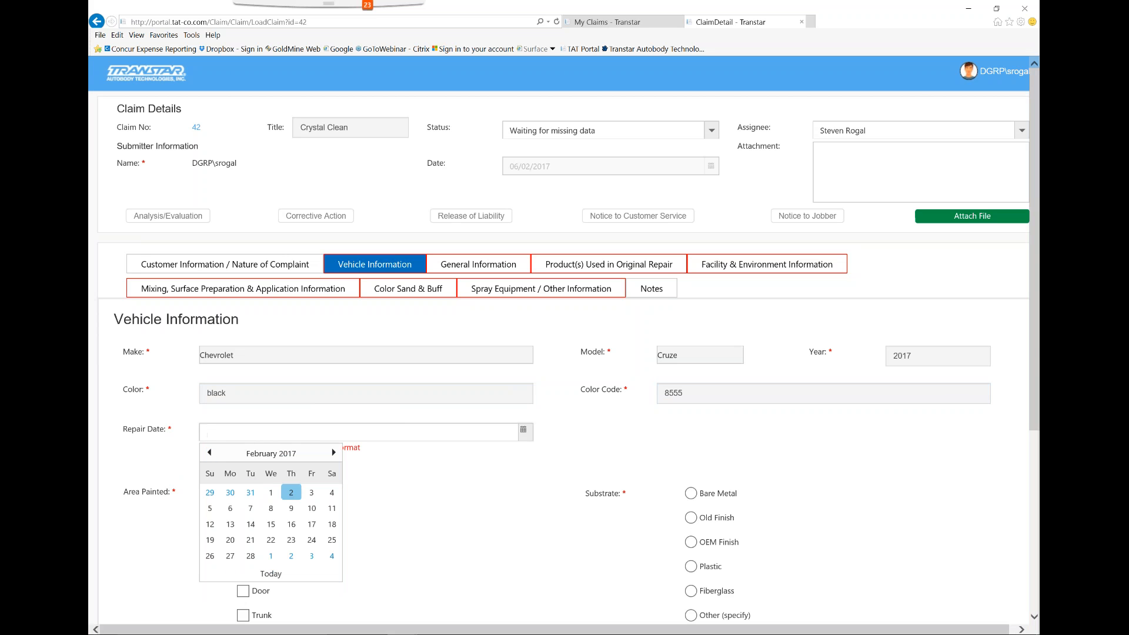
click(250, 492)
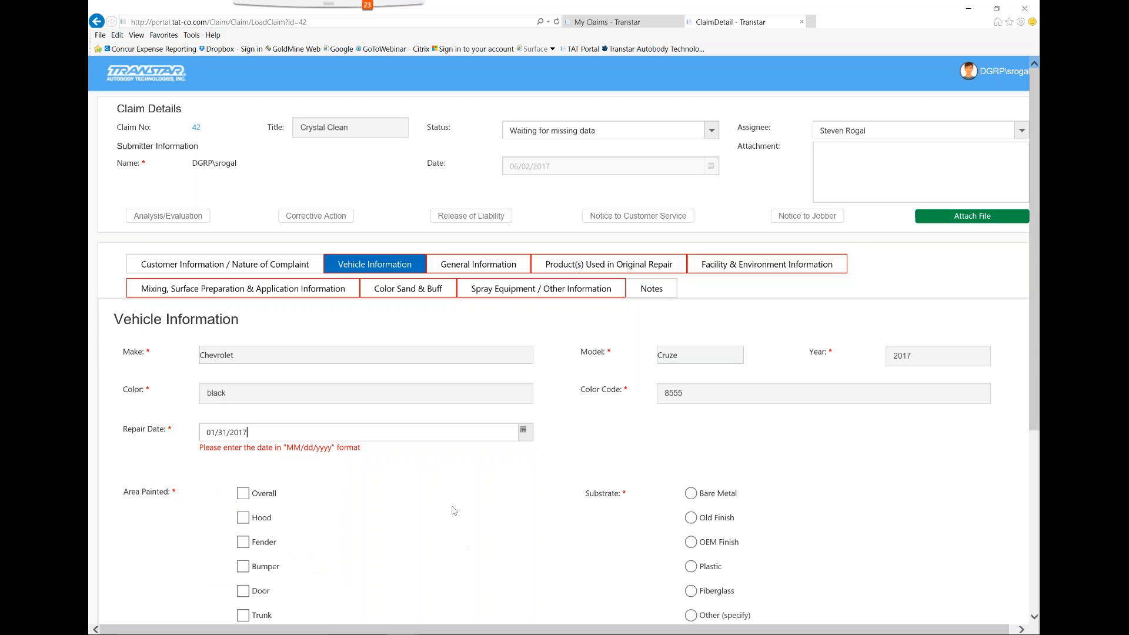
Mark Hood, Fender and Bumper as the painted areas of the vehicle
scroll(510, 489, down, 4)
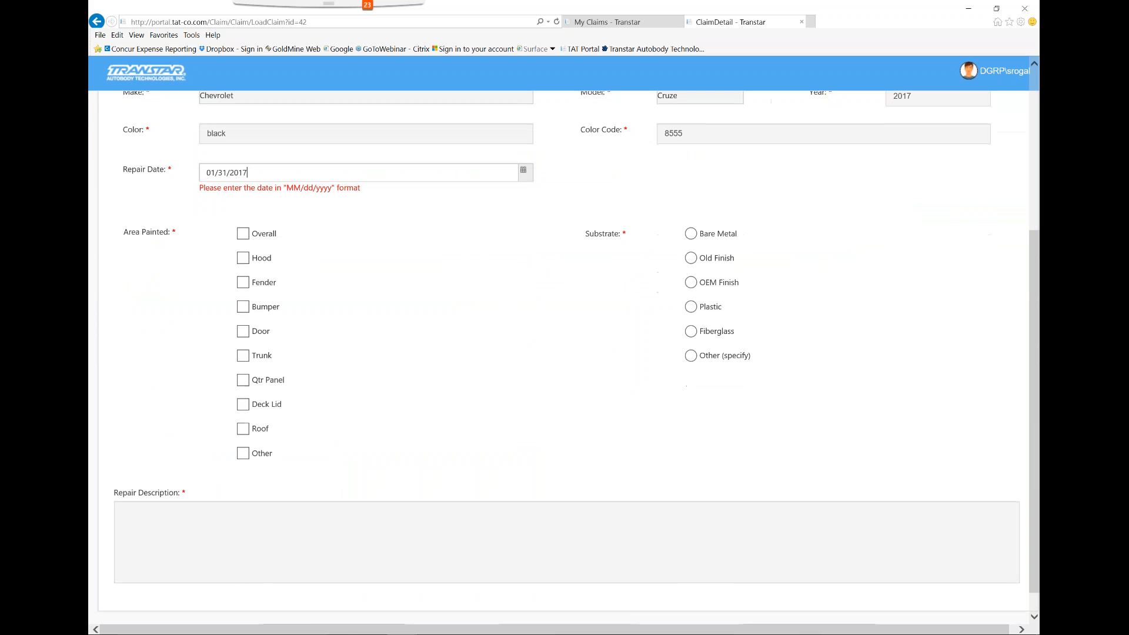
click(246, 240)
click(243, 230)
click(243, 222)
click(243, 245)
click(243, 271)
click(244, 297)
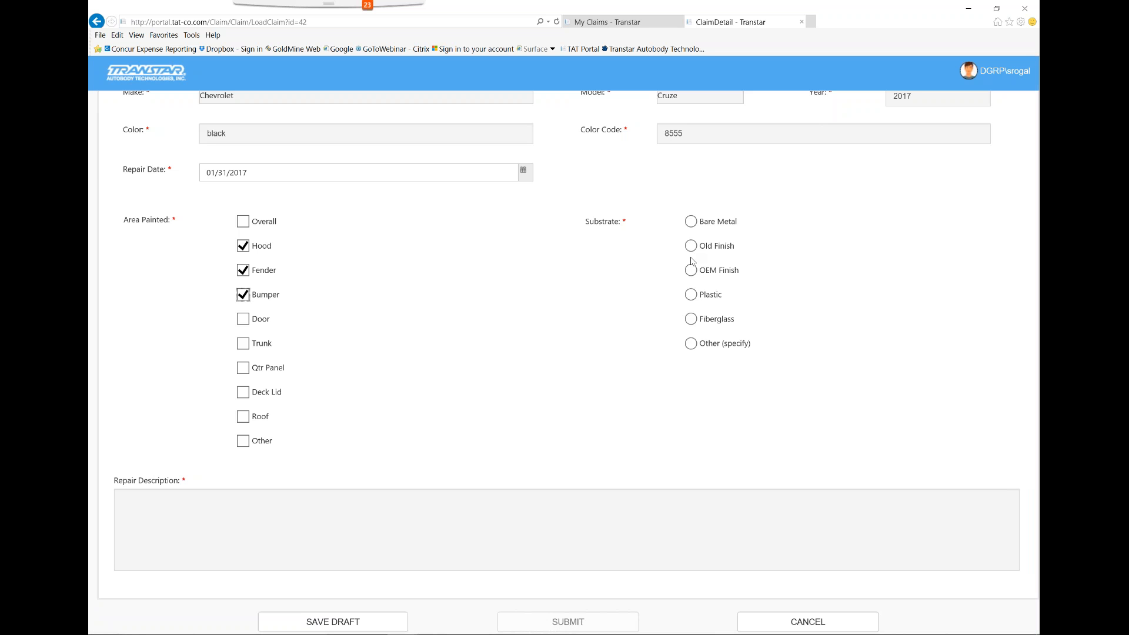
Set the substrate to OEM Finish and enter "test" as the repair description
click(691, 295)
click(692, 273)
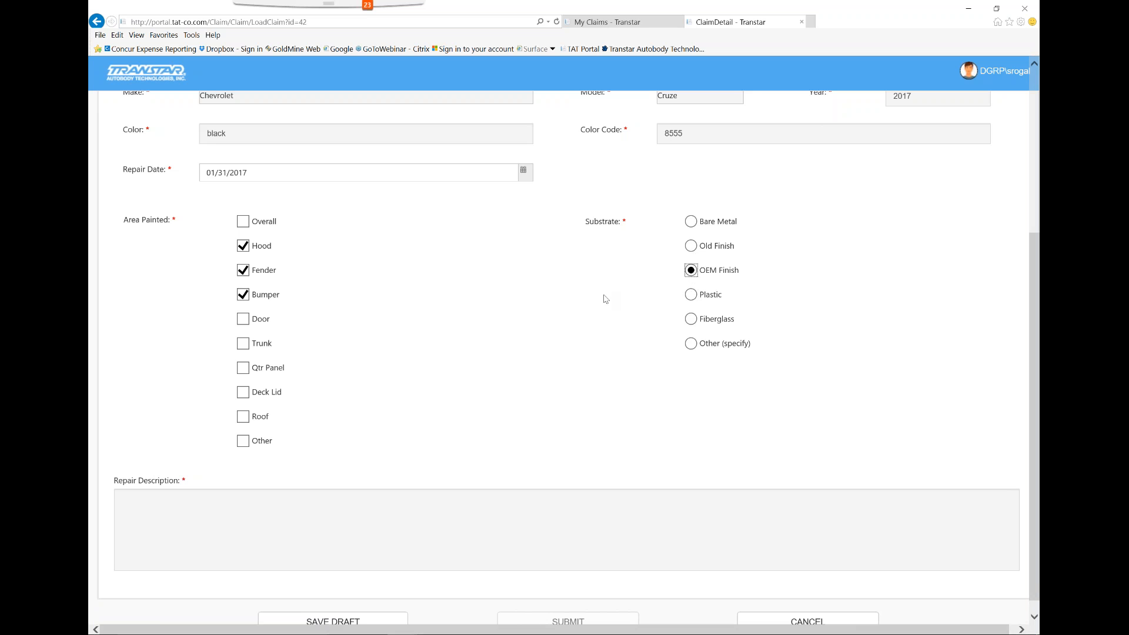
click(304, 507)
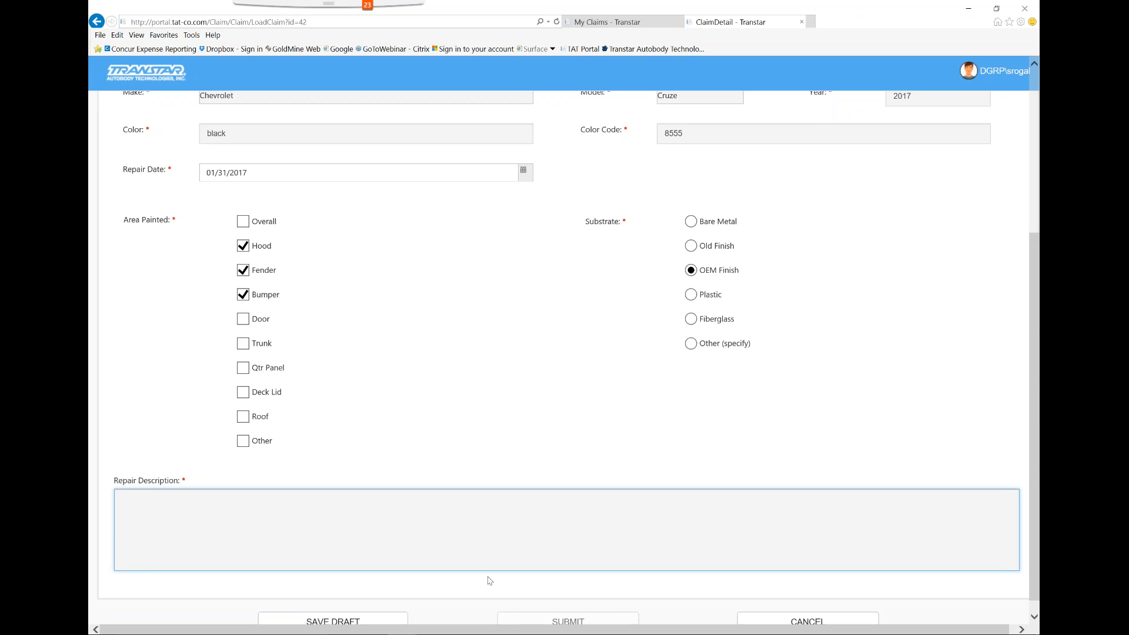
text(test)
In General Information, answer Yes to the Transtar Rep. having been contacted and date it 06/02/2017
scroll(468, 437, up, 4)
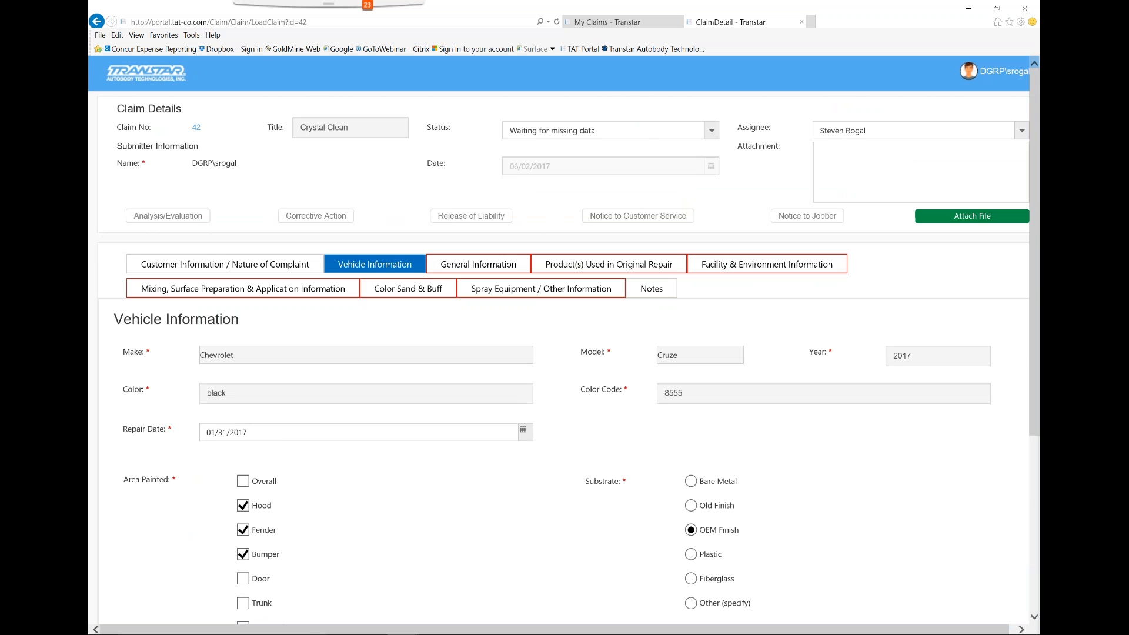
click(477, 272)
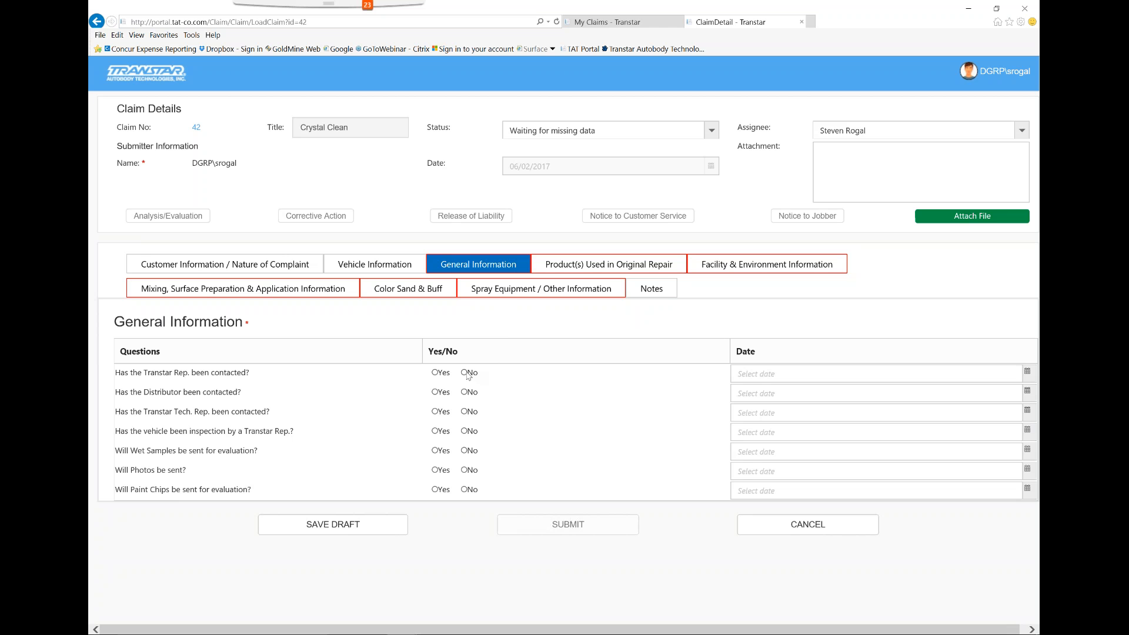
click(436, 372)
click(1028, 379)
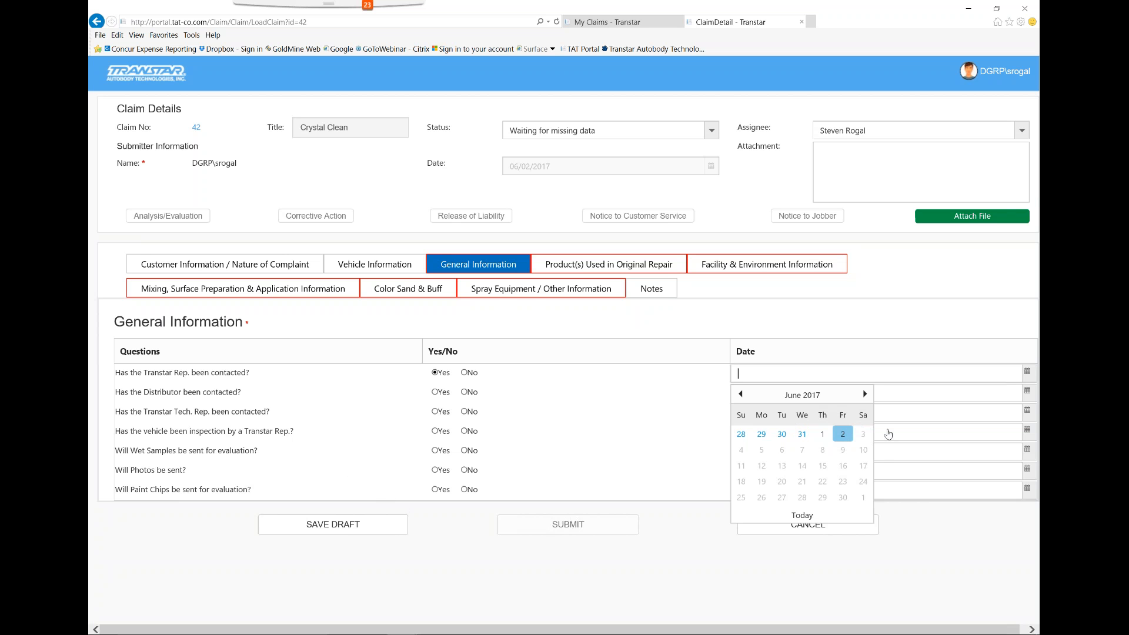
click(842, 438)
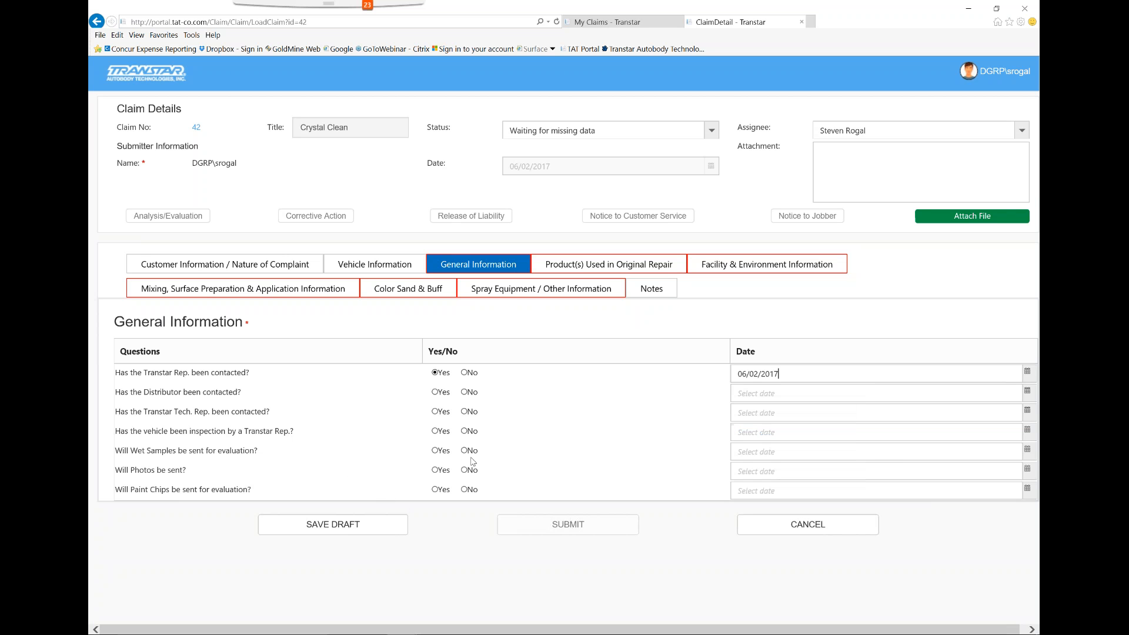
Answer Yes to sending wet samples for evaluation and date it 06/02/2017
click(436, 451)
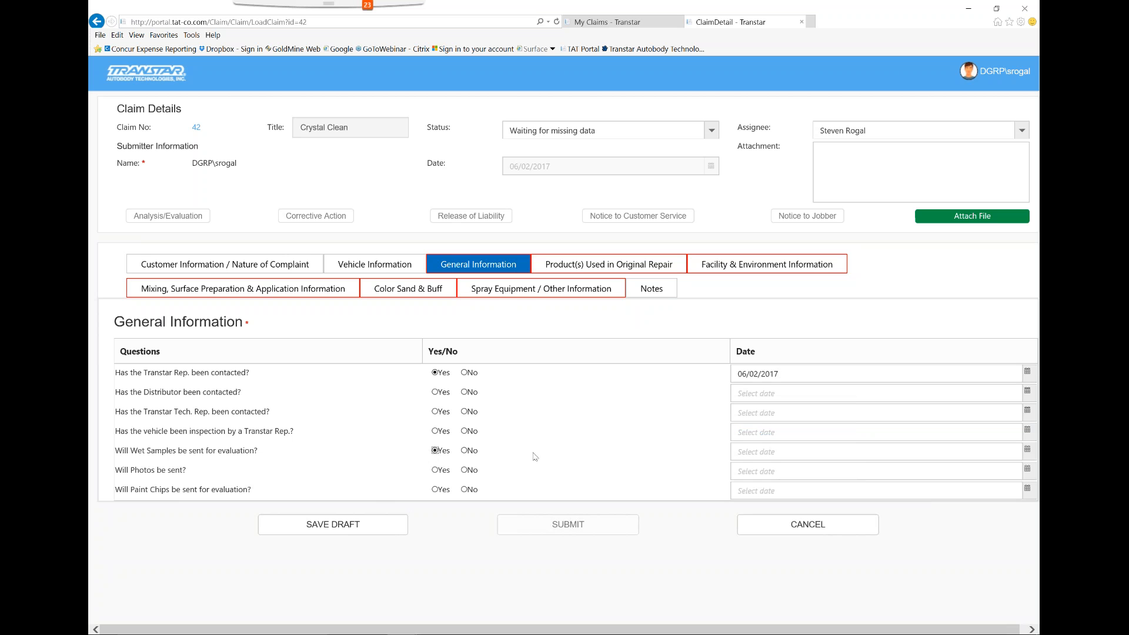
click(1024, 448)
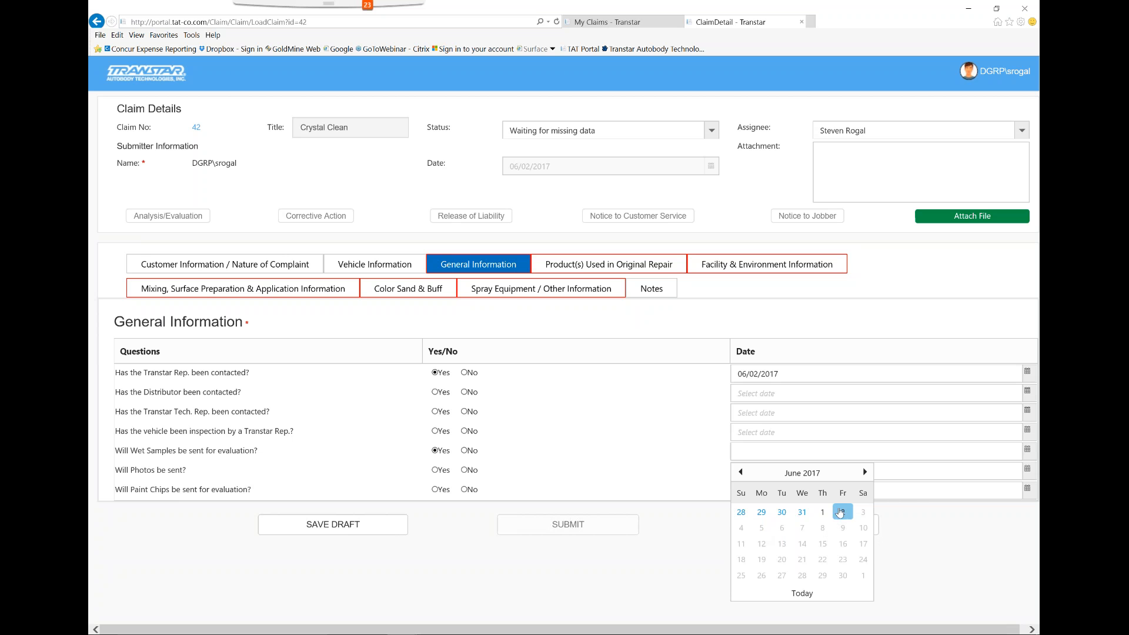
click(844, 513)
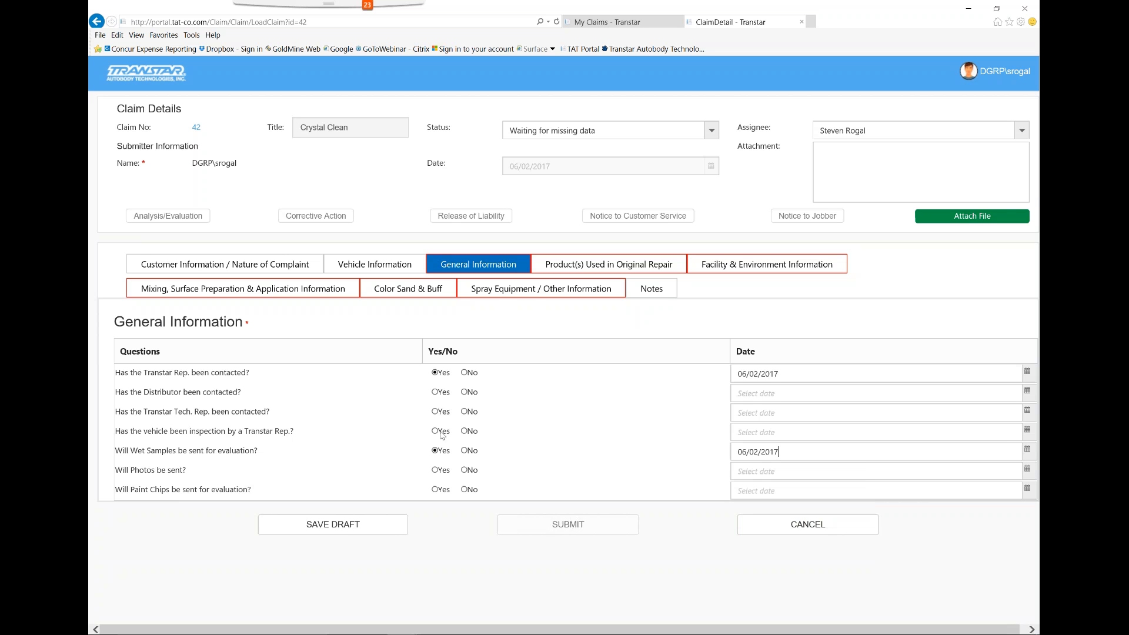
Answer No to the distributor contact, Tech. Rep. contact, vehicle inspection, photos and paint chips questions
click(464, 393)
click(466, 412)
click(467, 432)
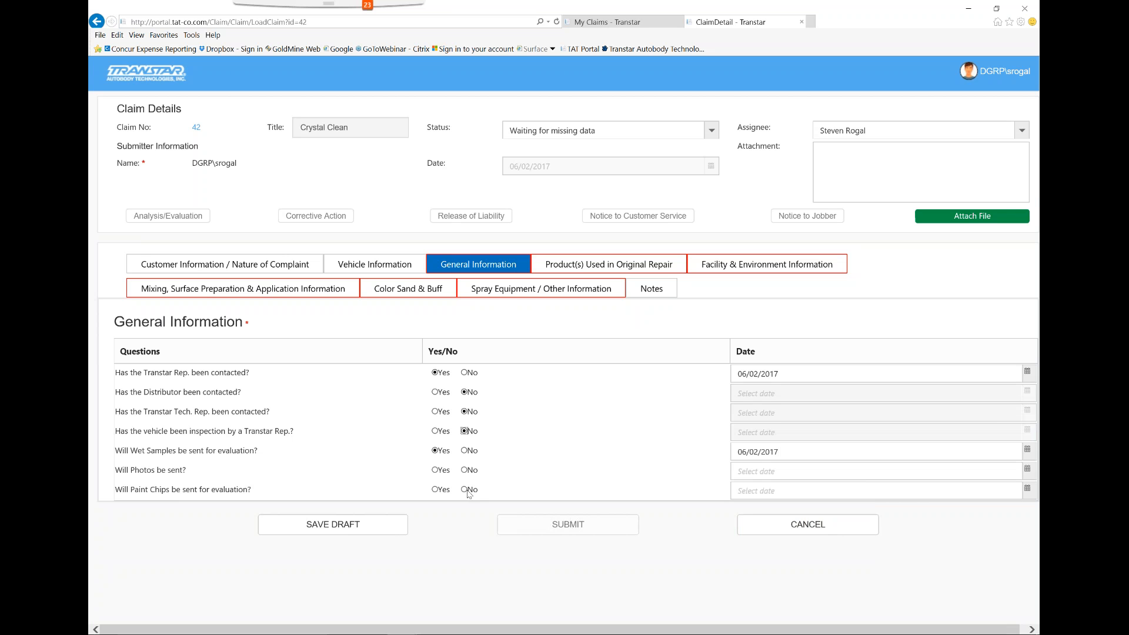
click(469, 472)
click(464, 490)
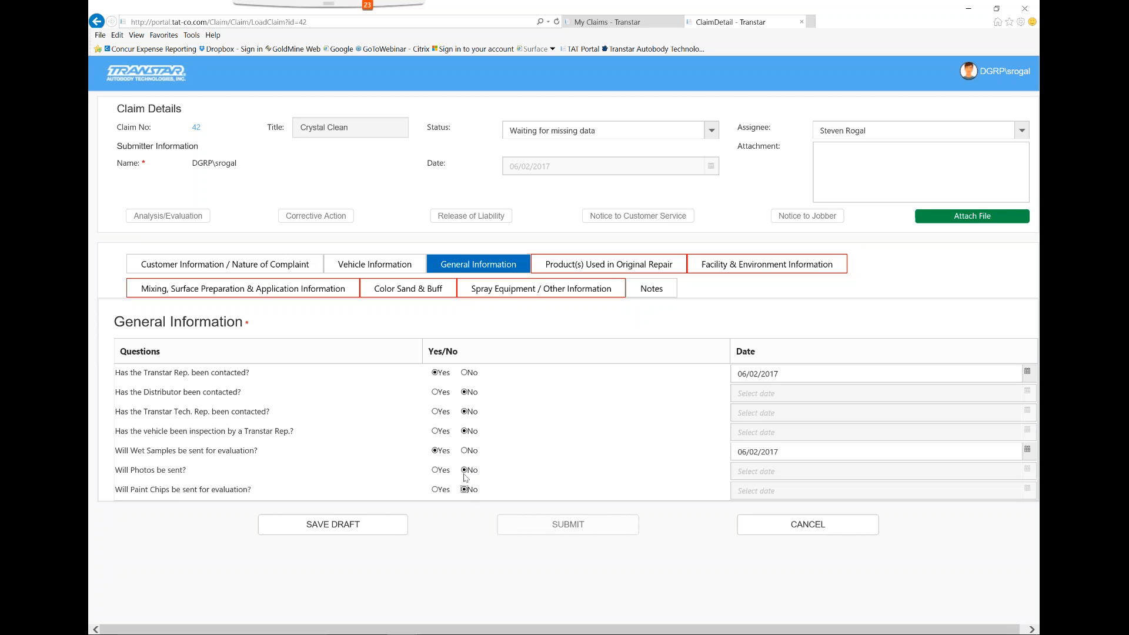
In the products used in the original repair, add a Primer Sealer & Activator row with part number 7341
click(600, 266)
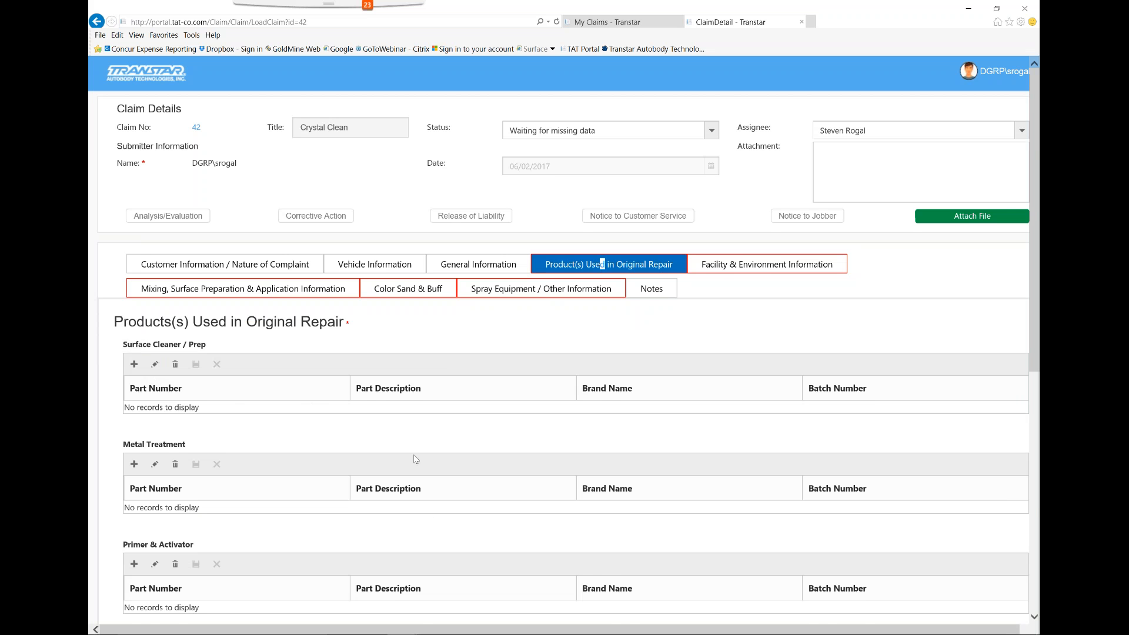
scroll(345, 452, down, 3)
scroll(345, 452, down, 2)
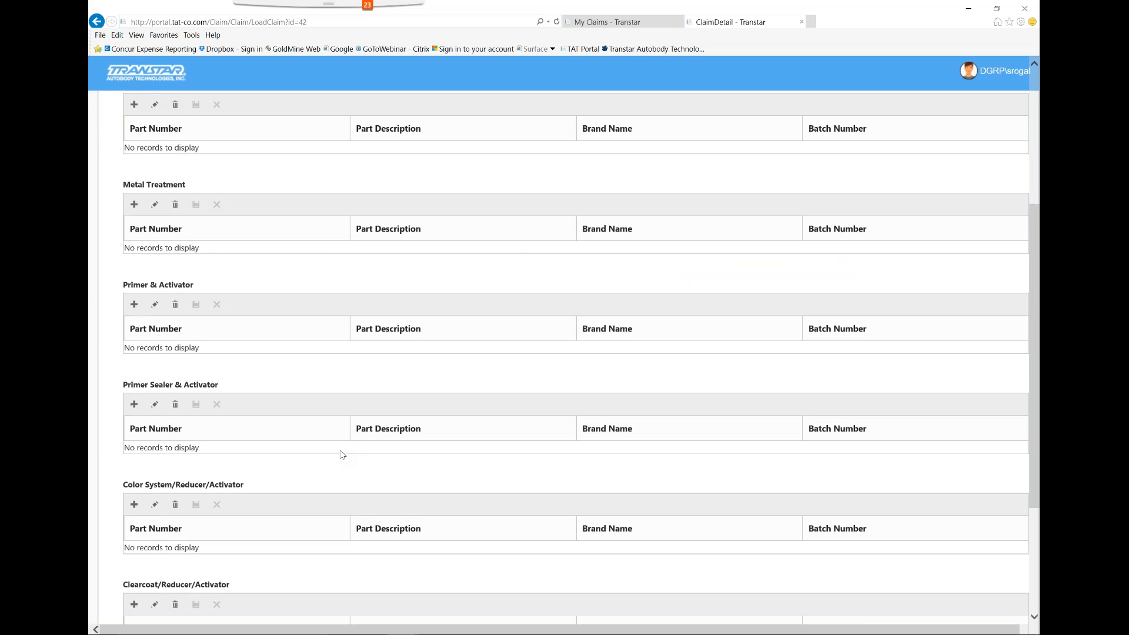
scroll(341, 454, down, 3)
scroll(338, 456, up, 2)
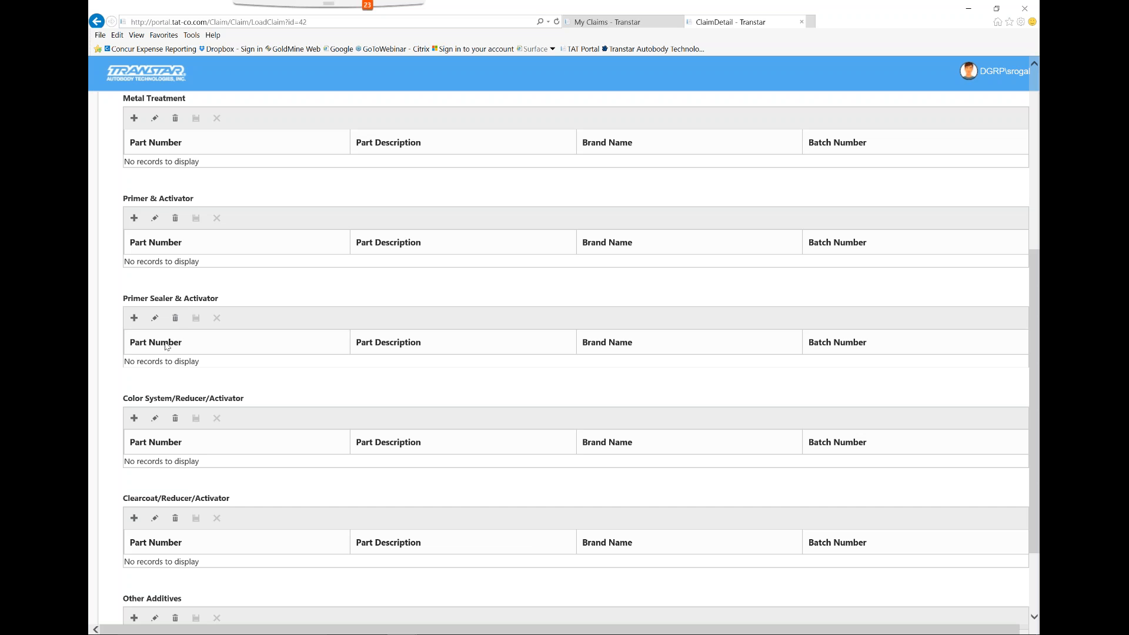
click(134, 318)
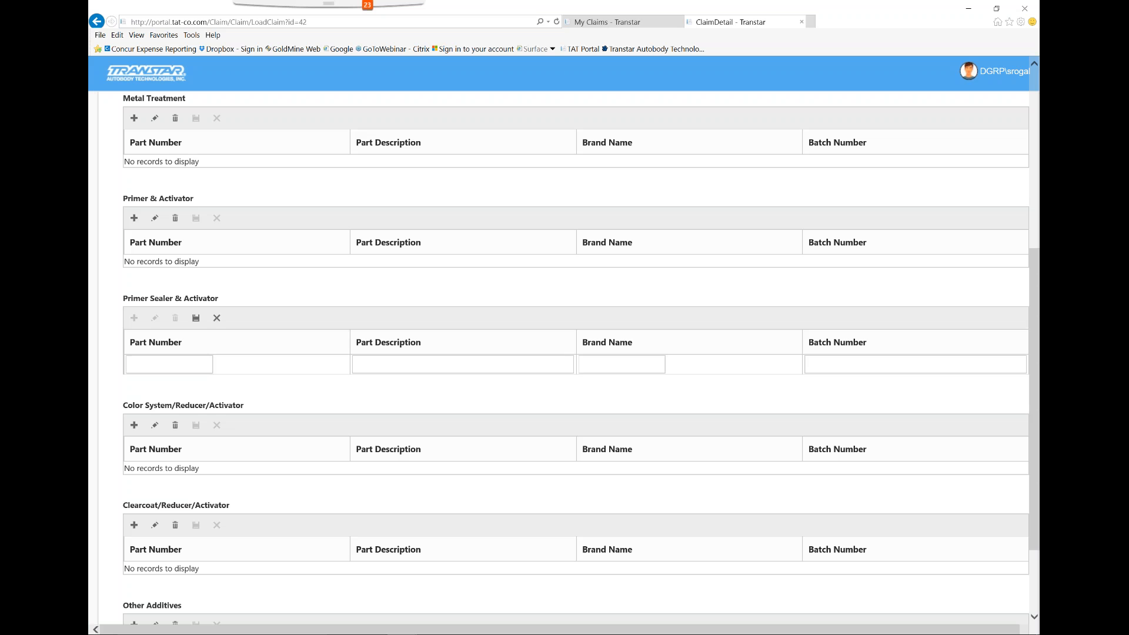
text(7341)
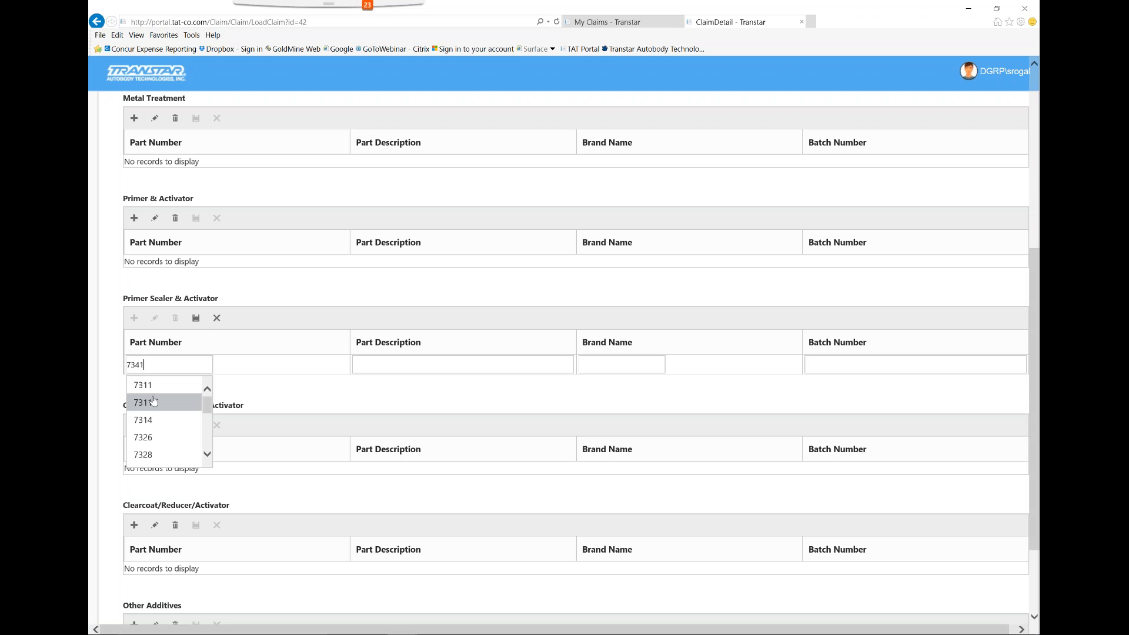
scroll(171, 437, down, 2)
click(158, 444)
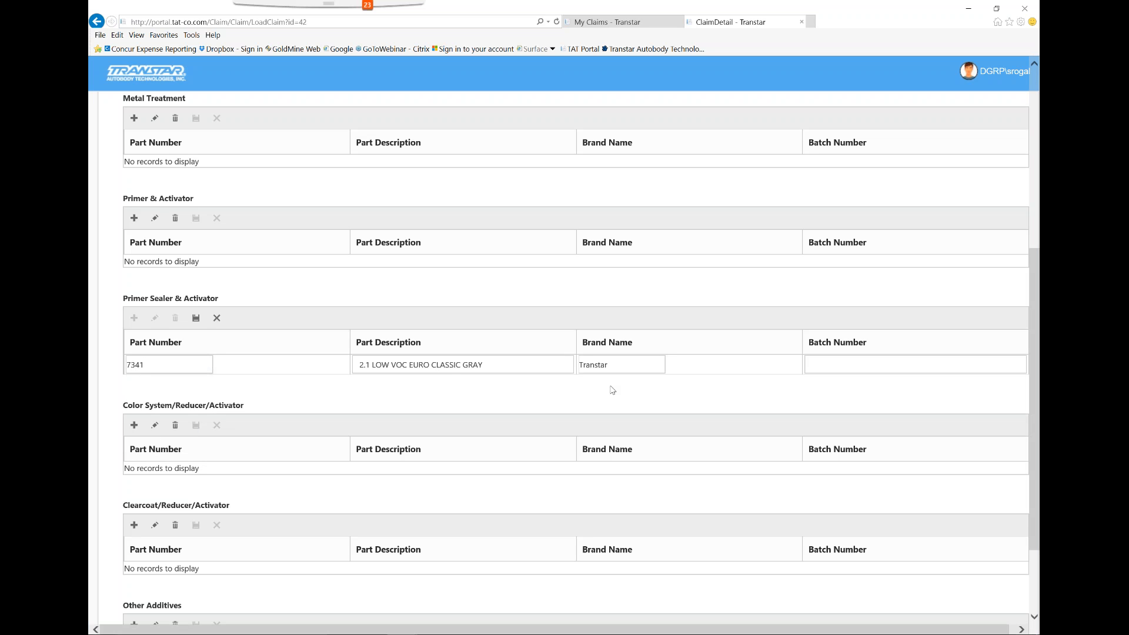
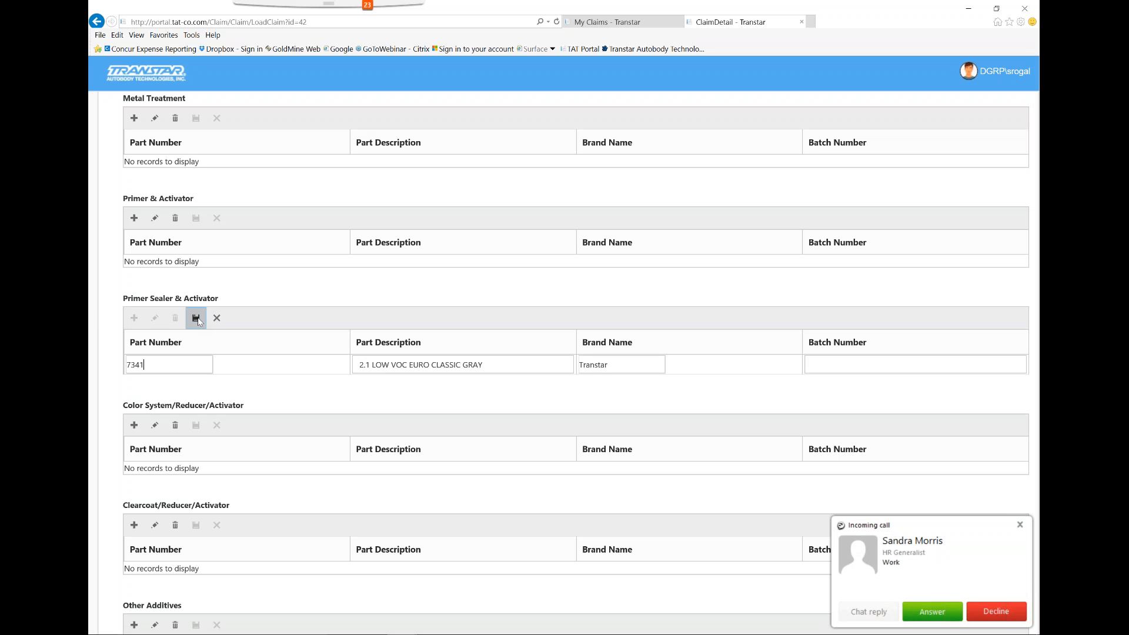
Save the 7341 sealer row and start a Color System/Reducer/Activator row with part number HS, a Nomix basecoat description and brand Transtar
click(199, 321)
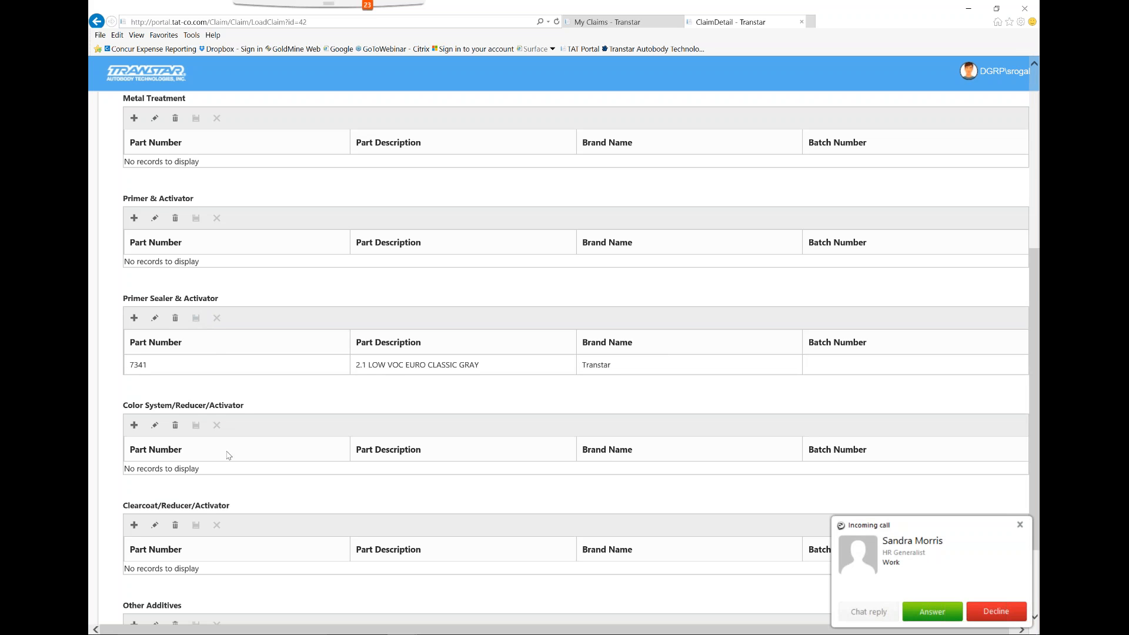
scroll(230, 453, down, 3)
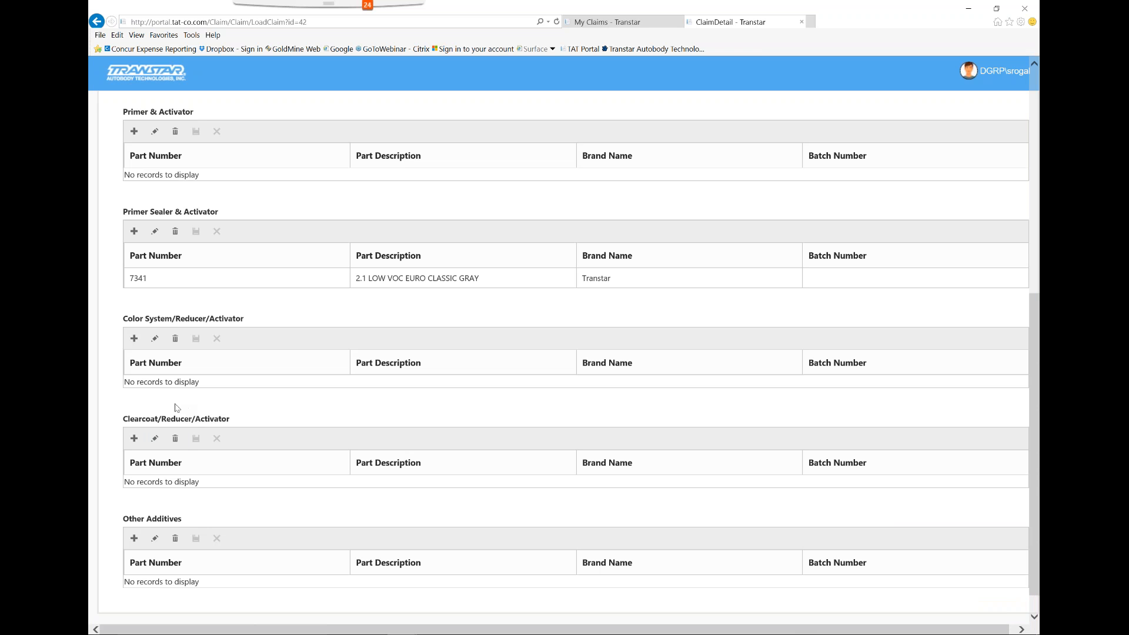
click(134, 339)
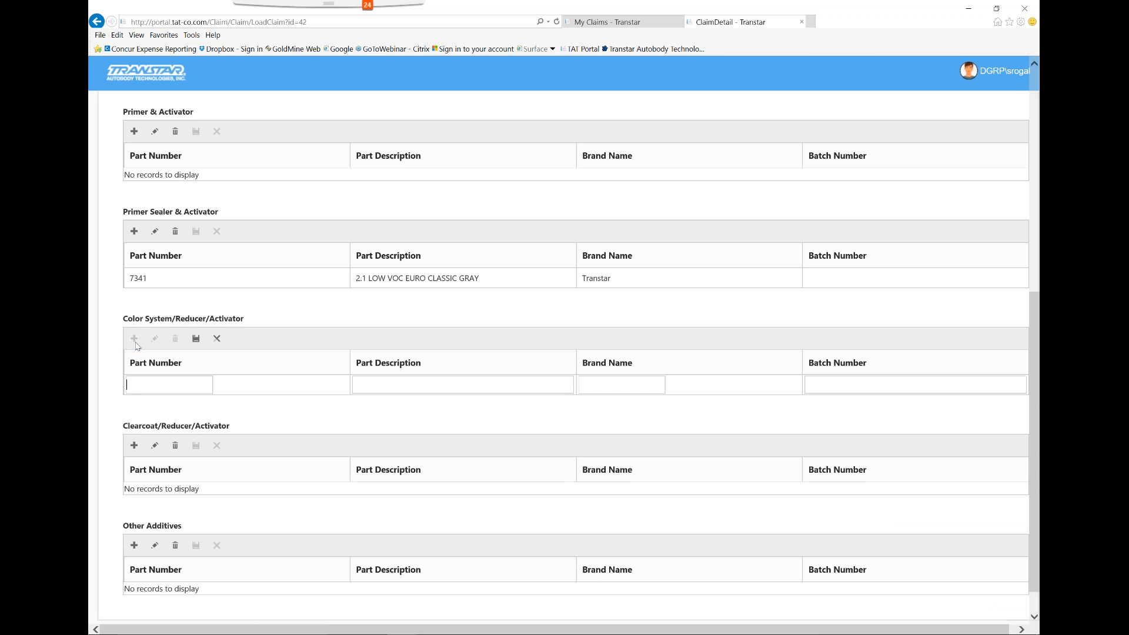
click(147, 387)
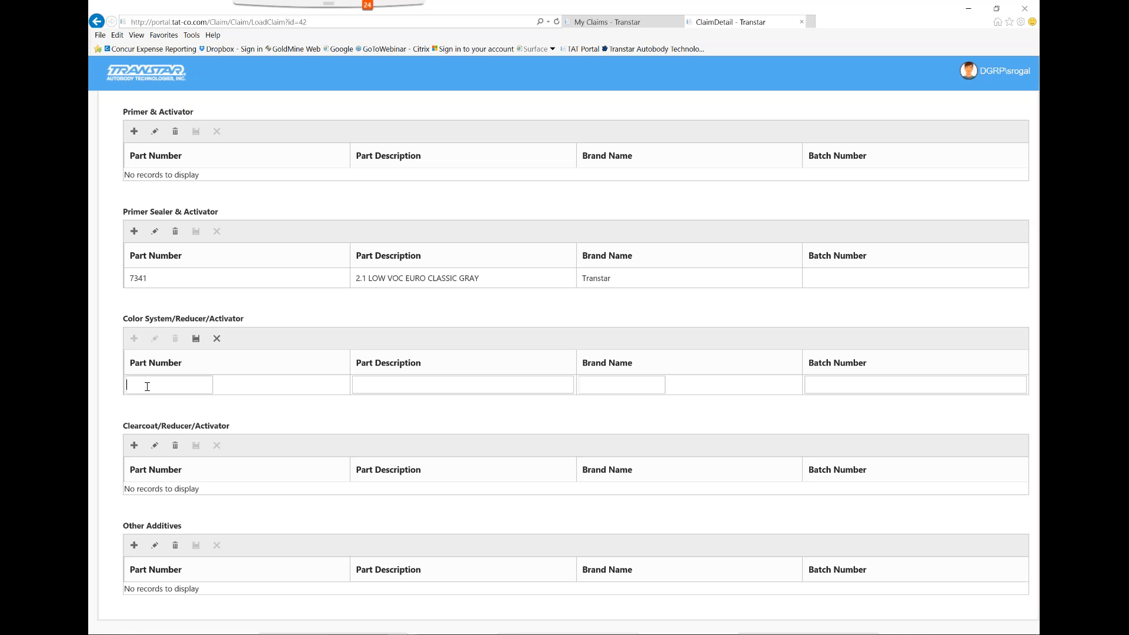
text(HS)
text(Nomix)
text( BAsecoat)
text(Transtar)
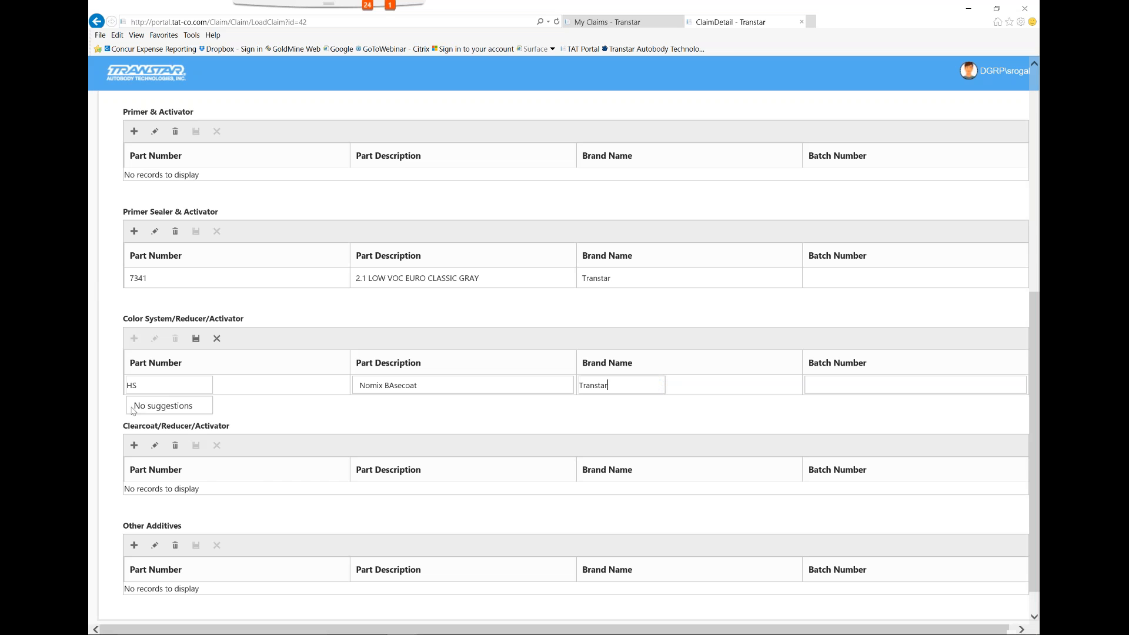
Correct the capitalization of the HS row's description to Nomix Basecoat and save the row
click(398, 385)
key(BackSpace)
text(a)
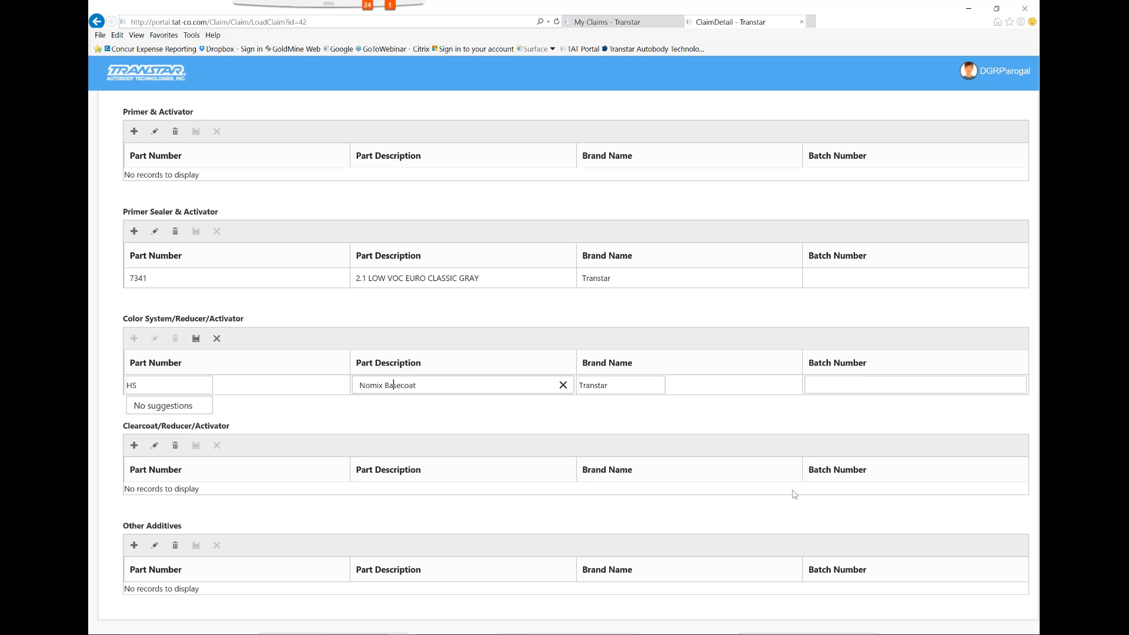
scroll(794, 494, down, 1)
scroll(825, 400, up, 8)
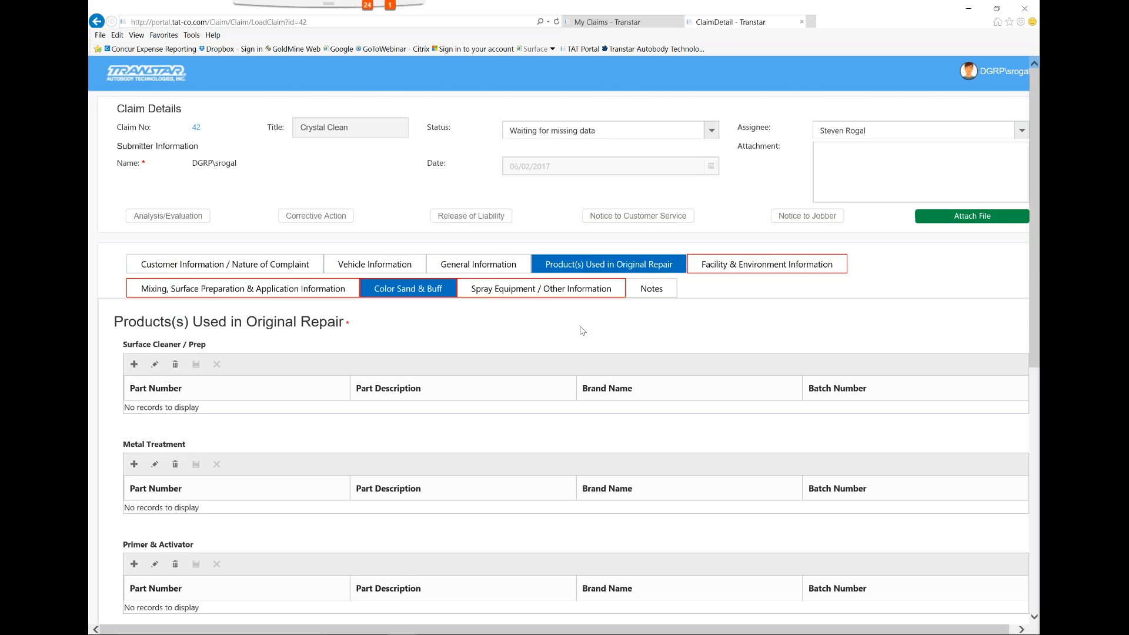
scroll(633, 340, down, 3)
scroll(634, 341, down, 5)
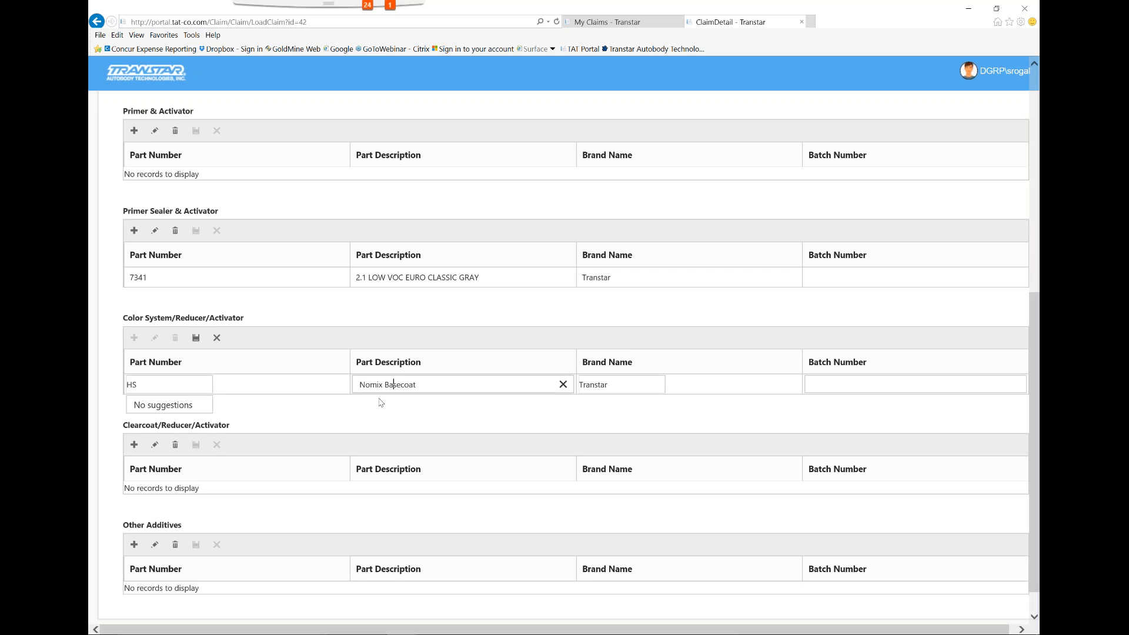
click(197, 338)
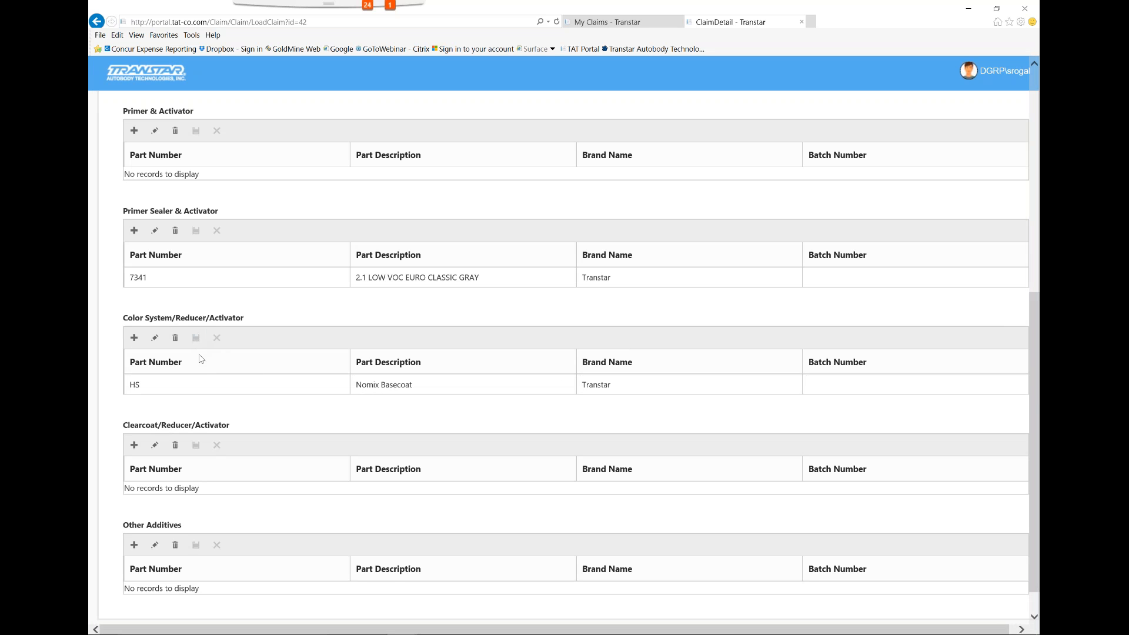
Add and save a second Color System/Reducer/Activator row with part number Envirobase, description Basecaot and brand PPG
click(133, 337)
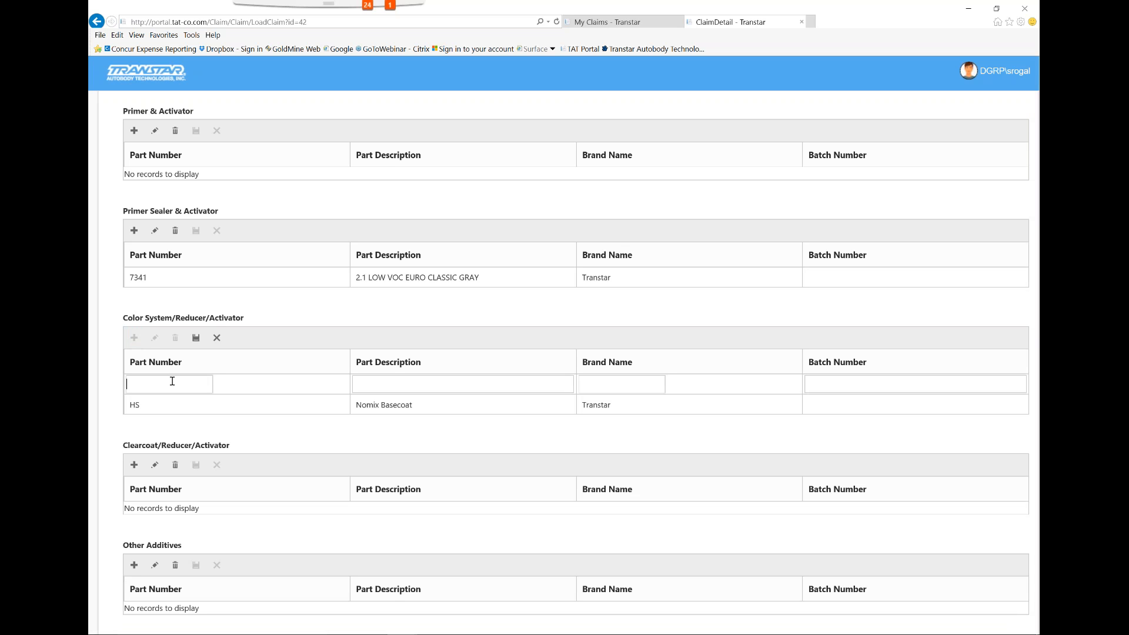
text(Envirobase)
key(Tab)
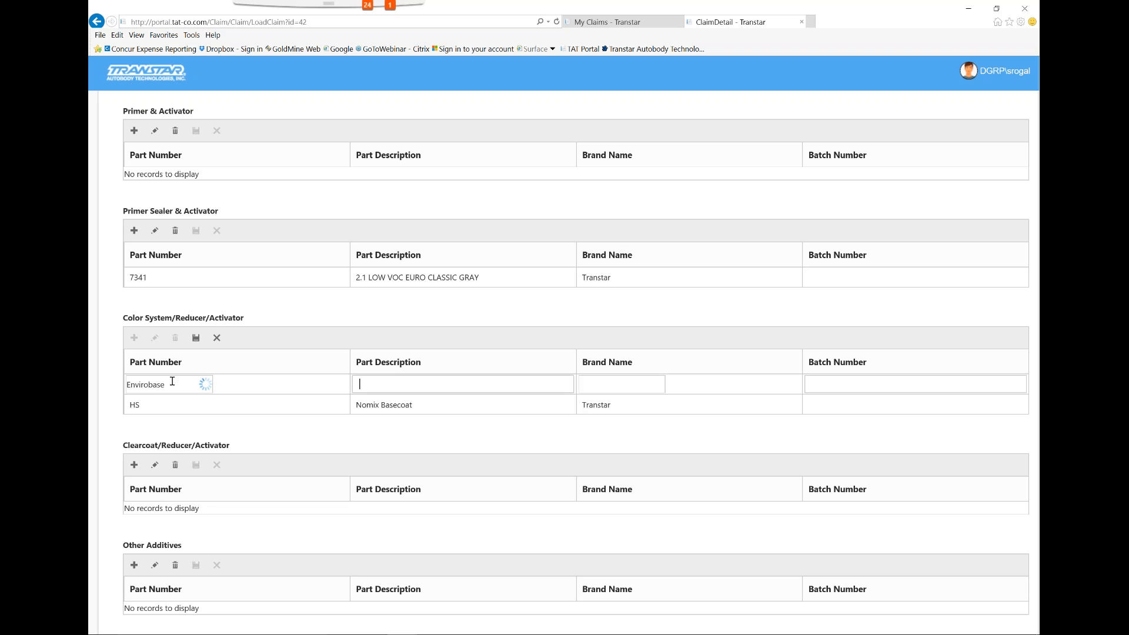
text(Base)
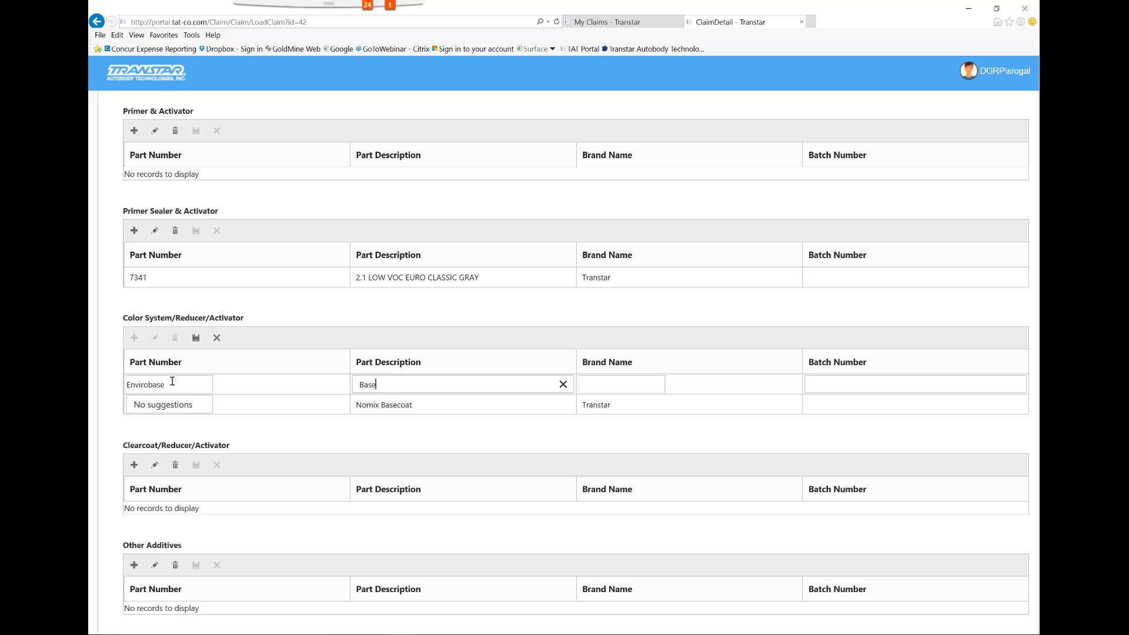
text(caot)
key(Tab)
text(PPG)
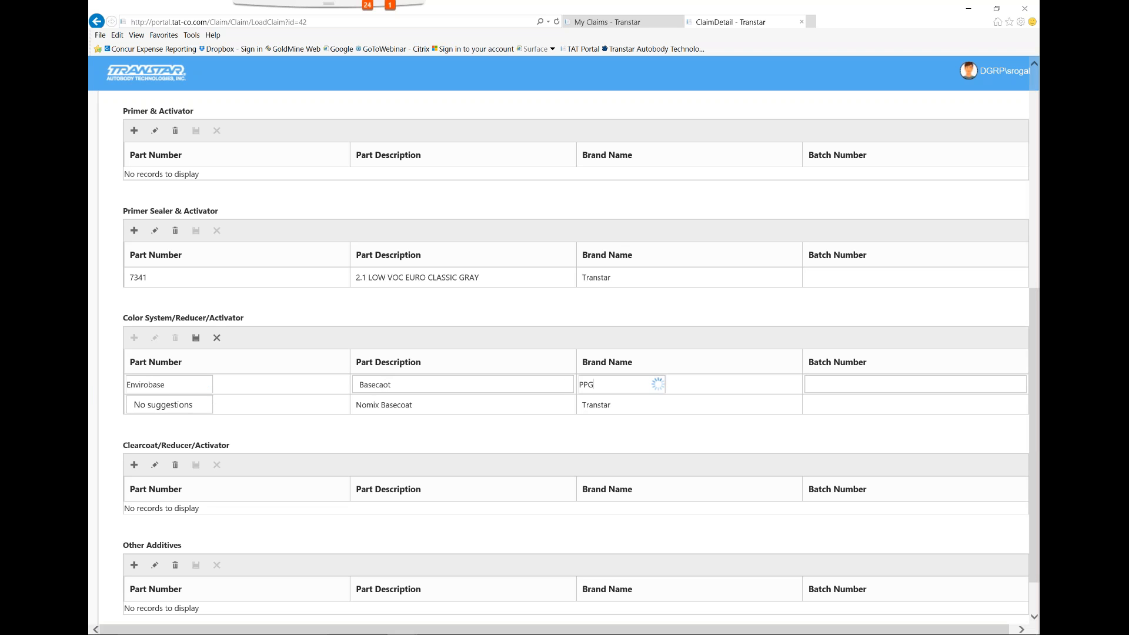
click(196, 337)
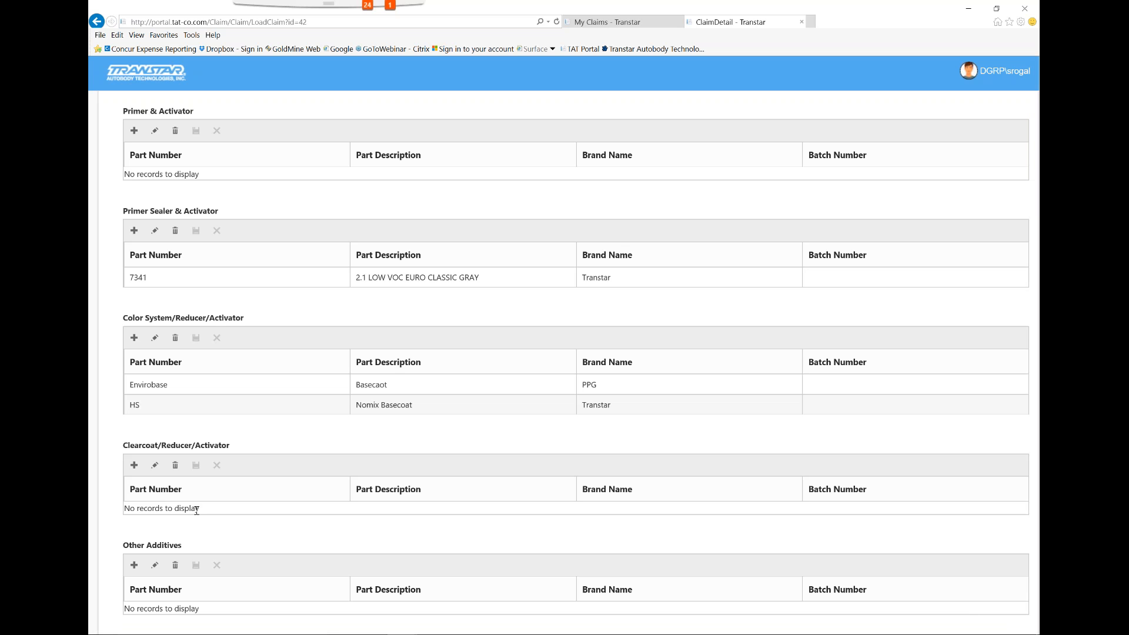
In Facility & Environment Information, set the booth type to Cross Draft and the booth air movement to Good
scroll(427, 459, up, 7)
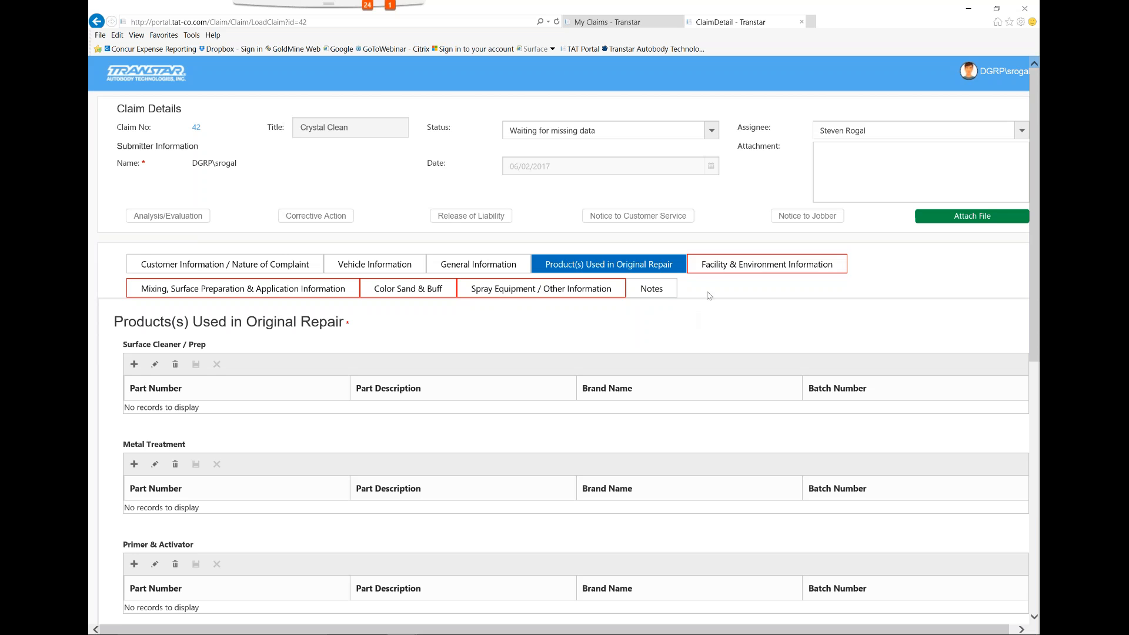
click(720, 270)
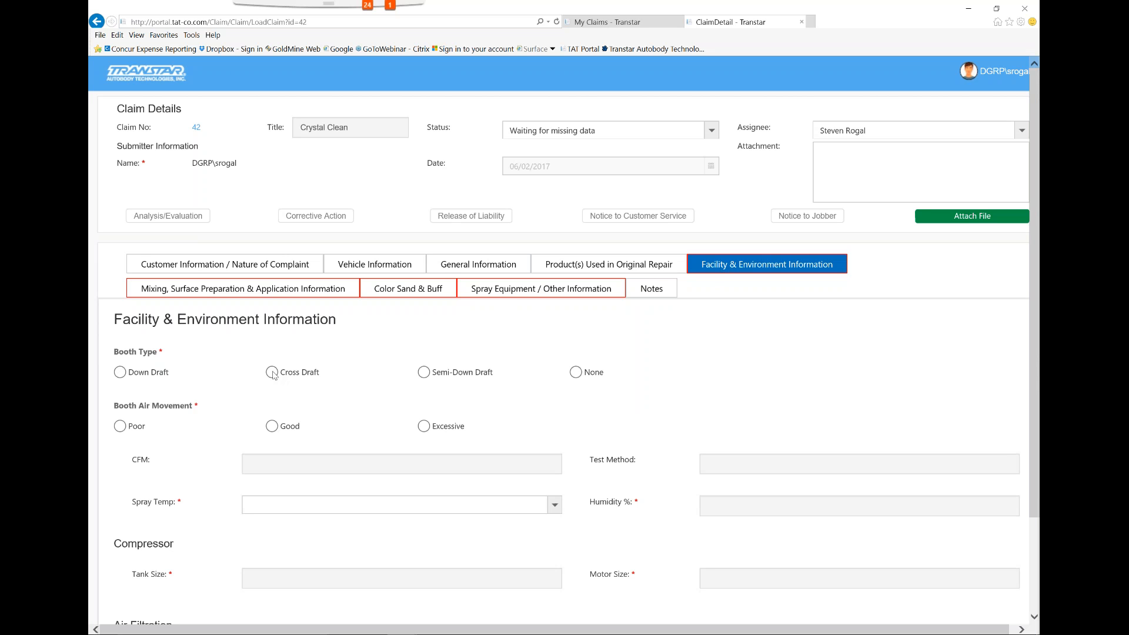
click(271, 374)
click(273, 428)
Set the spray temperature to 23.9 C° / 75.0 F° and the humidity to 25 %
scroll(653, 476, down, 3)
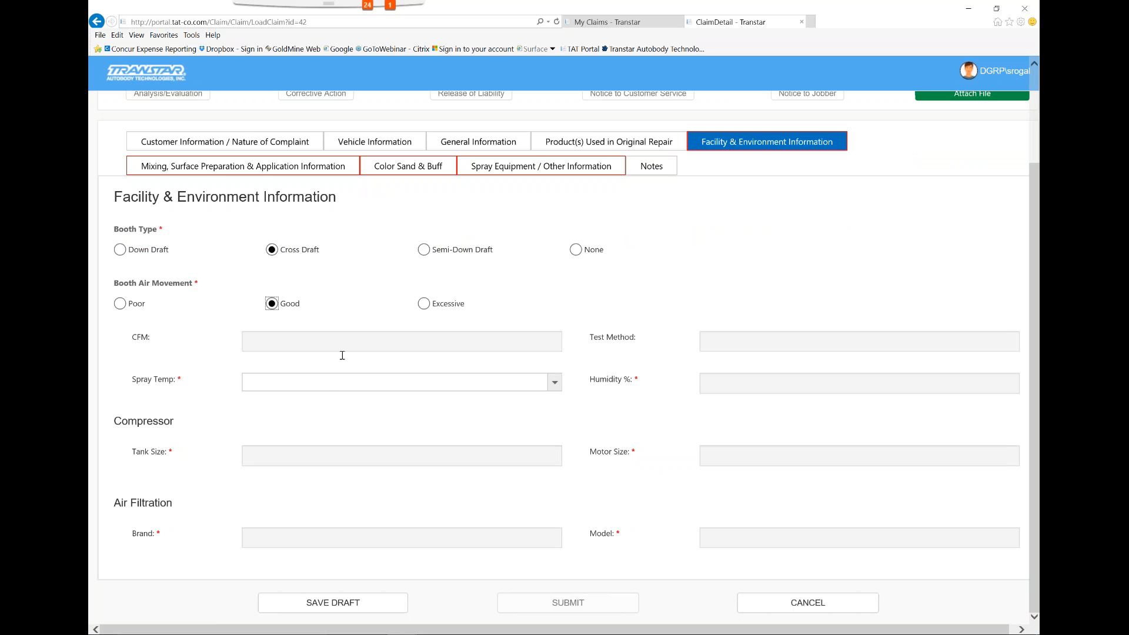
click(554, 383)
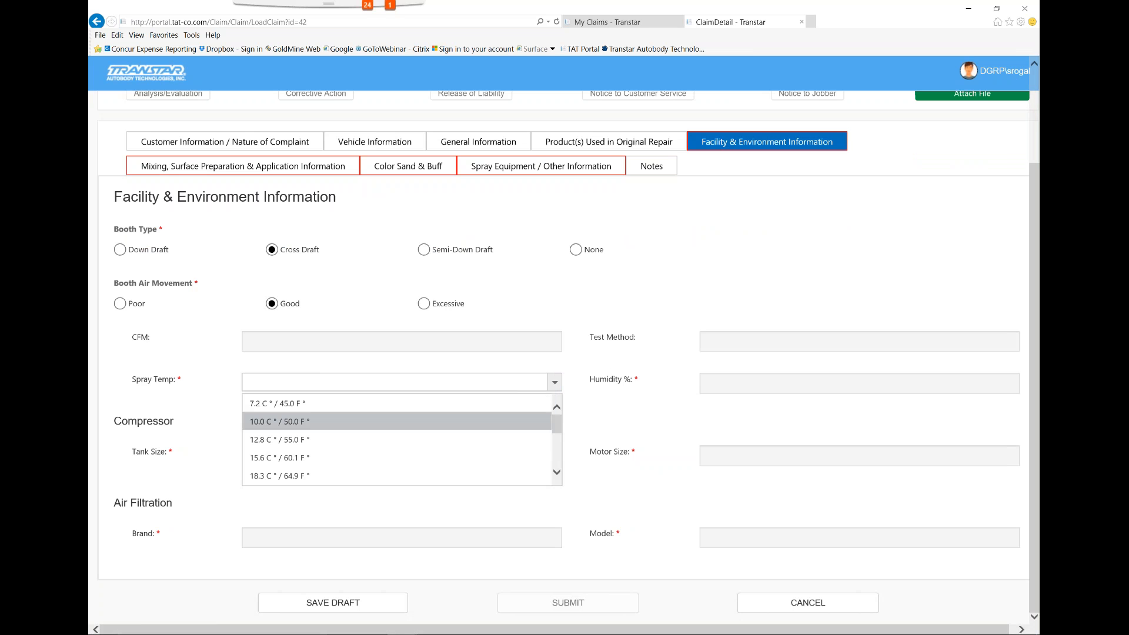
scroll(357, 465, down, 4)
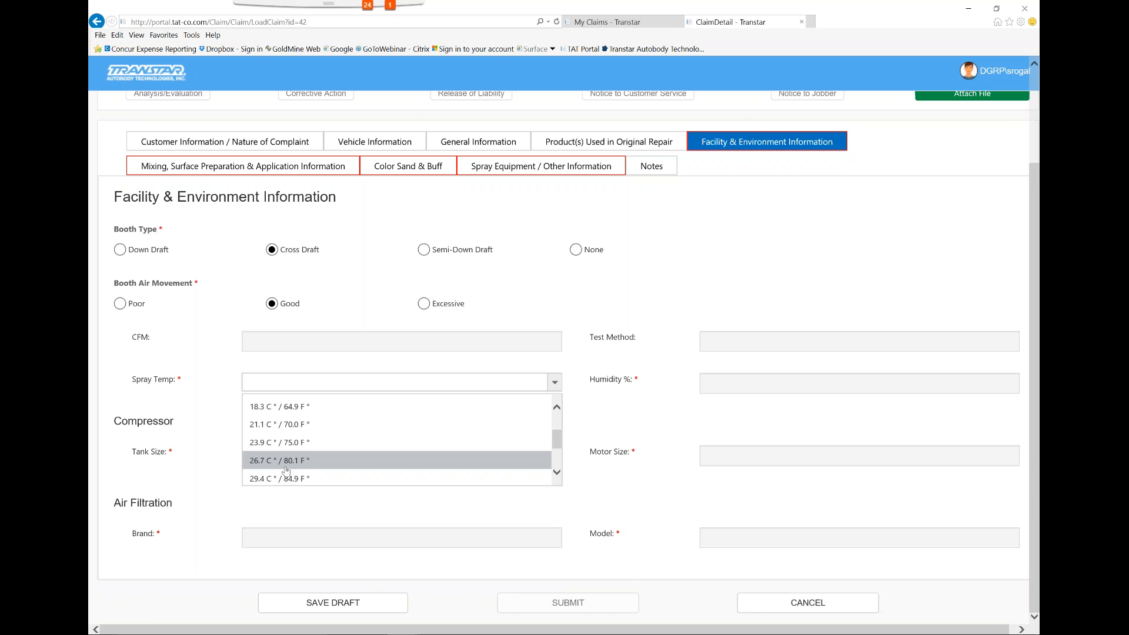
click(296, 442)
click(811, 384)
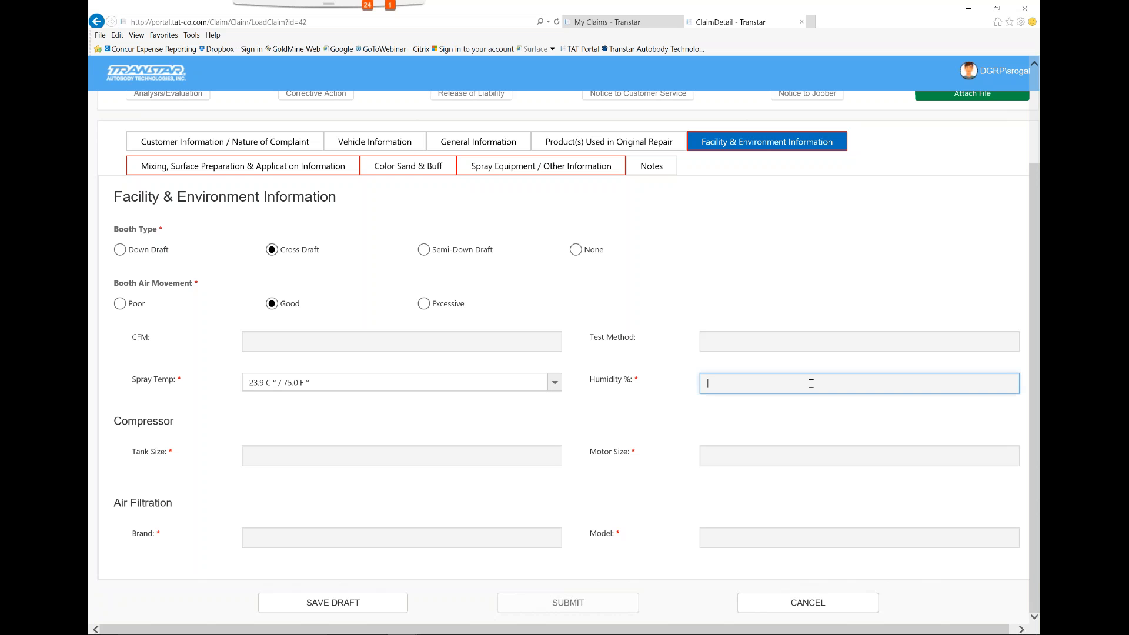
text(25)
Enter a compressor tank size of 120 and a motor size of 11
click(536, 447)
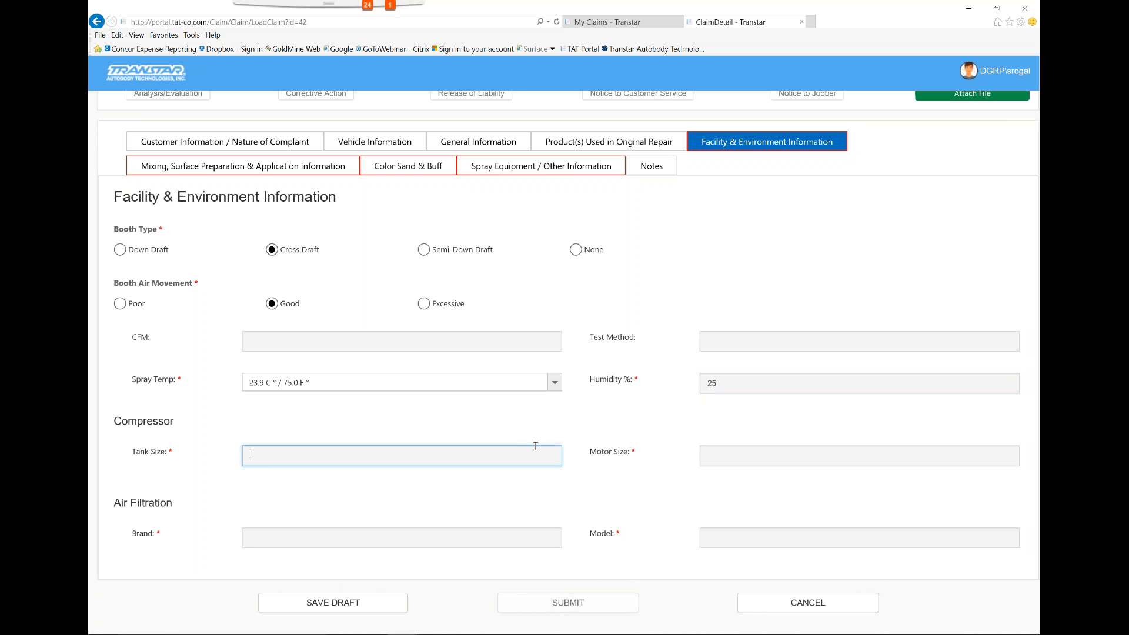
text(120)
click(729, 464)
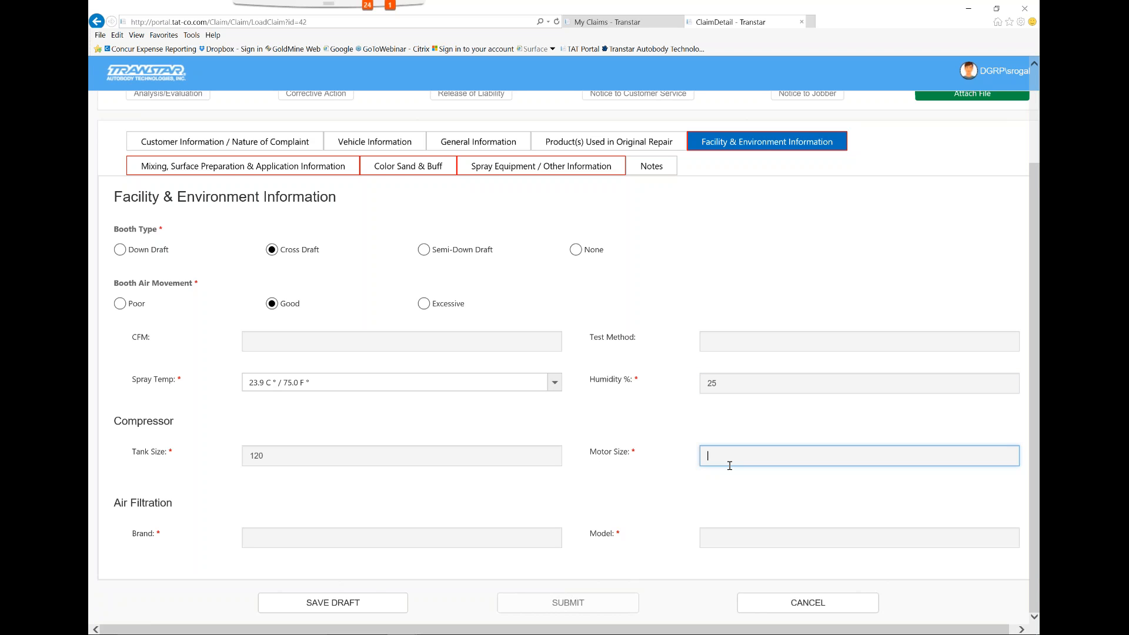
text(11)
Enter Devilbiss as the air filtration brand and CT30 as its model
click(531, 536)
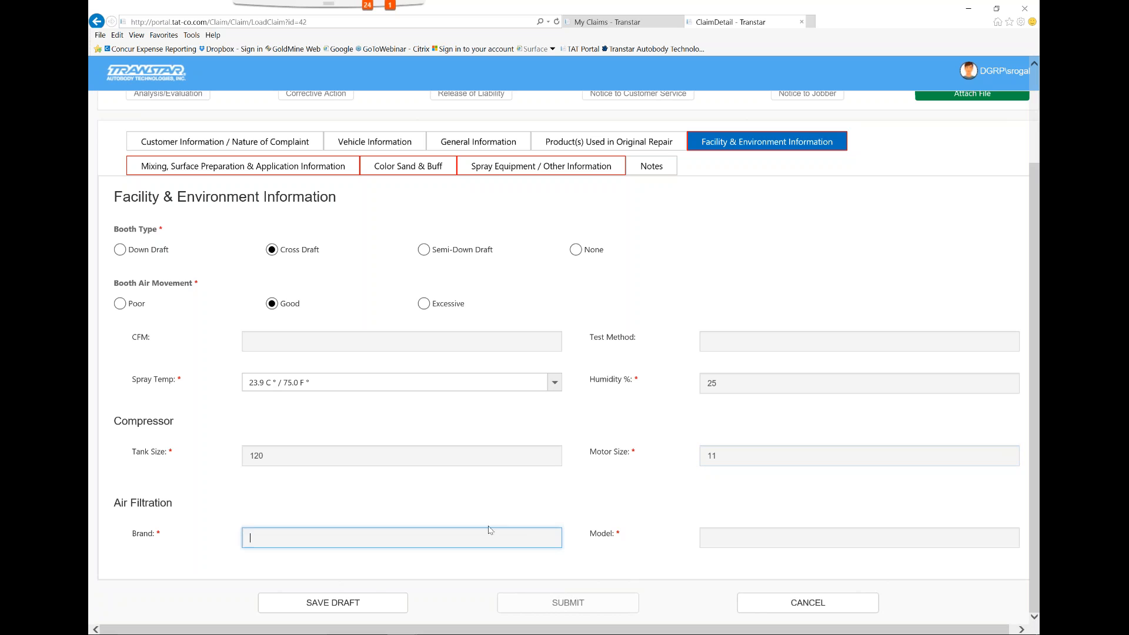
text(Devilbiss)
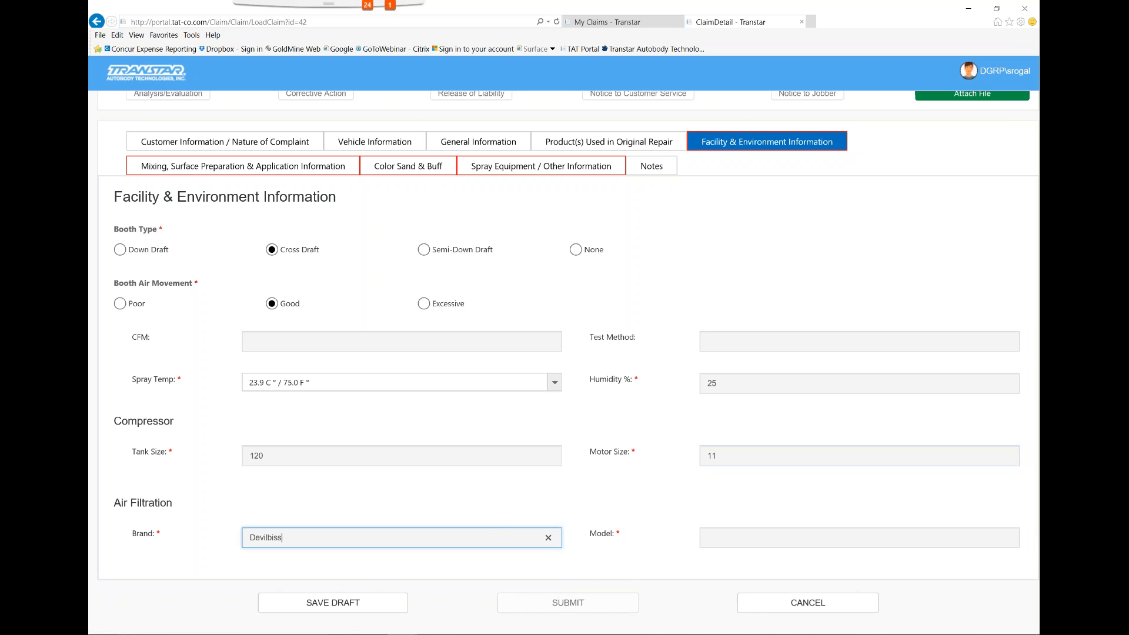
key(Tab)
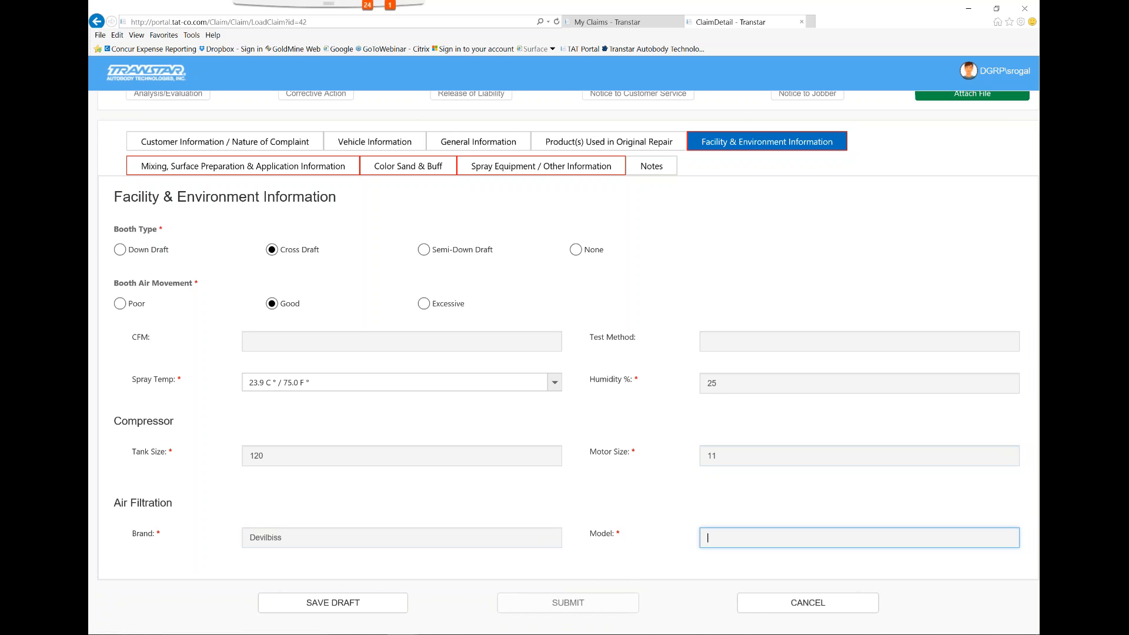
text(CT30)
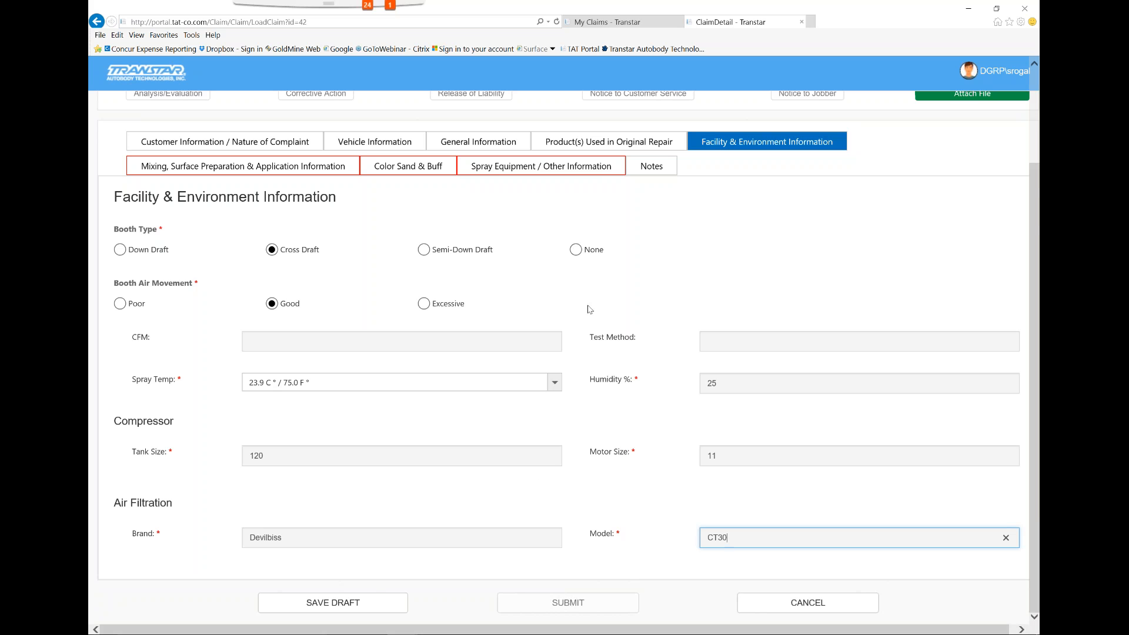
In Mixing, Surface Preparation & Application Information, mark Color System/Reducer/Activator as applied, with sanding grit n/a and Dry
click(301, 175)
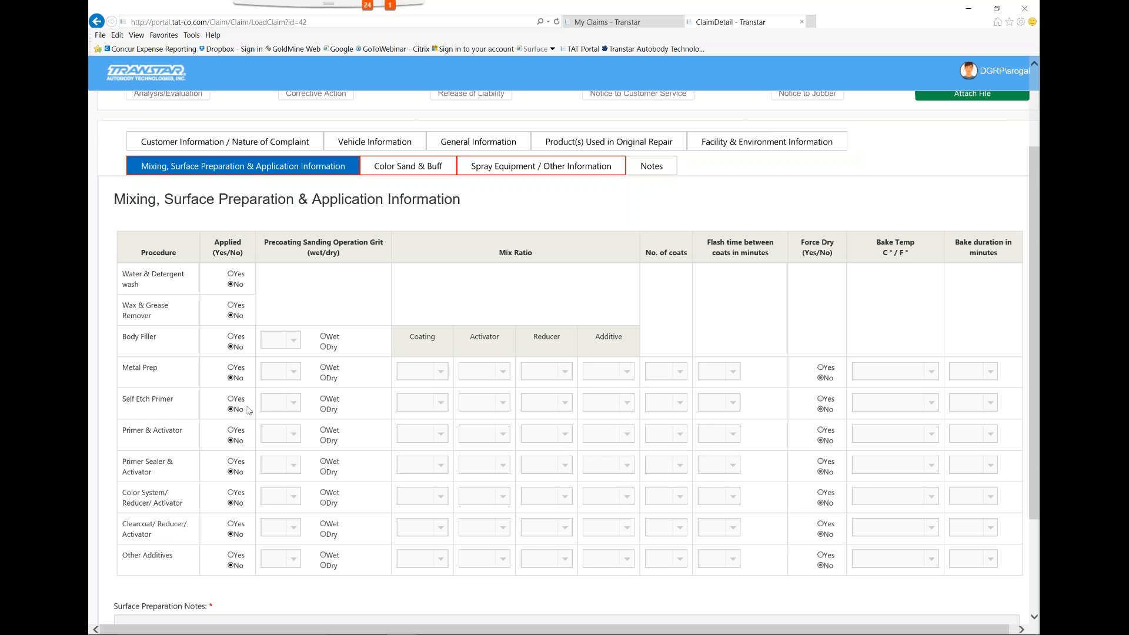
click(230, 493)
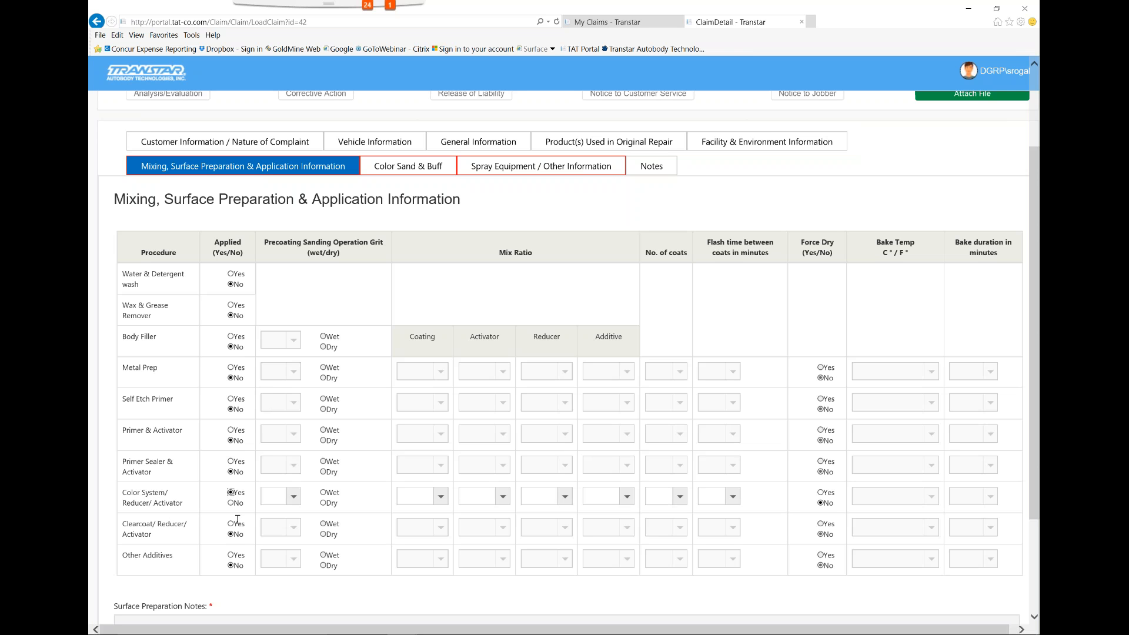
click(297, 497)
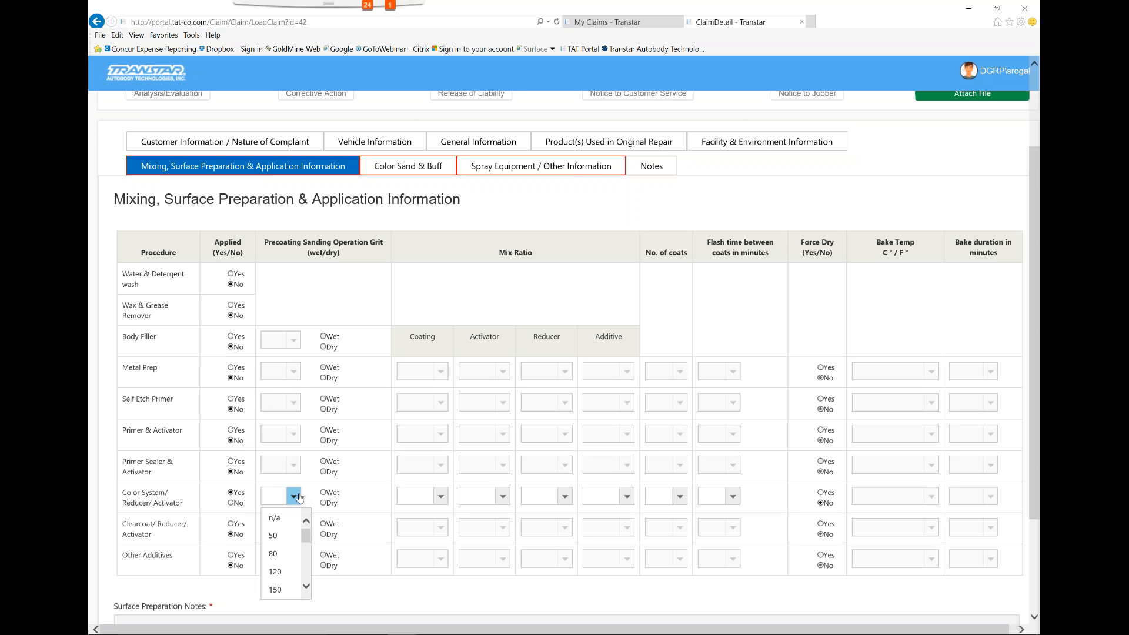
click(306, 586)
click(306, 587)
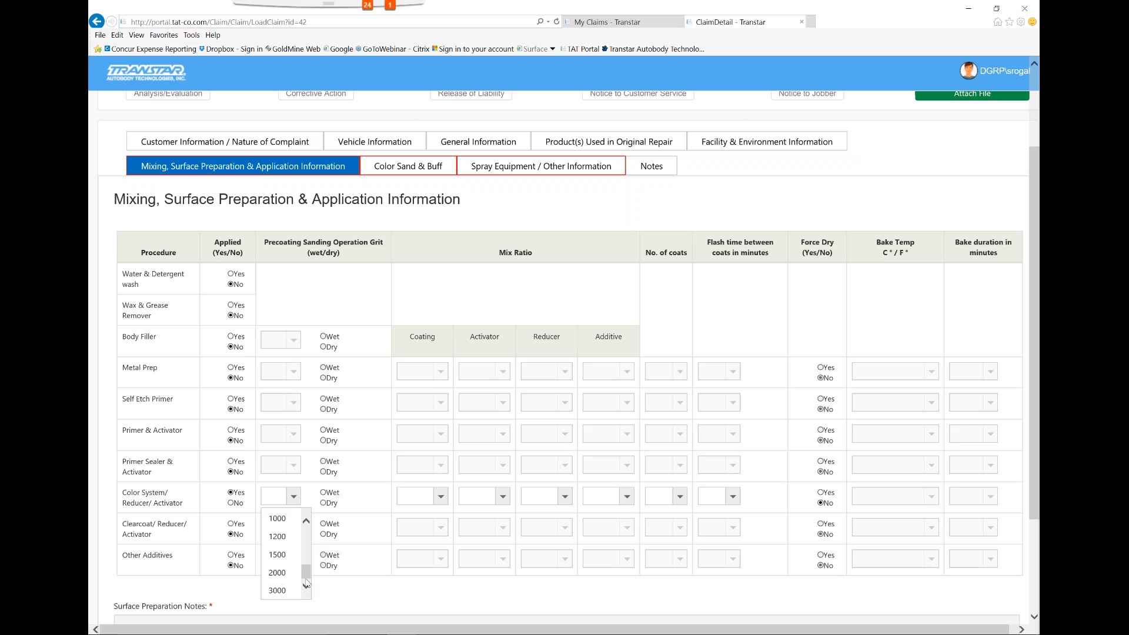
drag(306, 569, 282, 517)
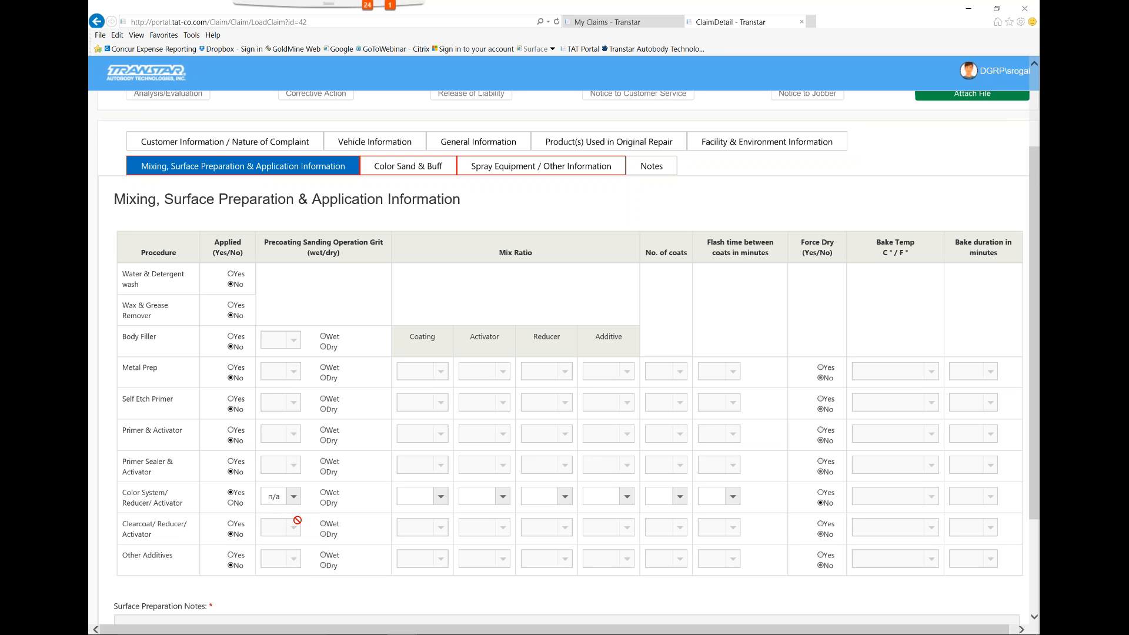
click(324, 504)
Set the Color System/Reducer/Activator mix ratio to 1 for the coating and 1.5 for the reducer
click(439, 502)
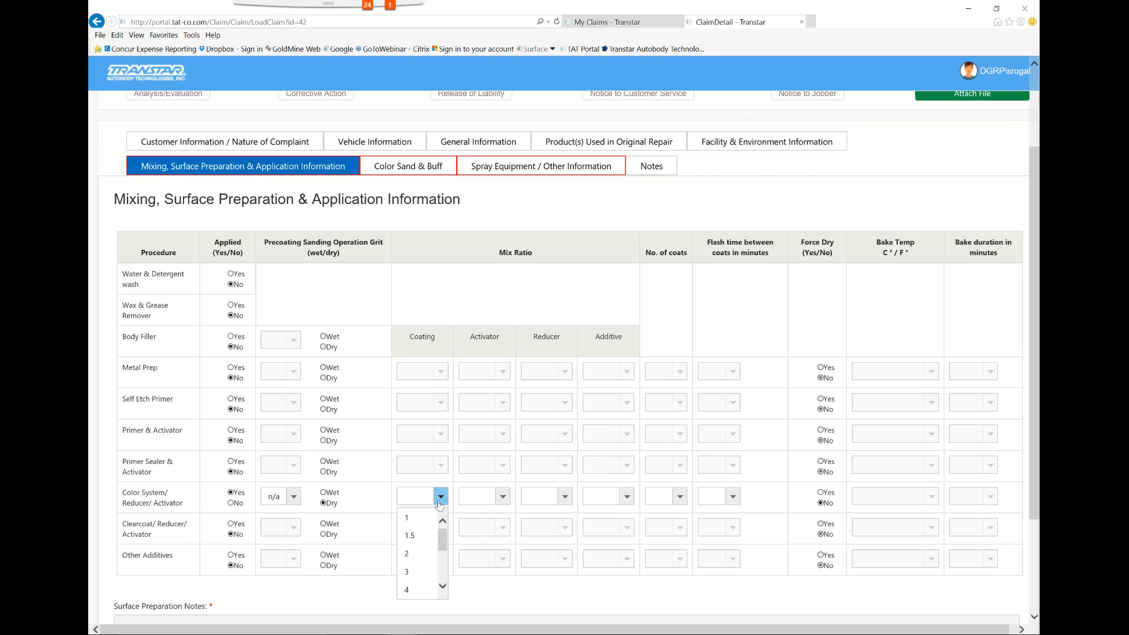
click(415, 518)
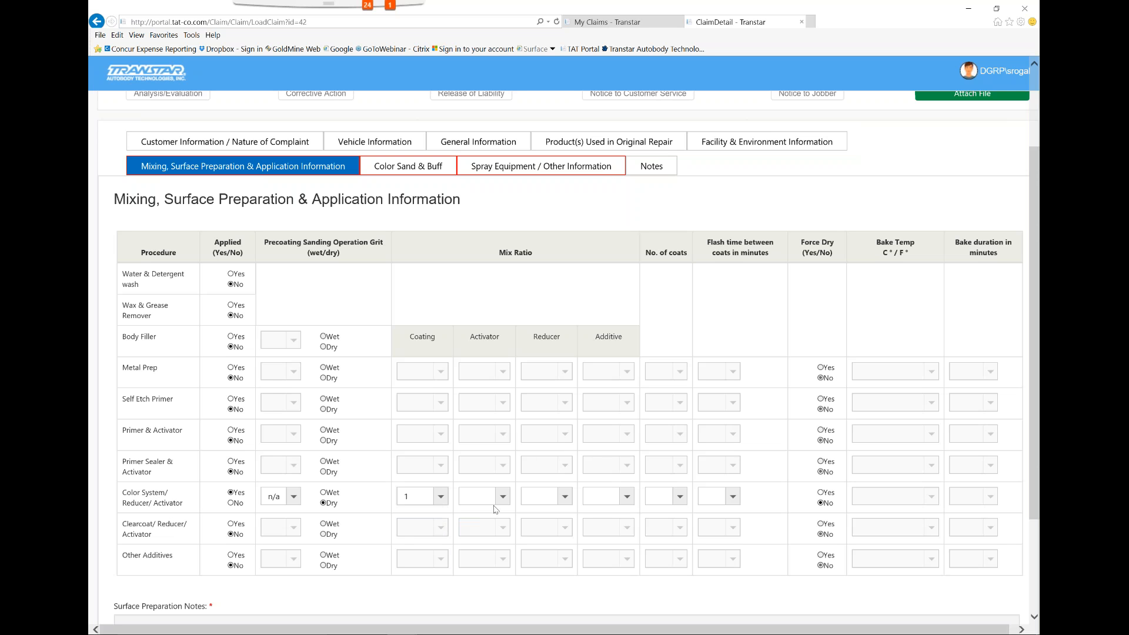
click(565, 497)
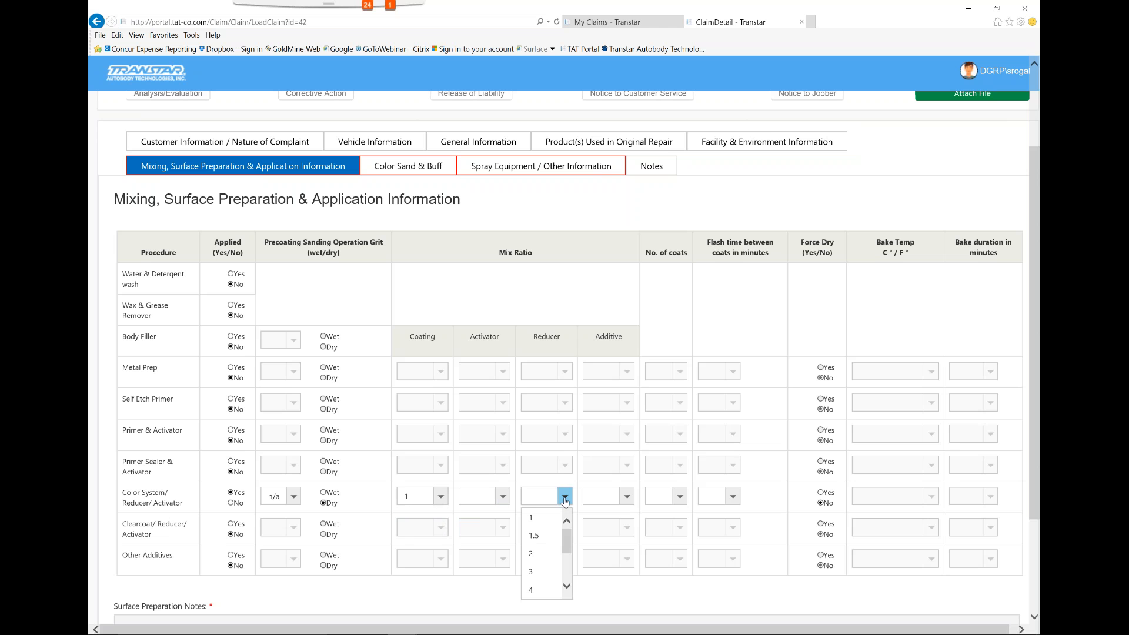
click(535, 535)
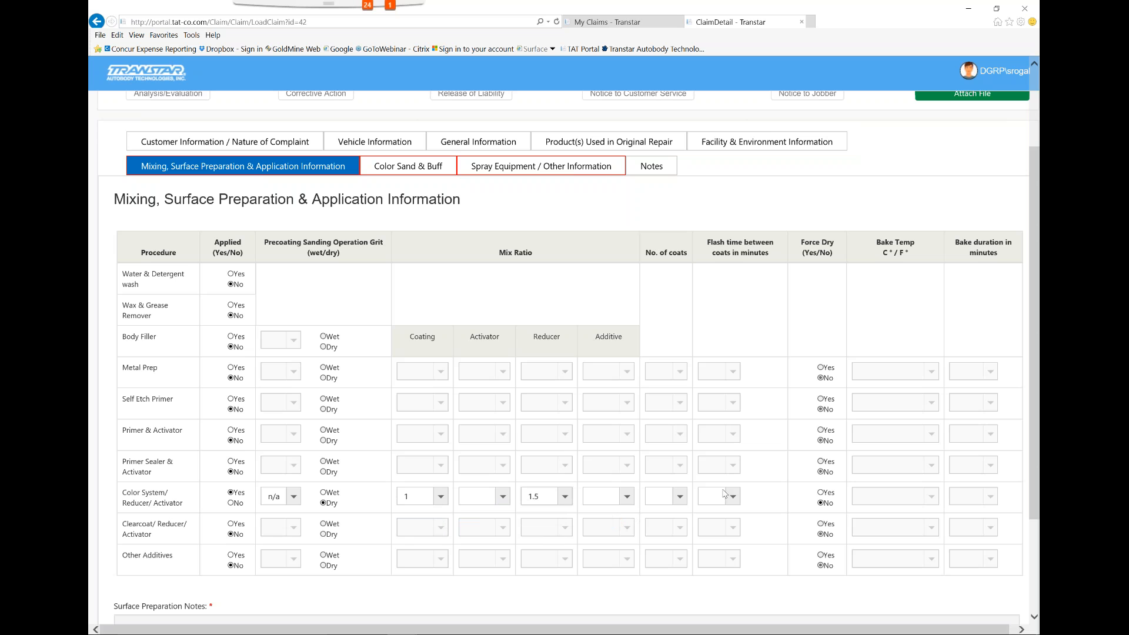
Set Color System/Reducer/Activator to 3 coats with a flash time of 5 minutes between coats
click(680, 497)
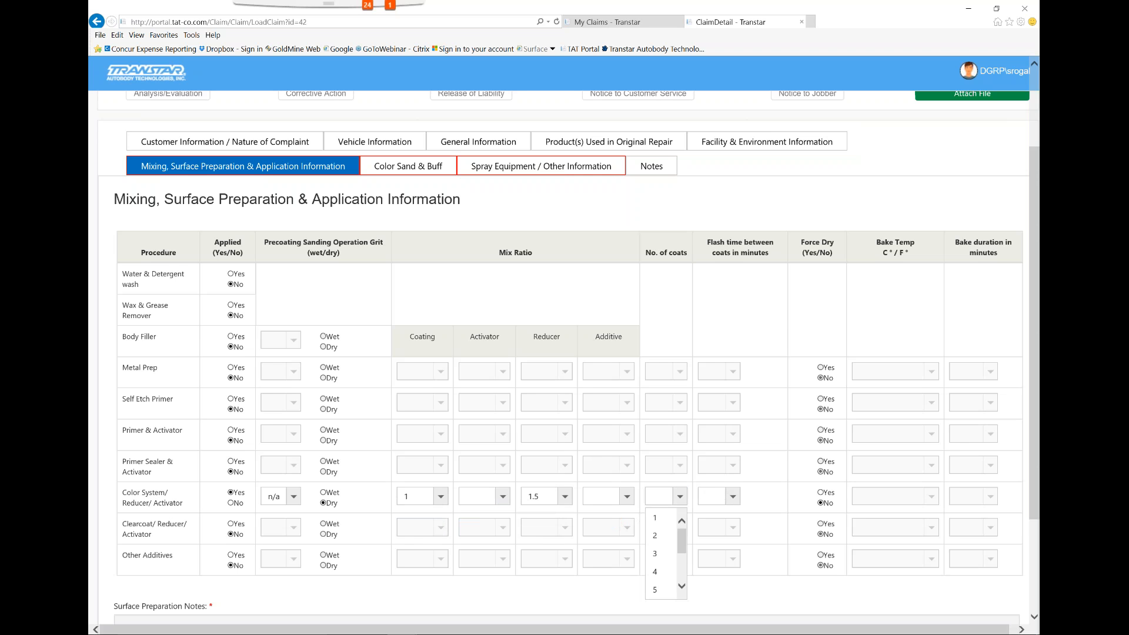
click(655, 553)
click(733, 497)
click(717, 543)
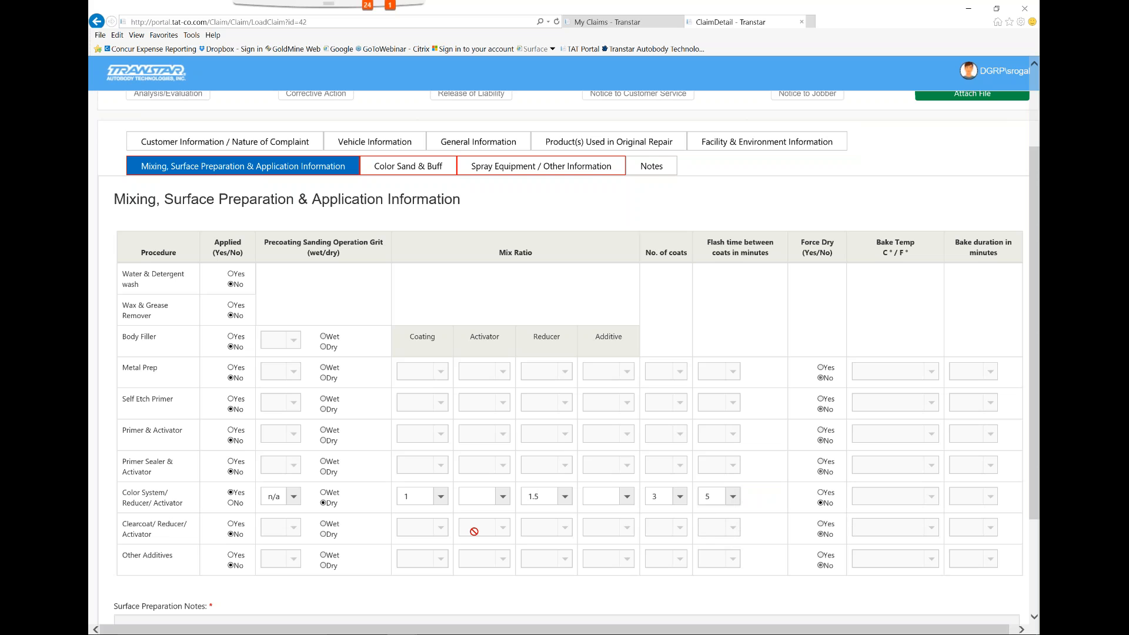
Enter "test" as the Surface Preparation Notes
scroll(420, 535, down, 1)
scroll(420, 535, down, 3)
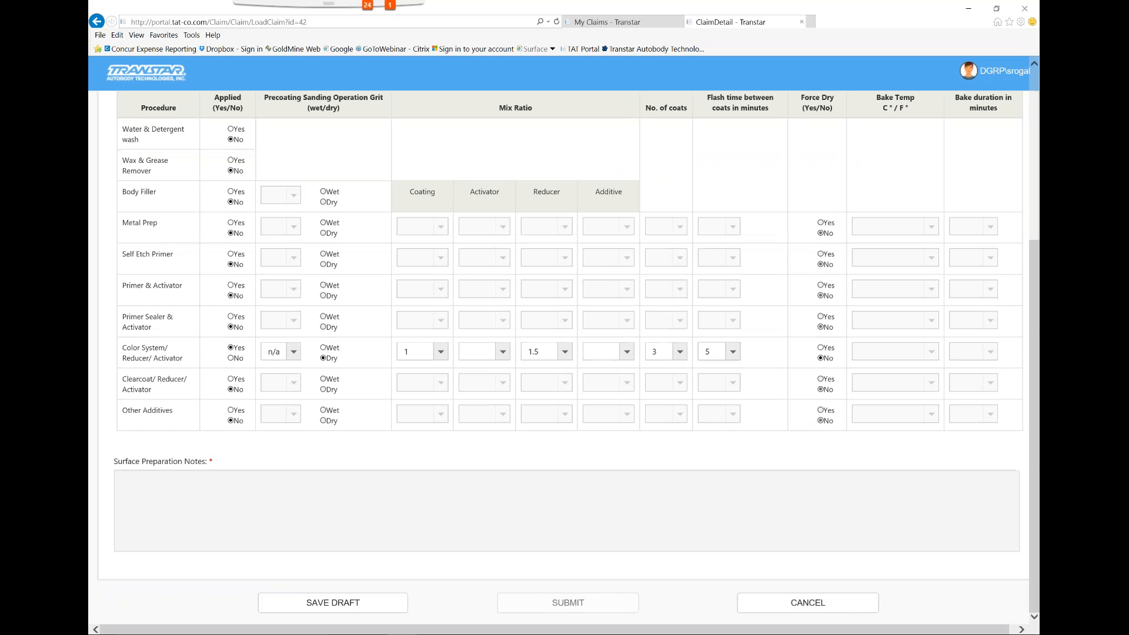
click(250, 500)
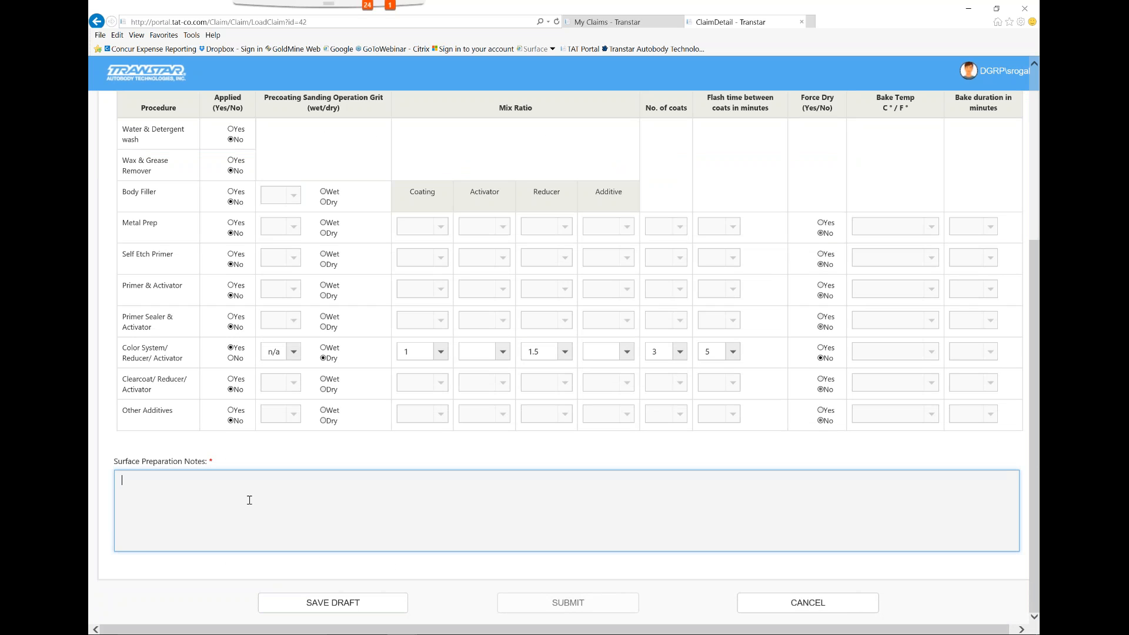
text(test)
Fill in Color Sand & Buff with n/a for paper grits and polish brand/product, and N/A for method and polish pad
scroll(268, 508, up, 5)
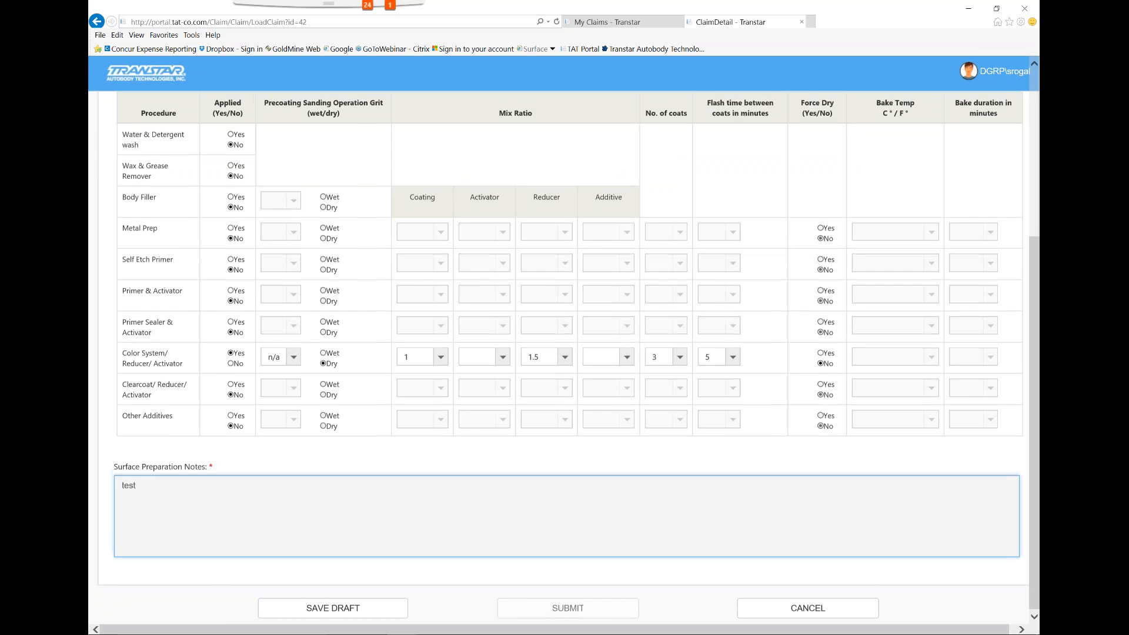
click(431, 302)
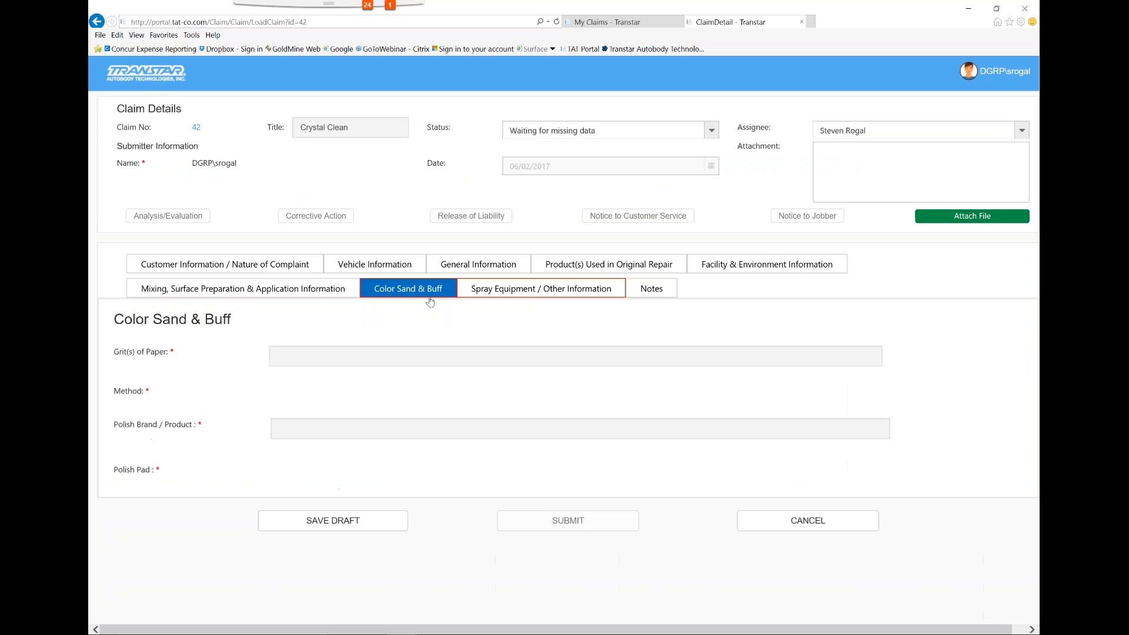
click(351, 355)
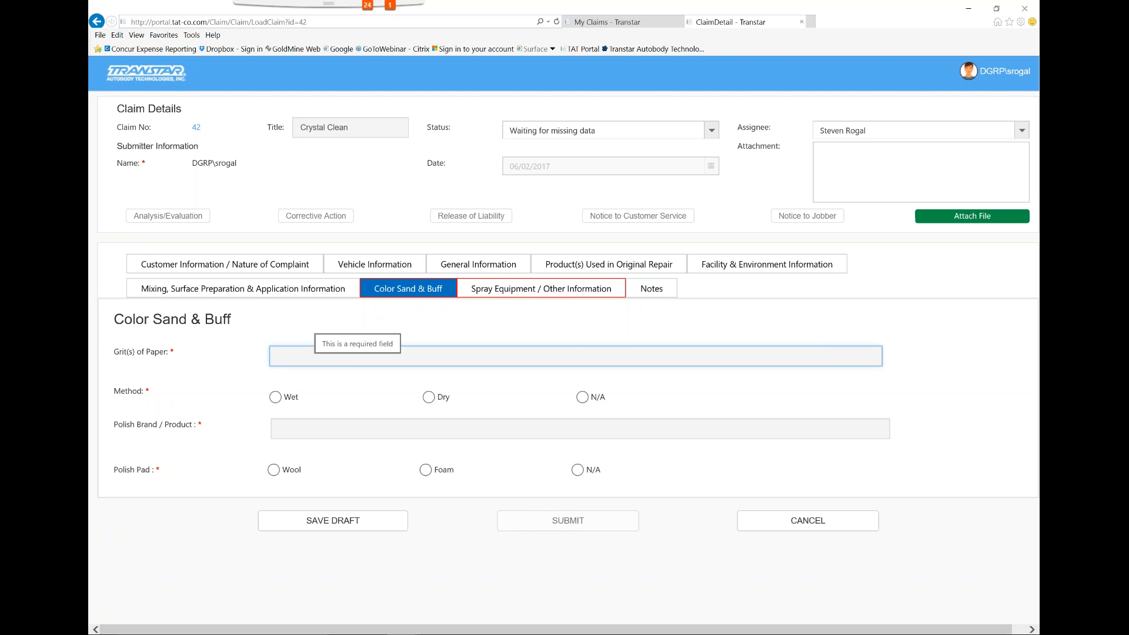
text(n/a)
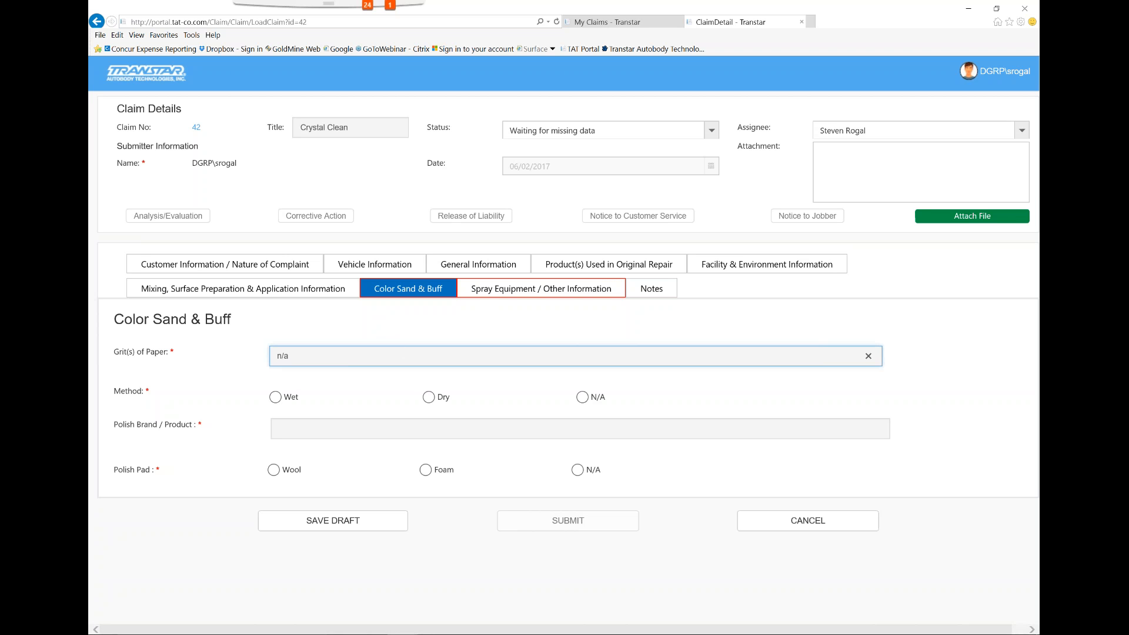
click(582, 397)
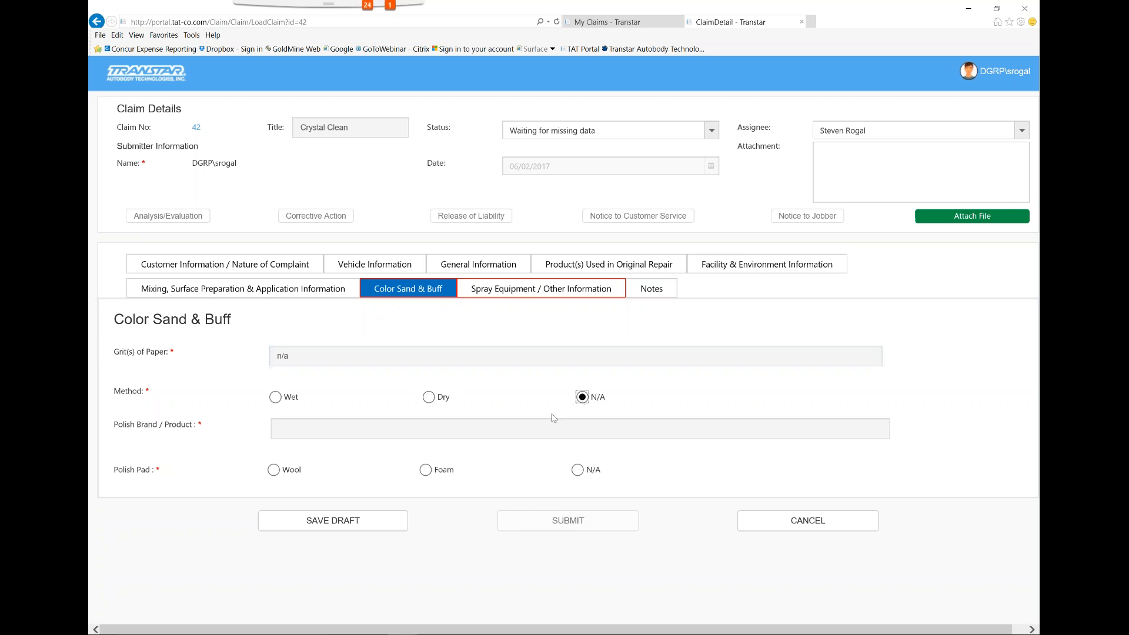
click(545, 425)
text(n/a)
click(577, 469)
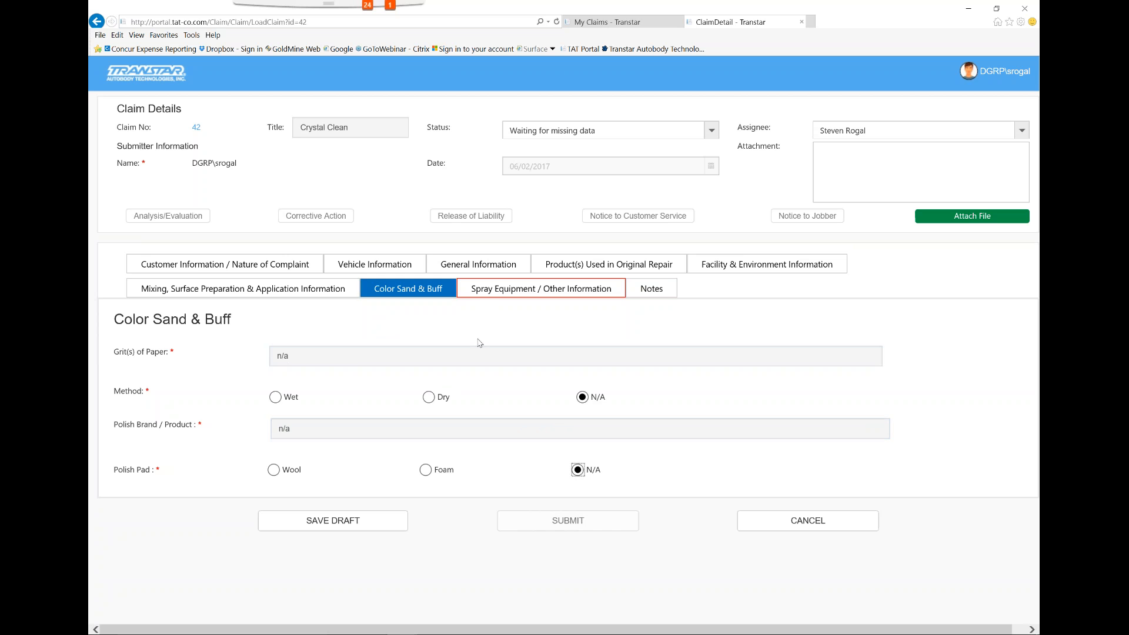
In Spray Equipment / Other Information, enter the color spray gun as make sata, model 3000 and needle/nozzle size 1.3
click(504, 297)
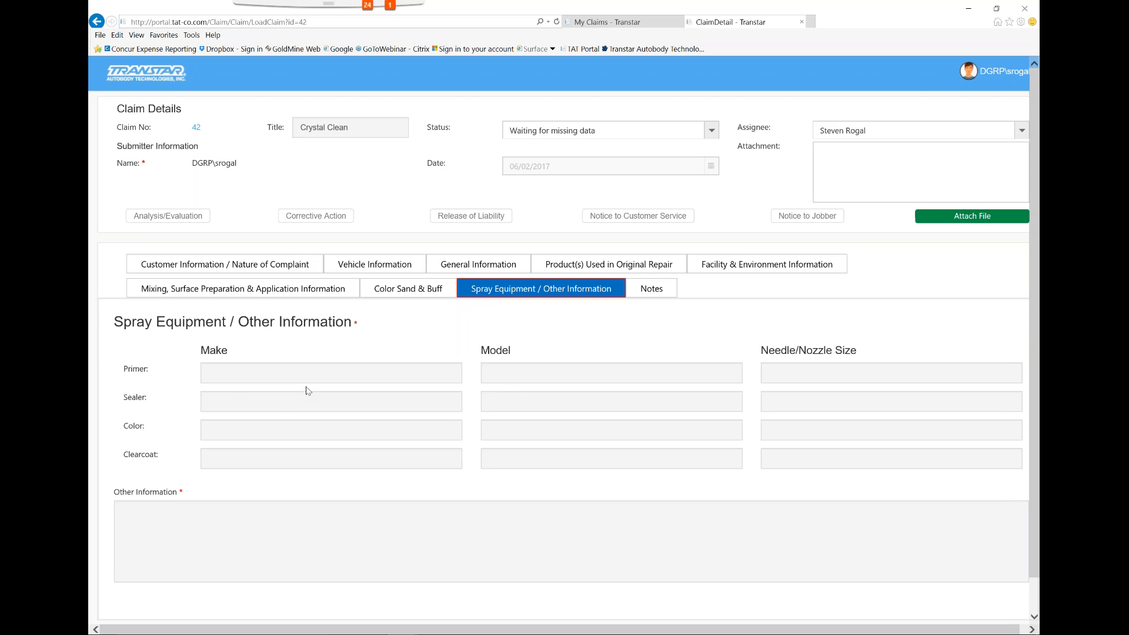
click(257, 436)
text(sata)
key(Tab)
text(3000)
key(Tab)
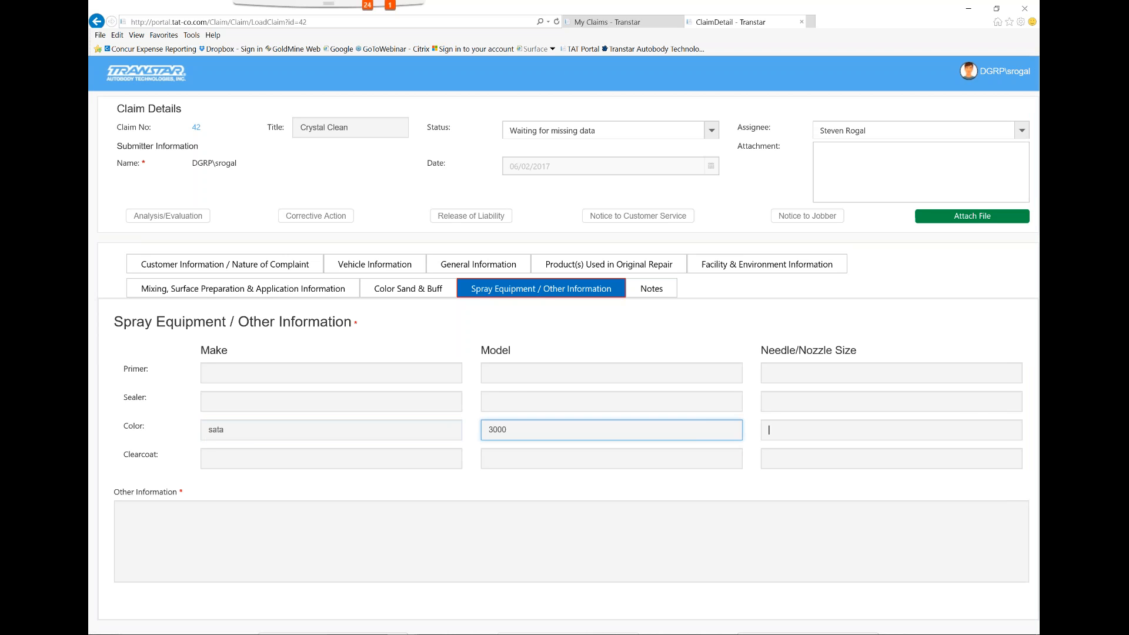
text(1.3)
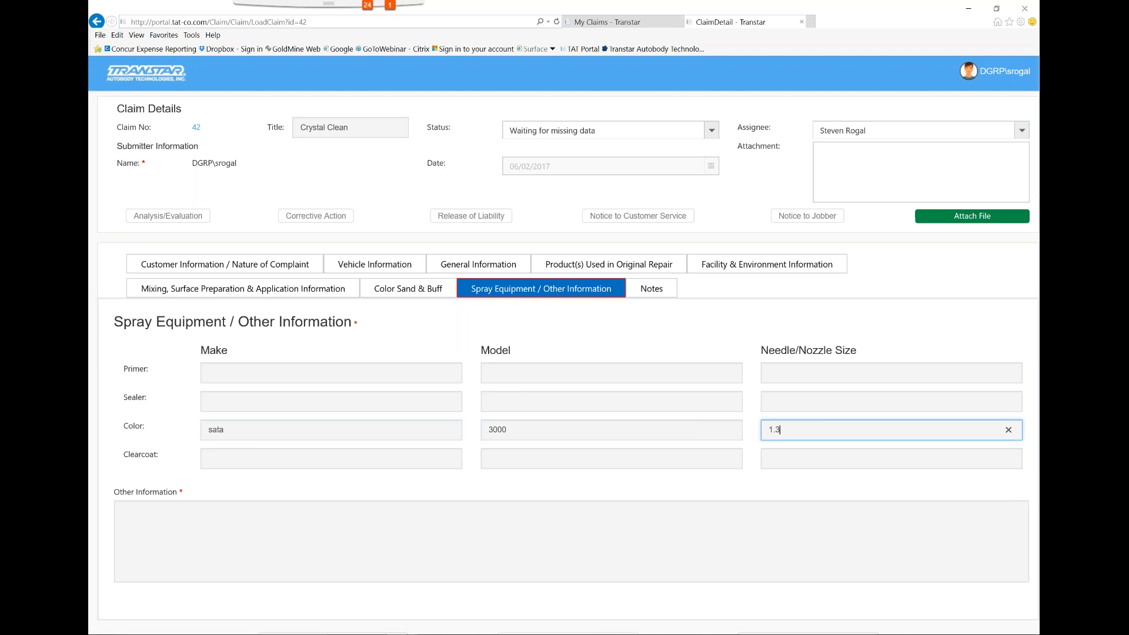
Enter "test" as the Other Information for the spray equipment section
click(178, 504)
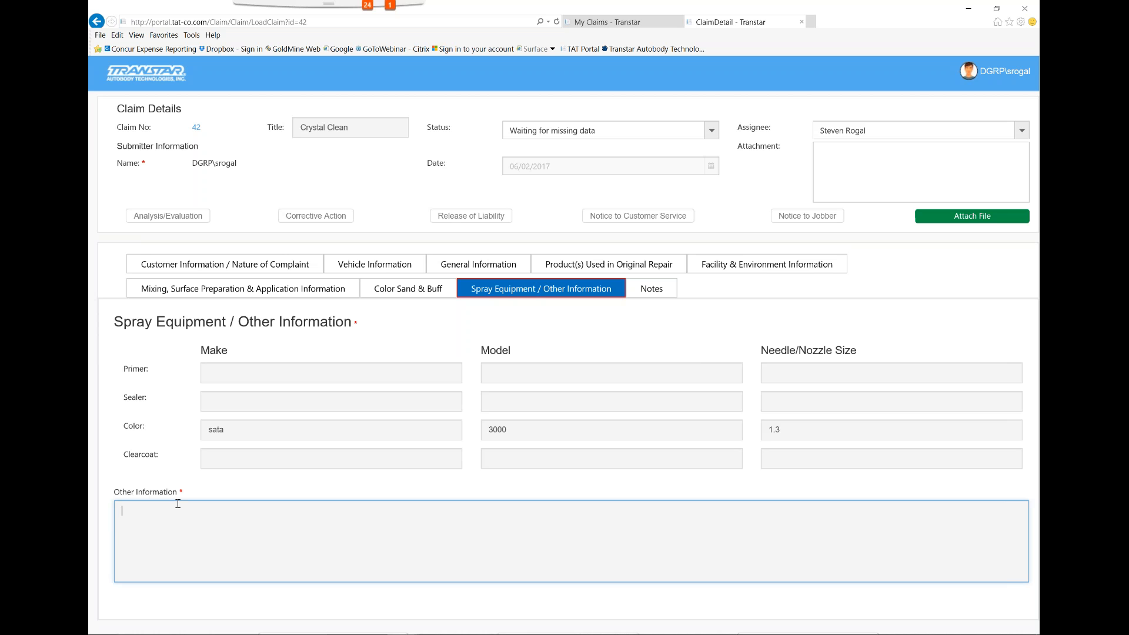
text(test)
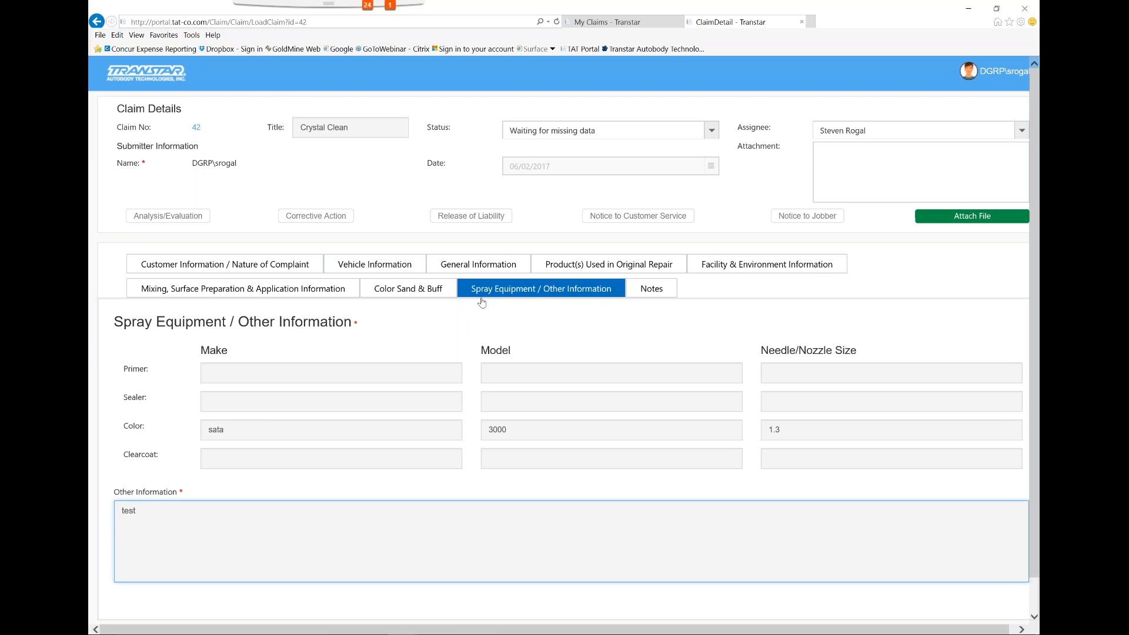
scroll(481, 303, down, 1)
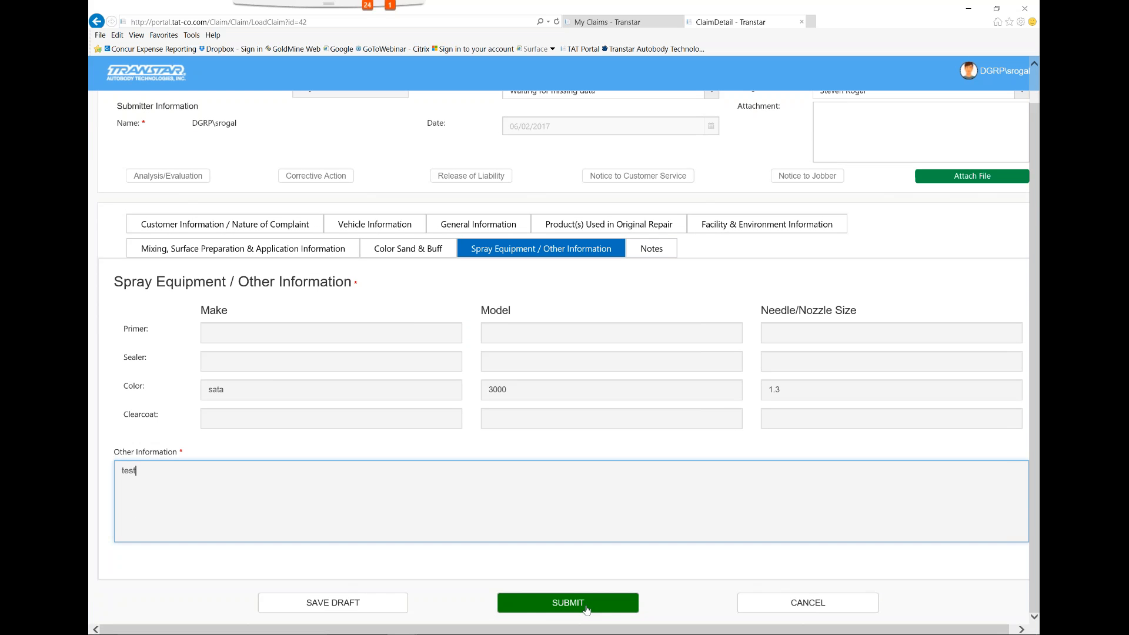
Check the claim's Notes section, return to Spray Equipment / Other Information and submit the claim
click(653, 252)
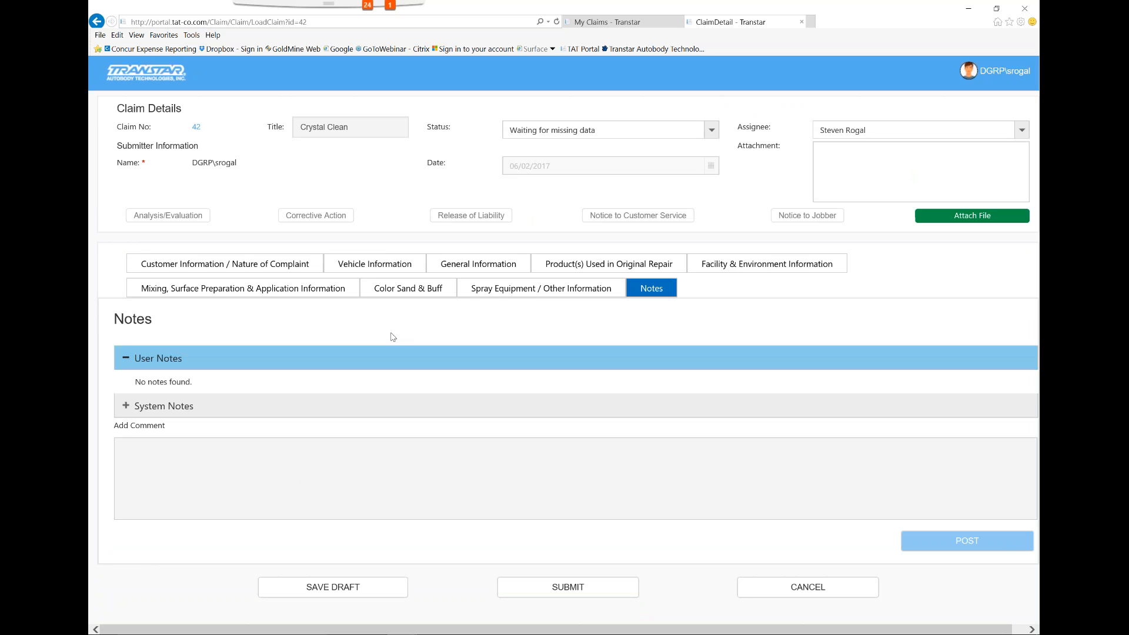
click(504, 296)
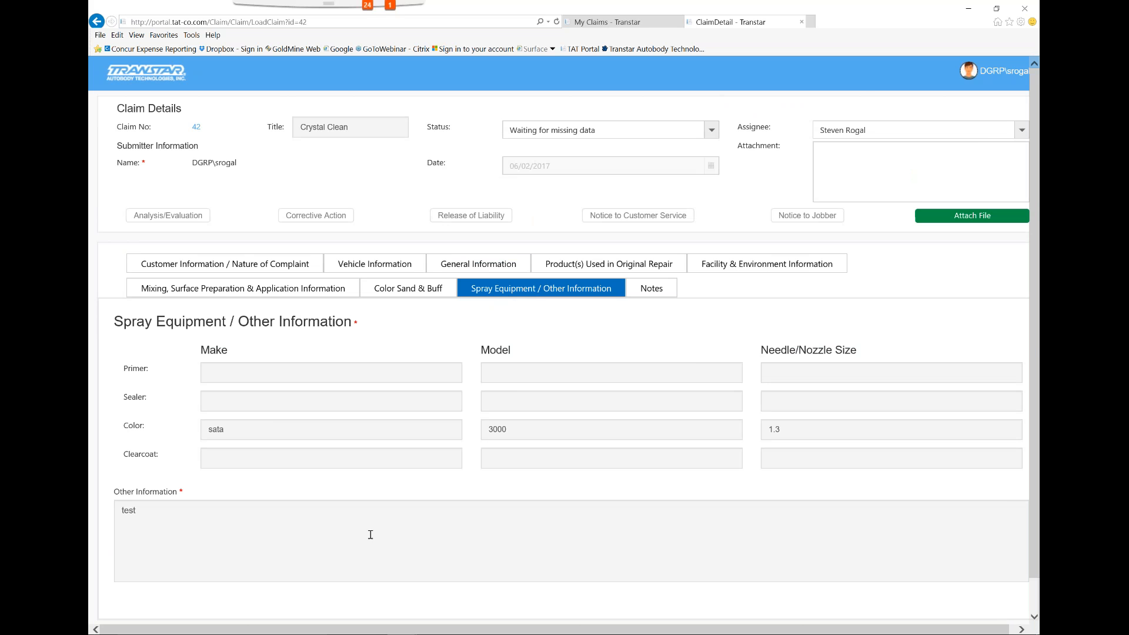
scroll(488, 462, down, 2)
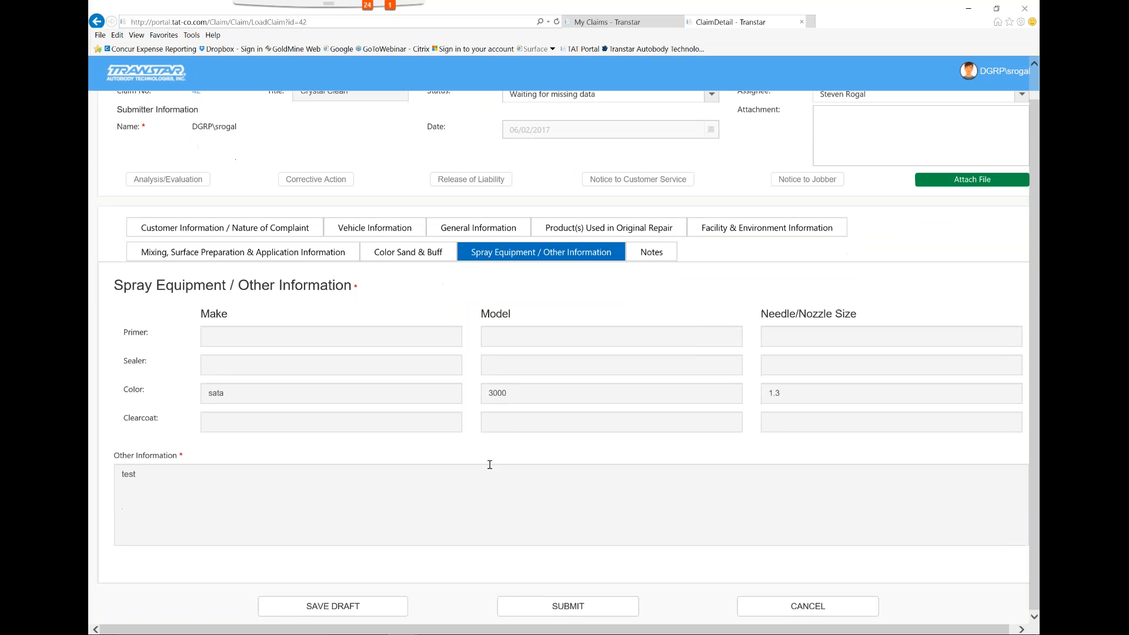
click(584, 606)
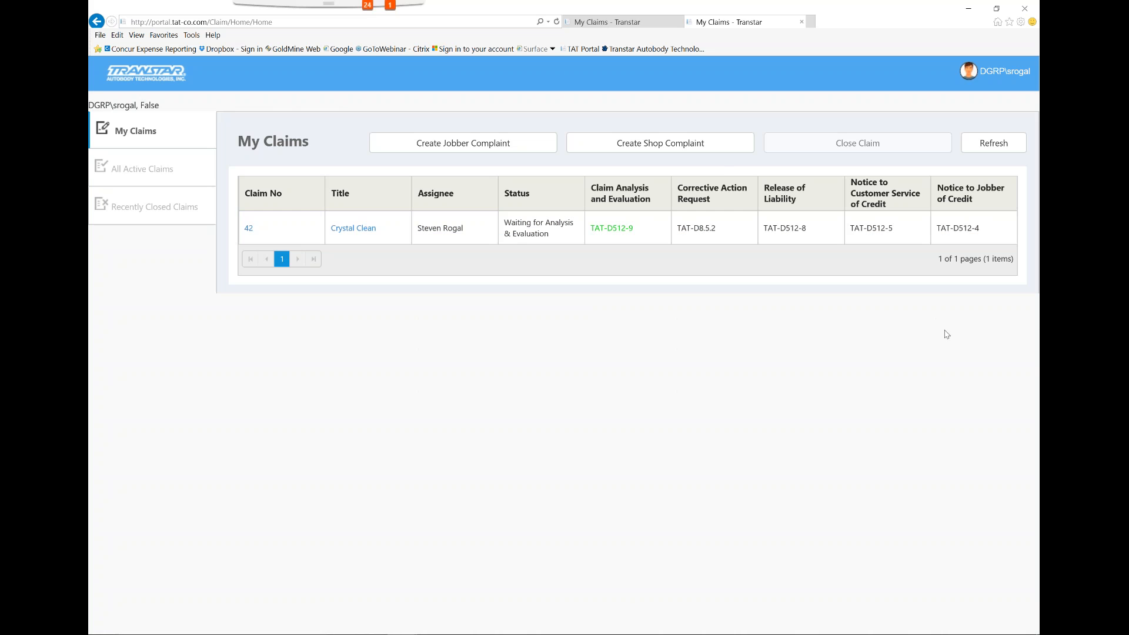
Minimize the browser window and end the PowerPoint slide show
click(1030, 25)
drag(724, 10, 590, 132)
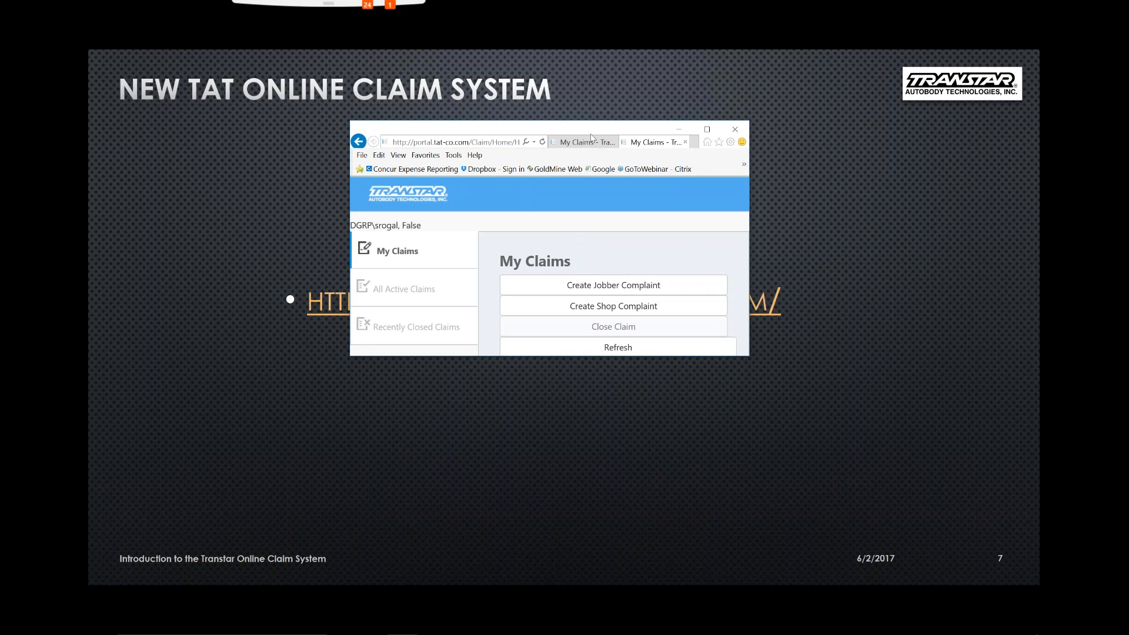
click(678, 130)
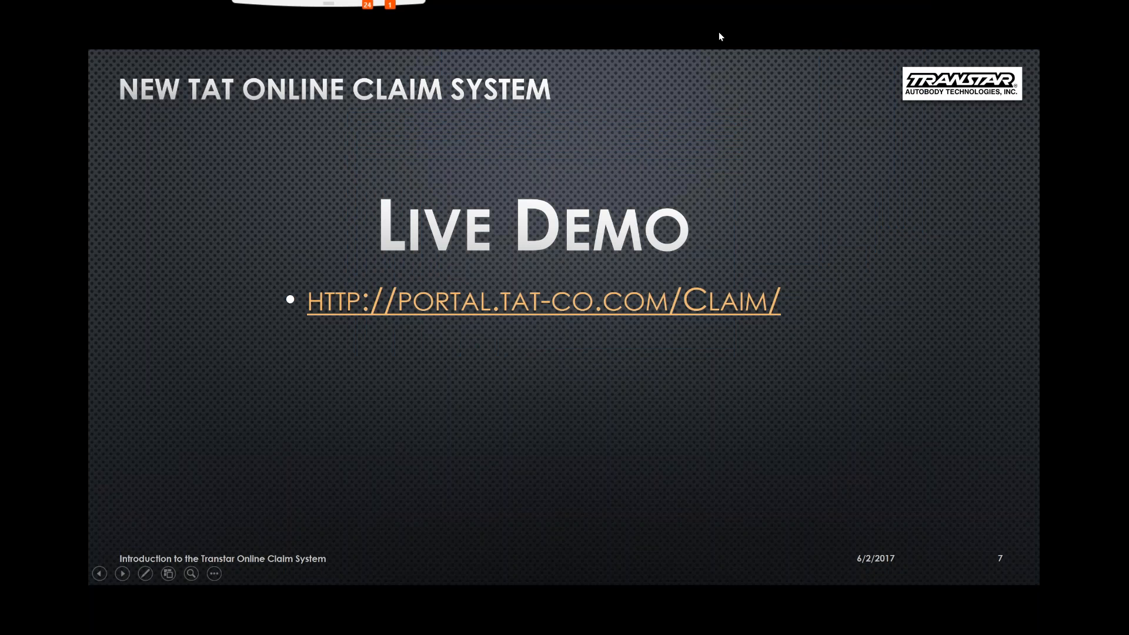
right_click(754, 203)
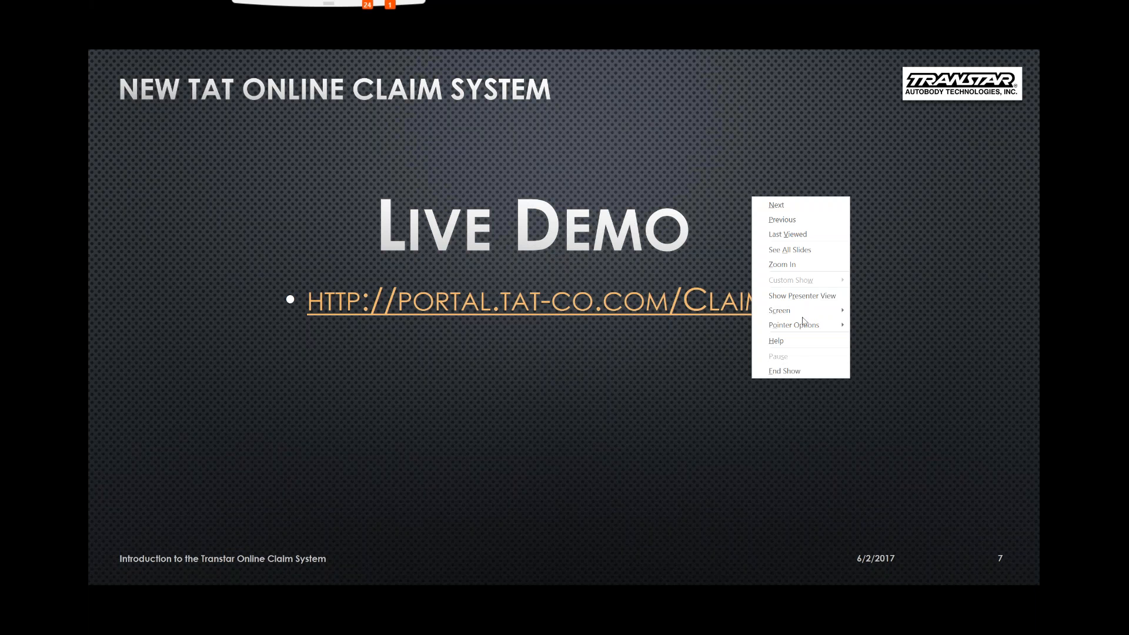
click(772, 372)
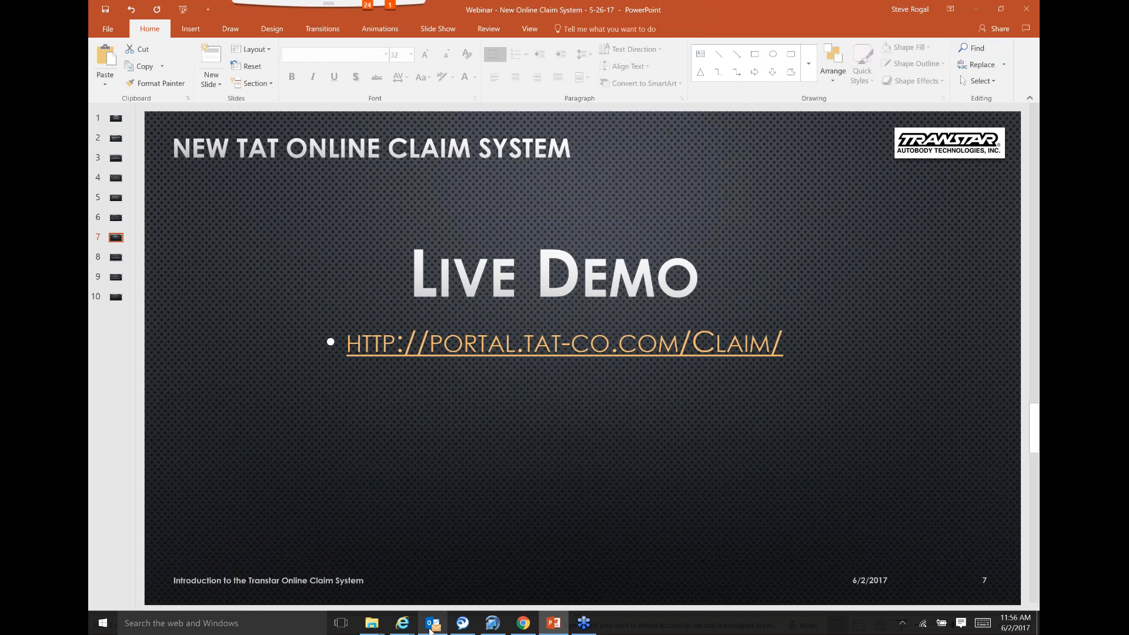
Switch to Outlook and read through the forwarded "Shop Complaint Receipt & Acknowledgment" email
click(432, 624)
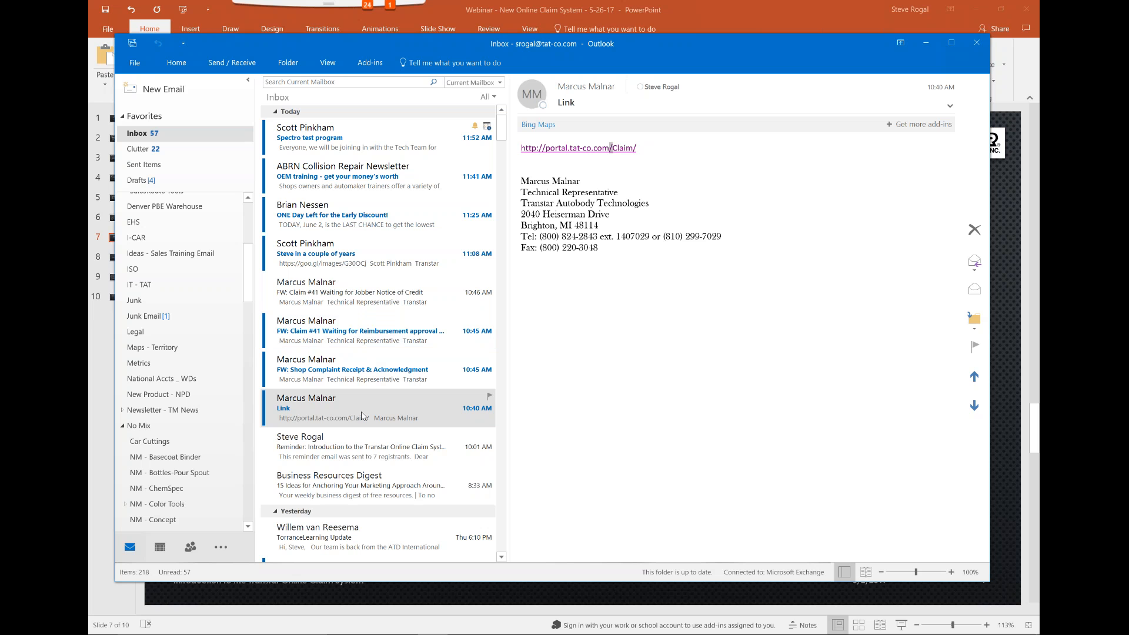
click(392, 372)
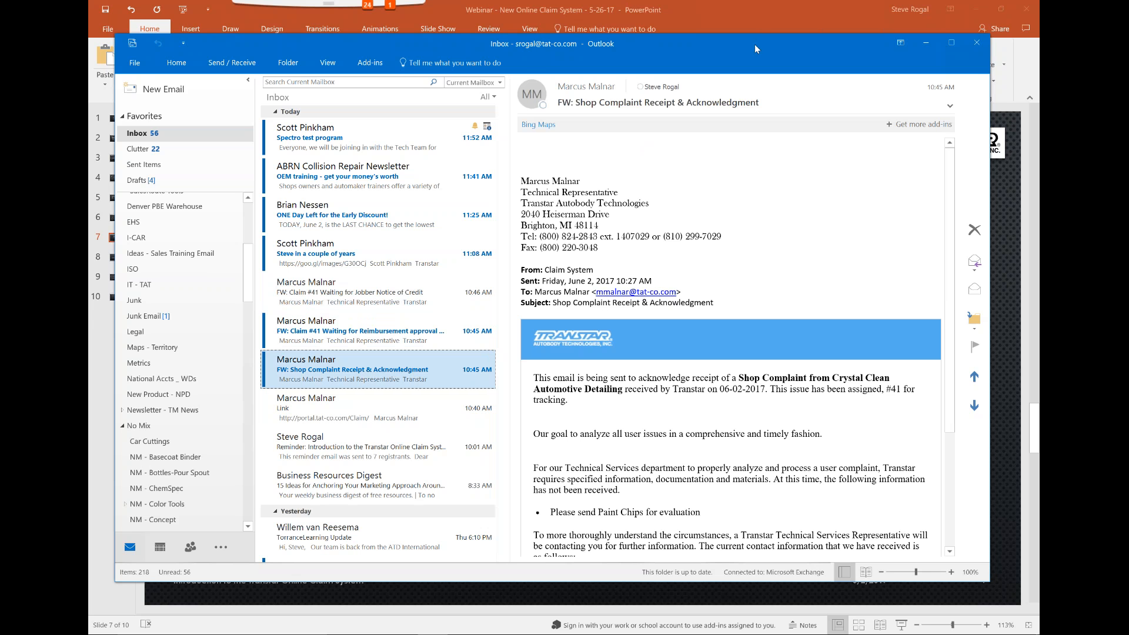
drag(754, 44, 647, 22)
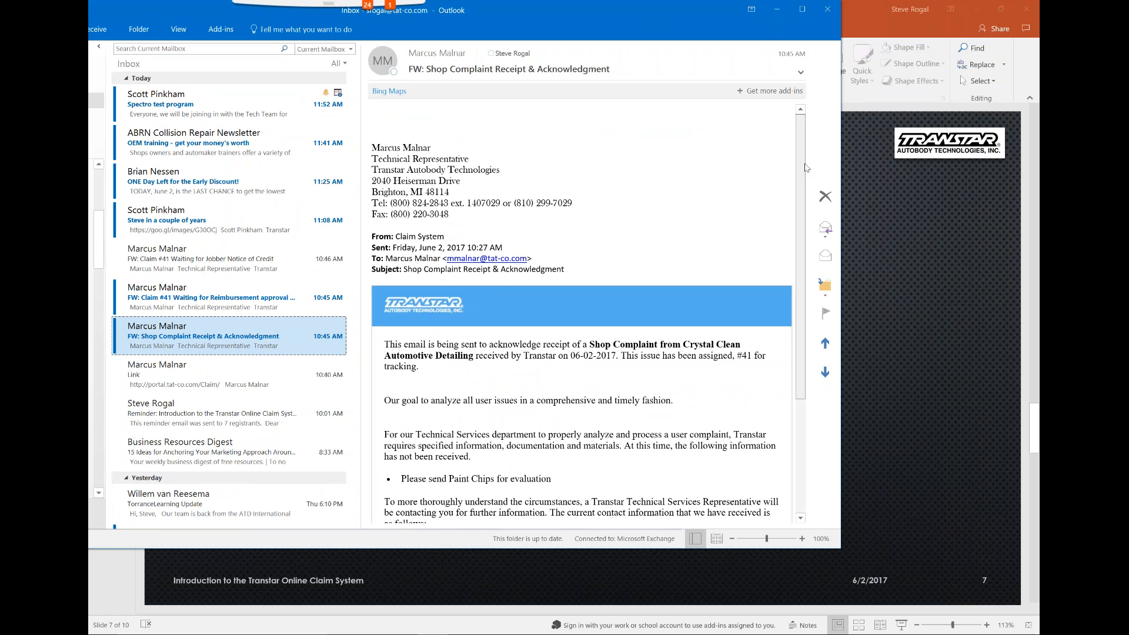
scroll(794, 196, down, 1)
scroll(794, 195, down, 5)
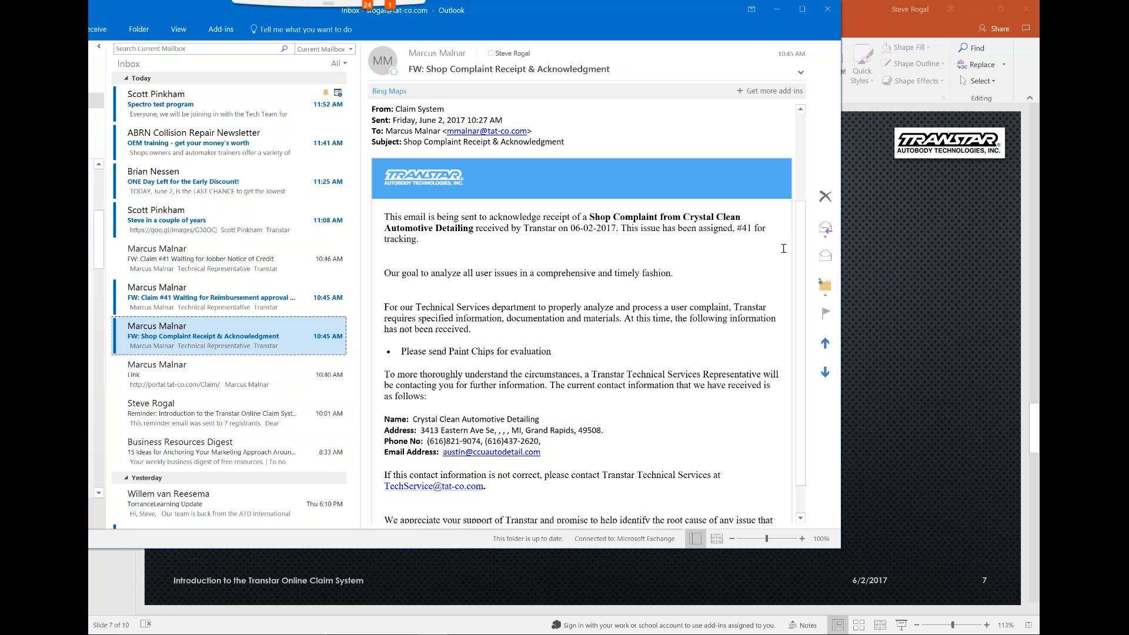
click(1038, 387)
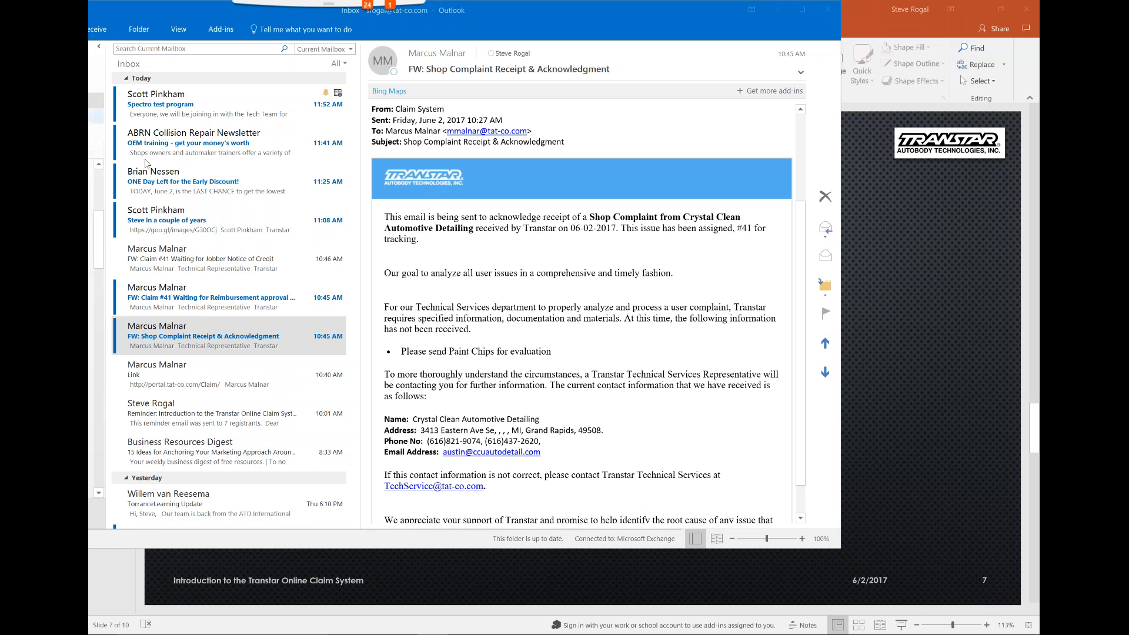
Read the Claim #41 emails about reimbursement approval by VP Sales and the Jobber Notice of Credit
click(174, 302)
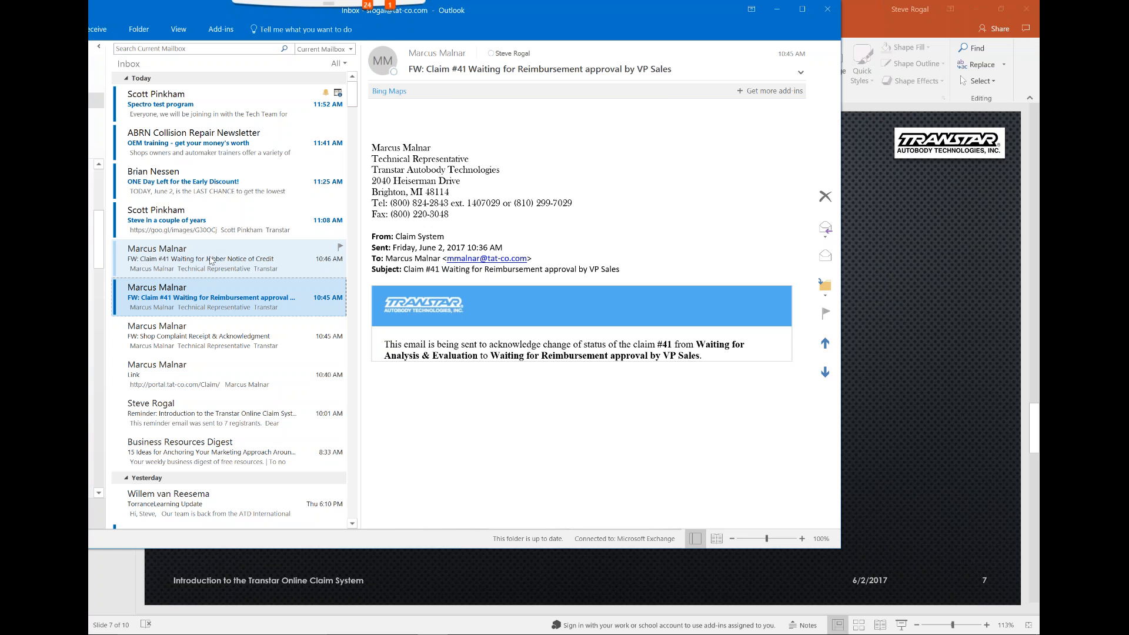
click(210, 259)
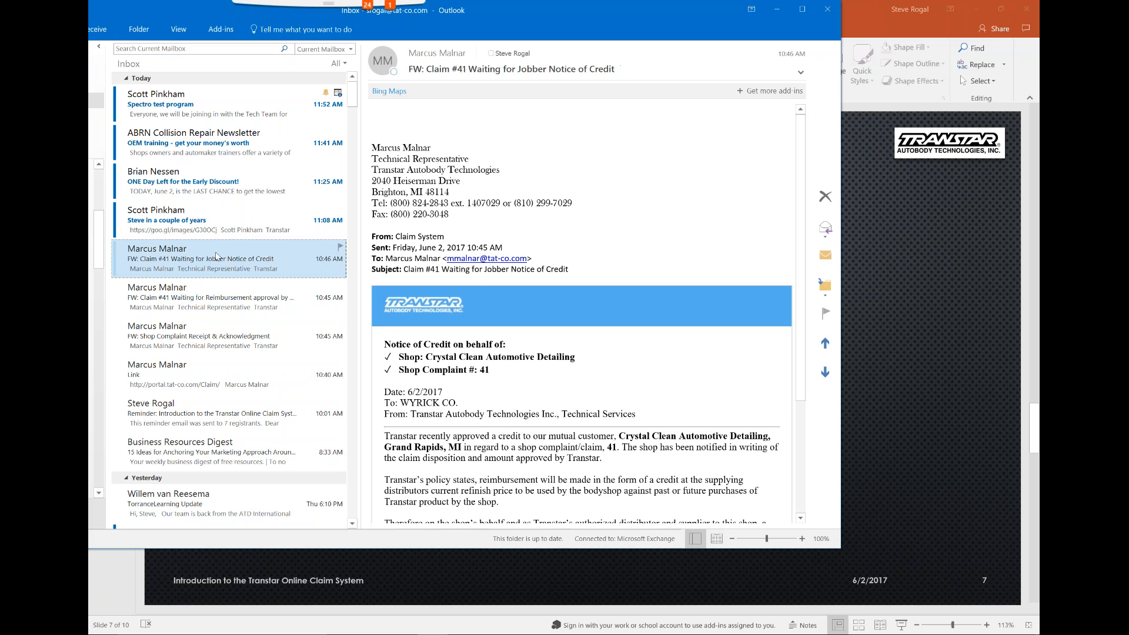
scroll(799, 358, down, 3)
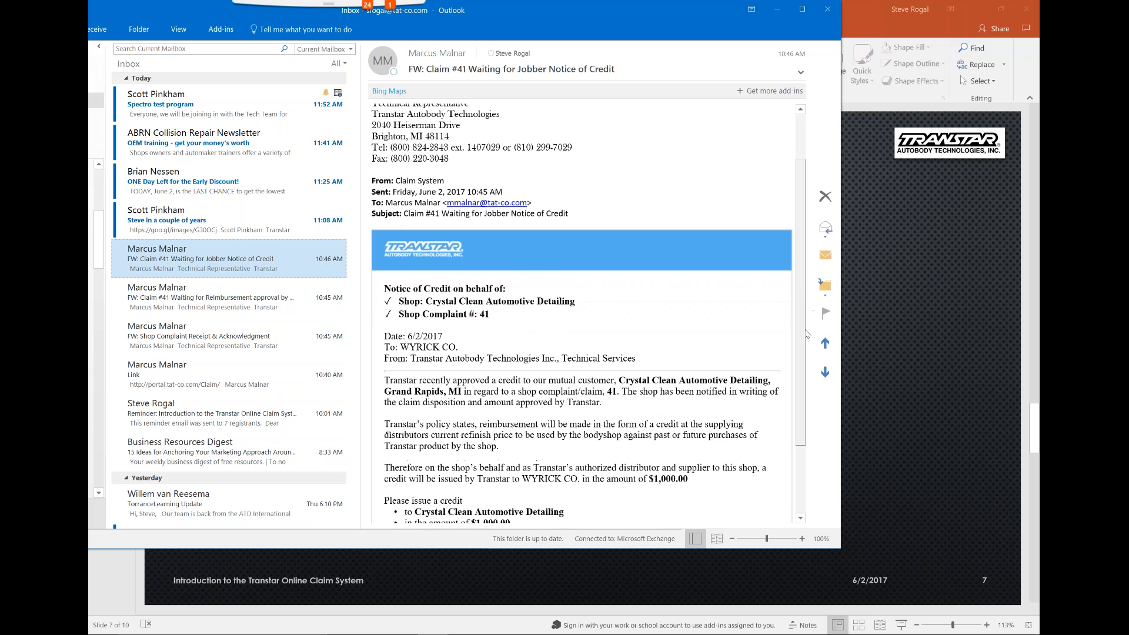
scroll(800, 359, down, 3)
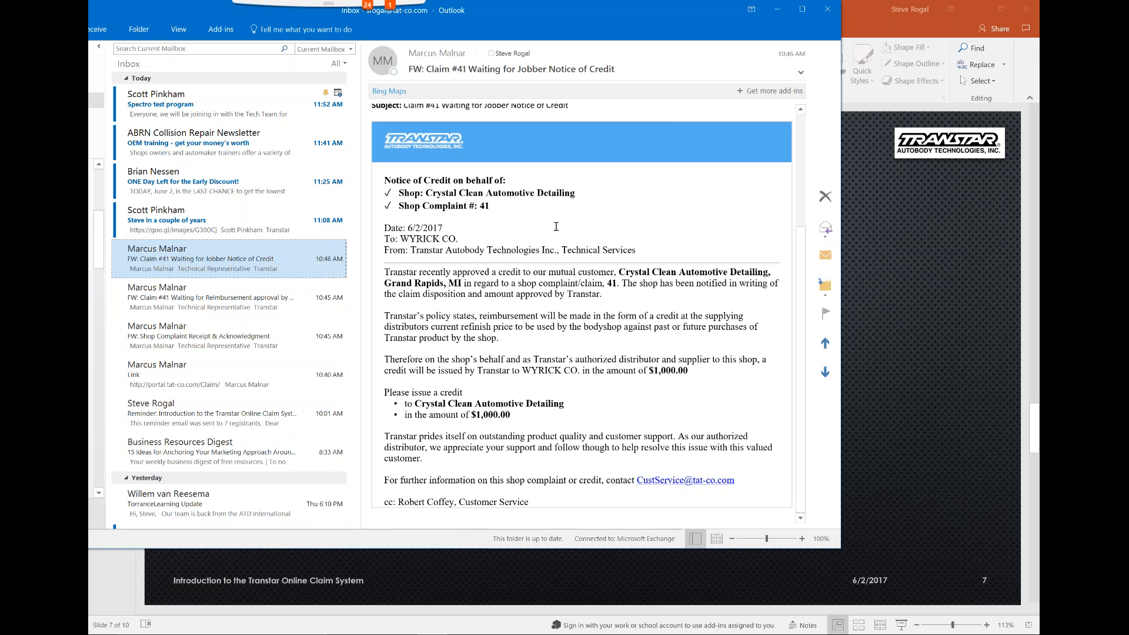
Minimize Outlook to return to the Live Demo slide in PowerPoint
click(779, 10)
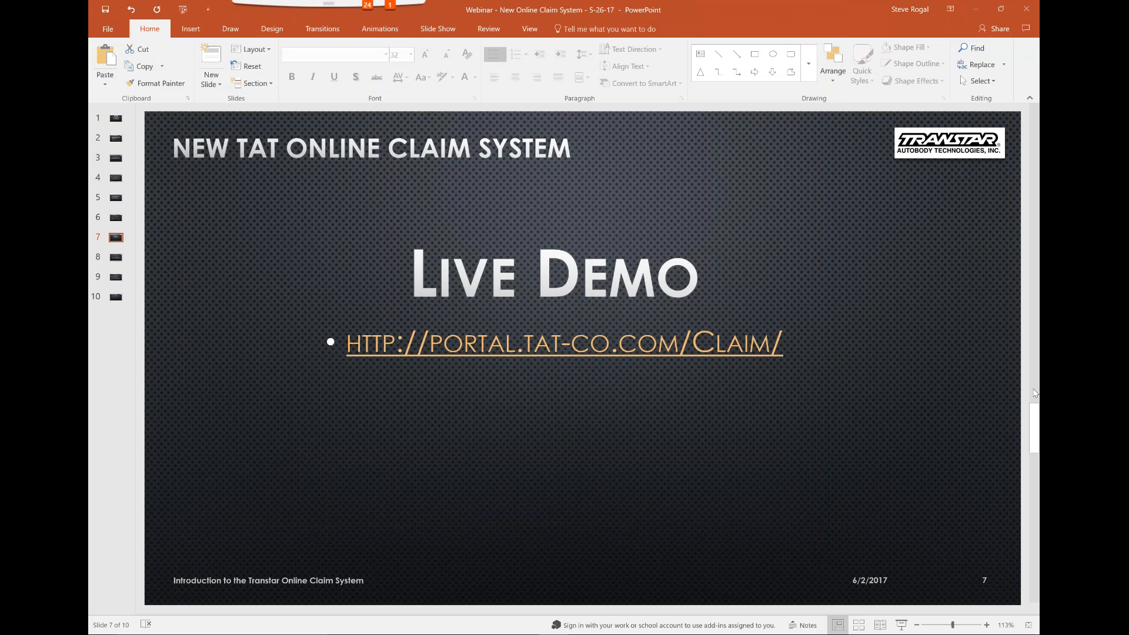
click(1039, 370)
click(862, 24)
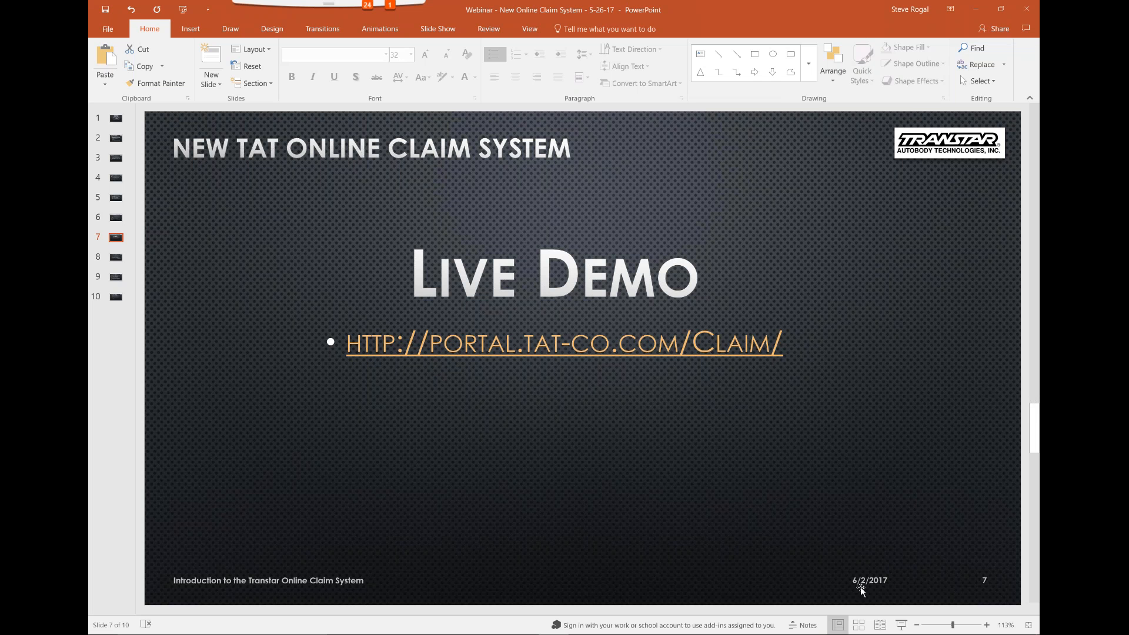